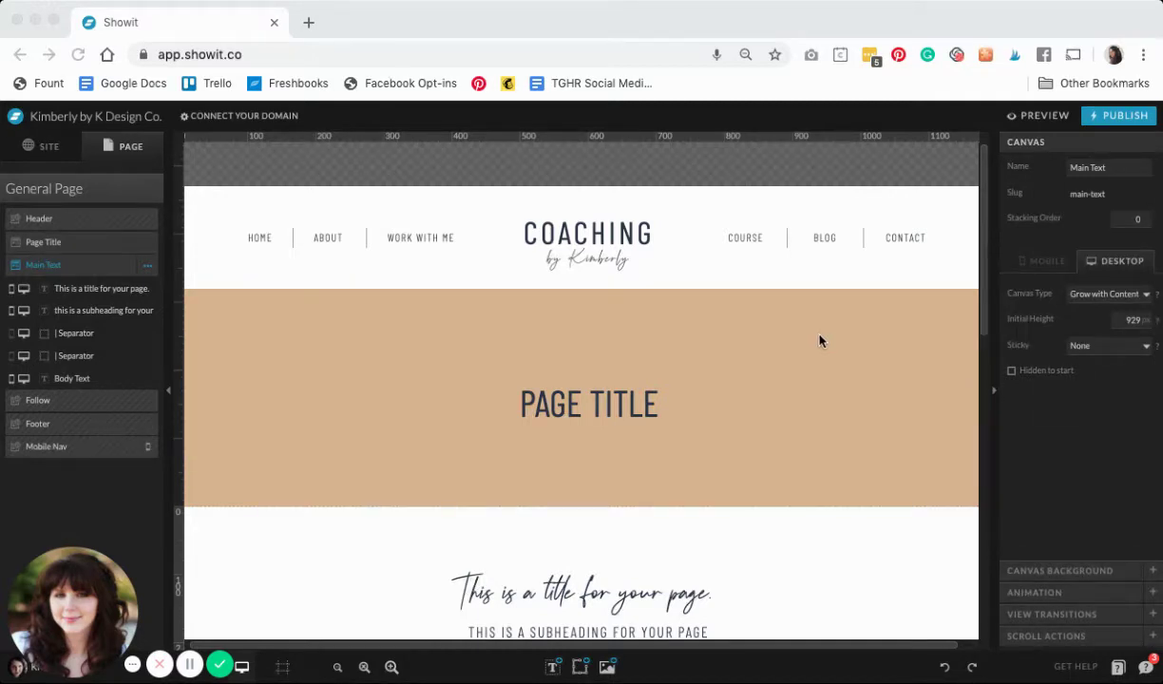
- Look over the General Page's header, page title and main text sections
{"action": "scroll", "coordinate": [821, 341], "scroll_direction": "down", "scroll_amount": 2}
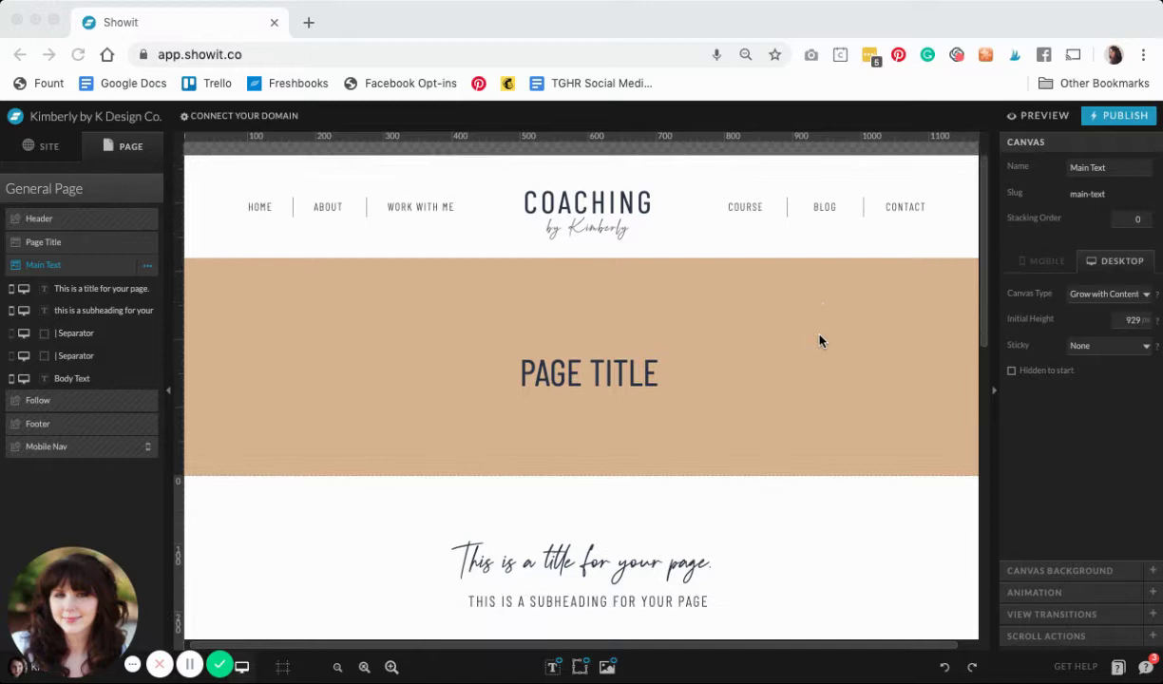
{"action": "scroll", "coordinate": [821, 342], "scroll_direction": "down", "scroll_amount": 1}
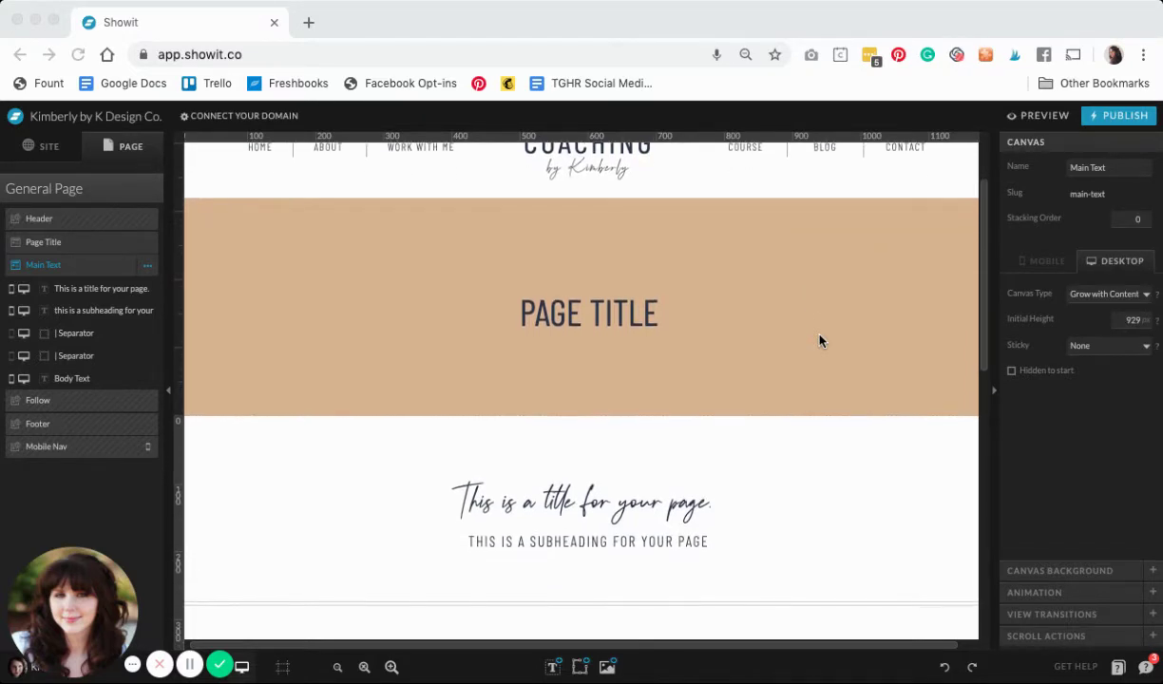
{"action": "scroll", "coordinate": [821, 341], "scroll_direction": "down", "scroll_amount": 2}
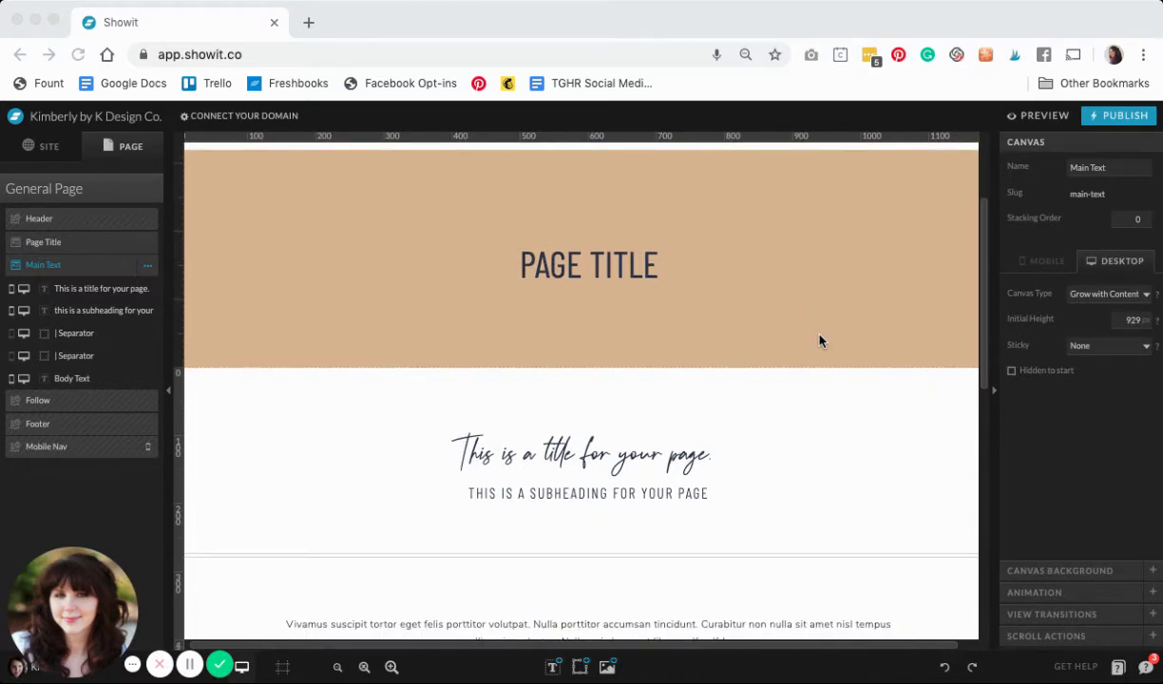
{"action": "scroll", "coordinate": [821, 341], "scroll_direction": "down", "scroll_amount": 1}
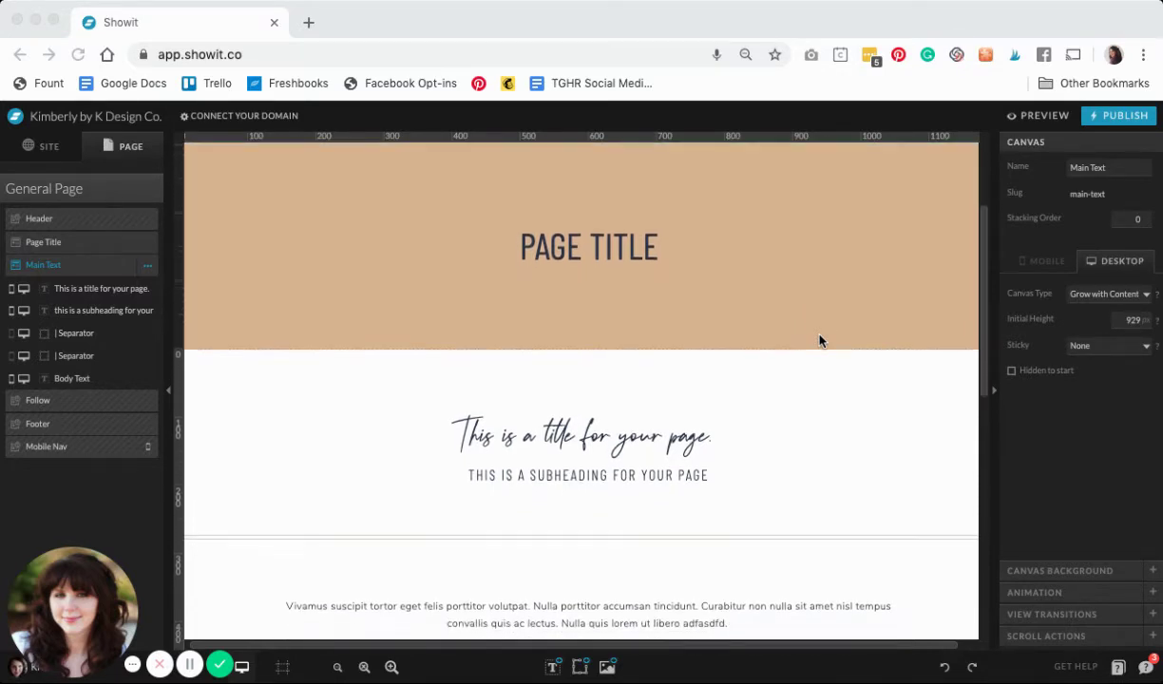
{"action": "scroll", "coordinate": [821, 342], "scroll_direction": "down", "scroll_amount": 1}
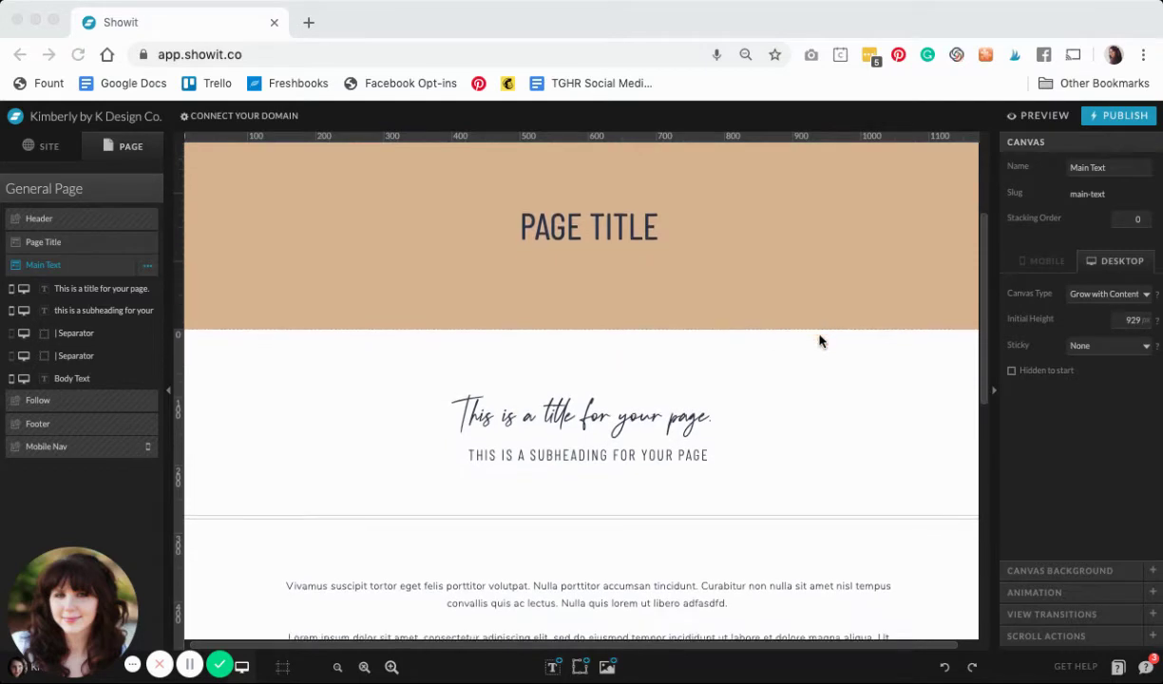
{"action": "scroll", "coordinate": [821, 341], "scroll_direction": "up", "scroll_amount": 5}
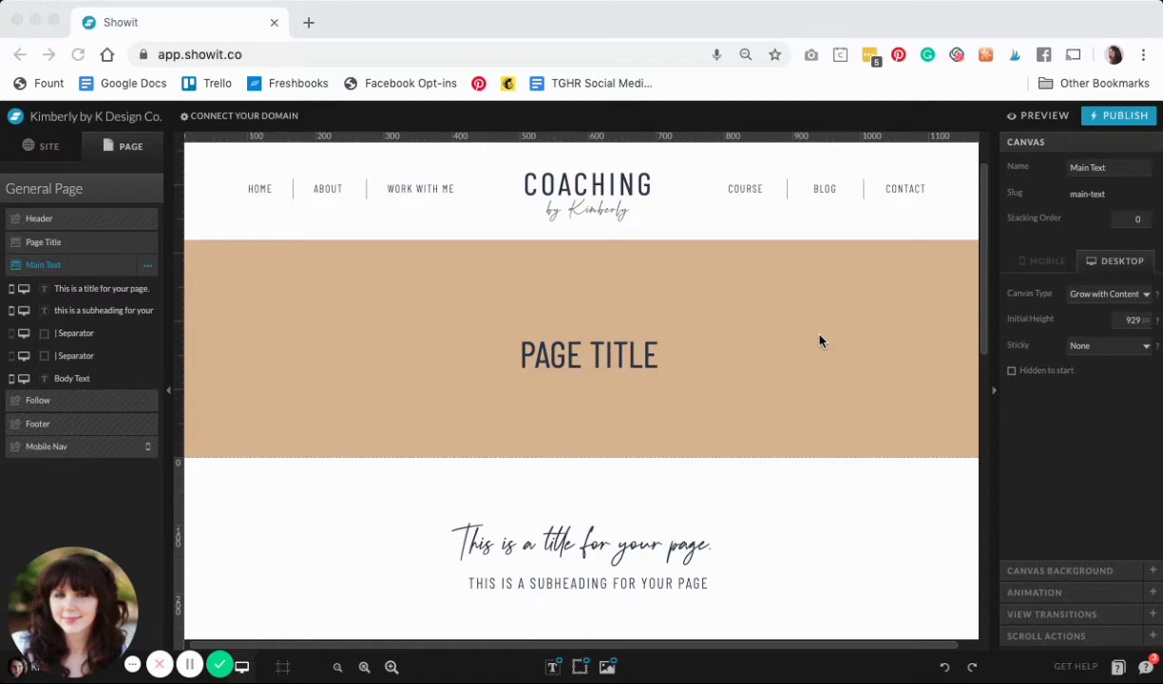
{"action": "scroll", "coordinate": [821, 341], "scroll_direction": "down", "scroll_amount": 1}
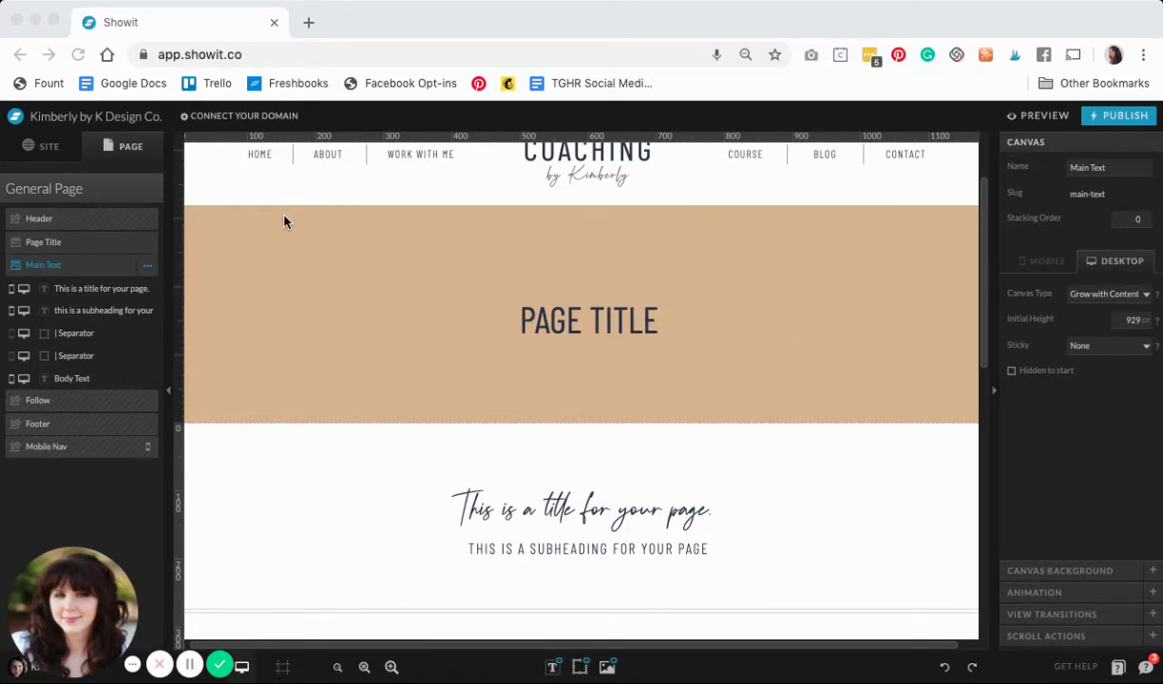
{"action": "scroll", "coordinate": [283, 222], "scroll_direction": "up", "scroll_amount": 1}
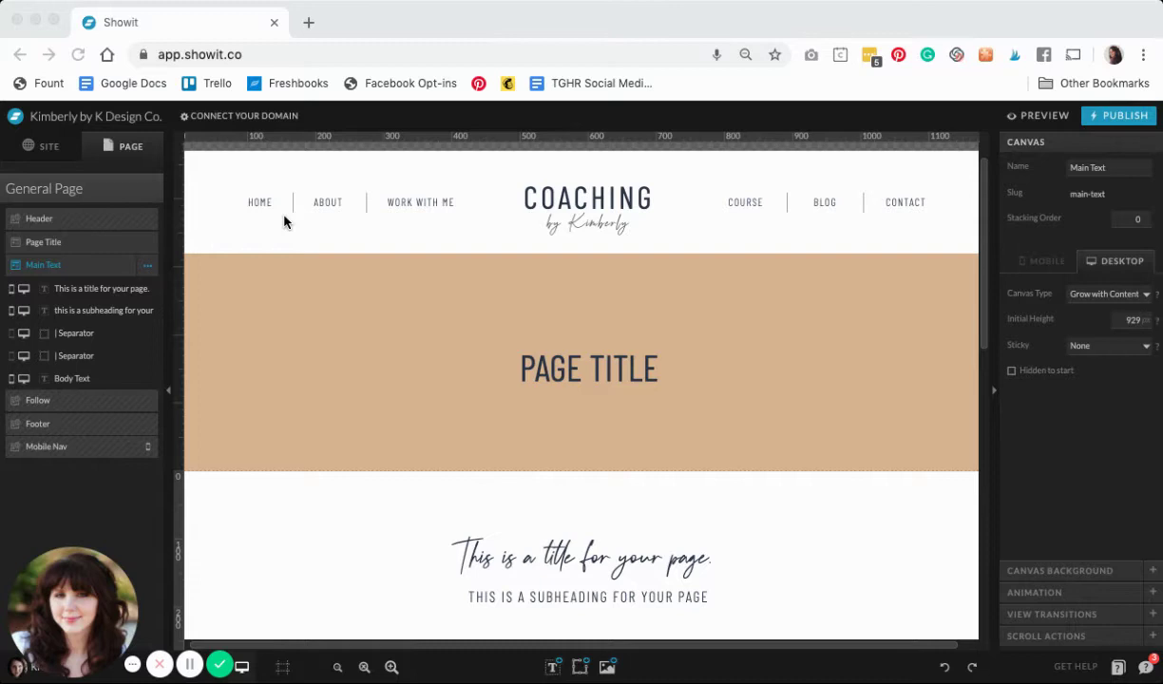
- Add a blank canvas to the General Page and rename it Popup
{"action": "left_click", "coordinate": [131, 146]}
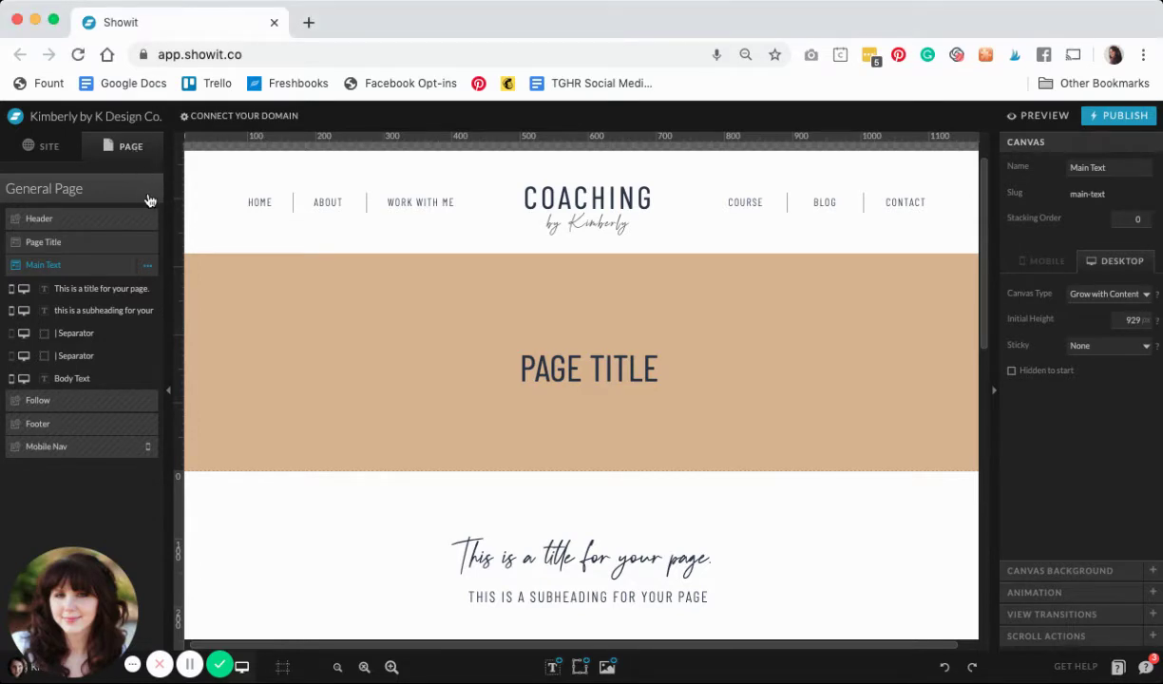
{"action": "left_click", "coordinate": [146, 193]}
{"action": "left_click", "coordinate": [152, 189]}
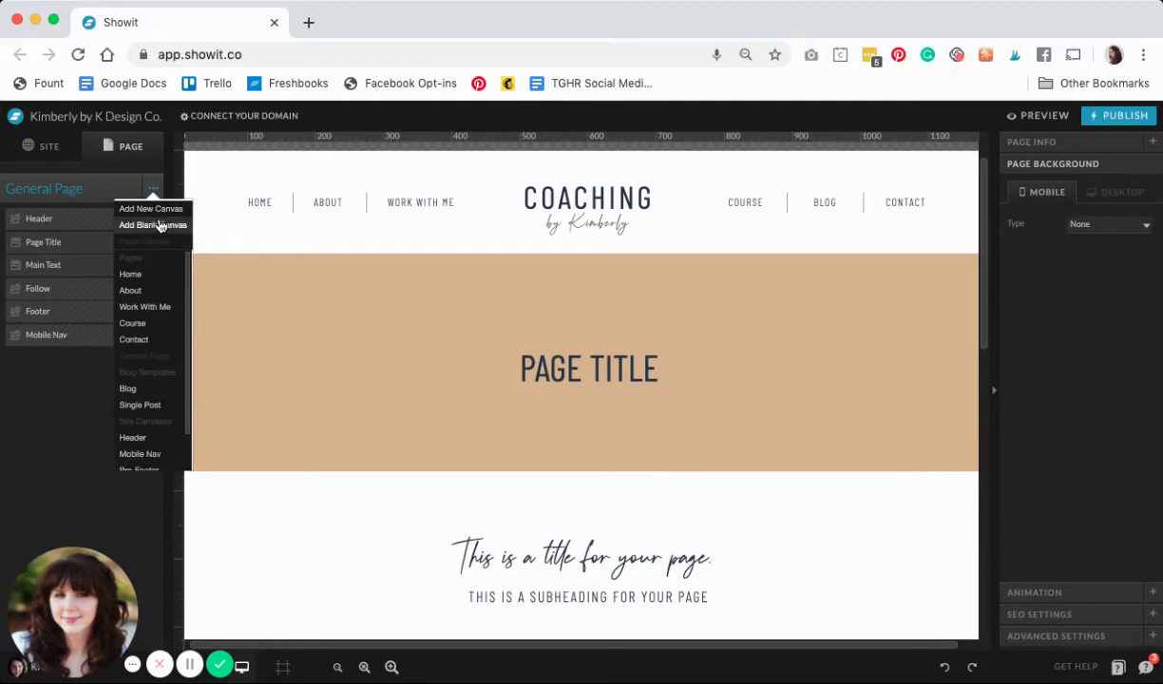
{"action": "left_click", "coordinate": [155, 226]}
{"action": "left_click", "coordinate": [131, 361]}
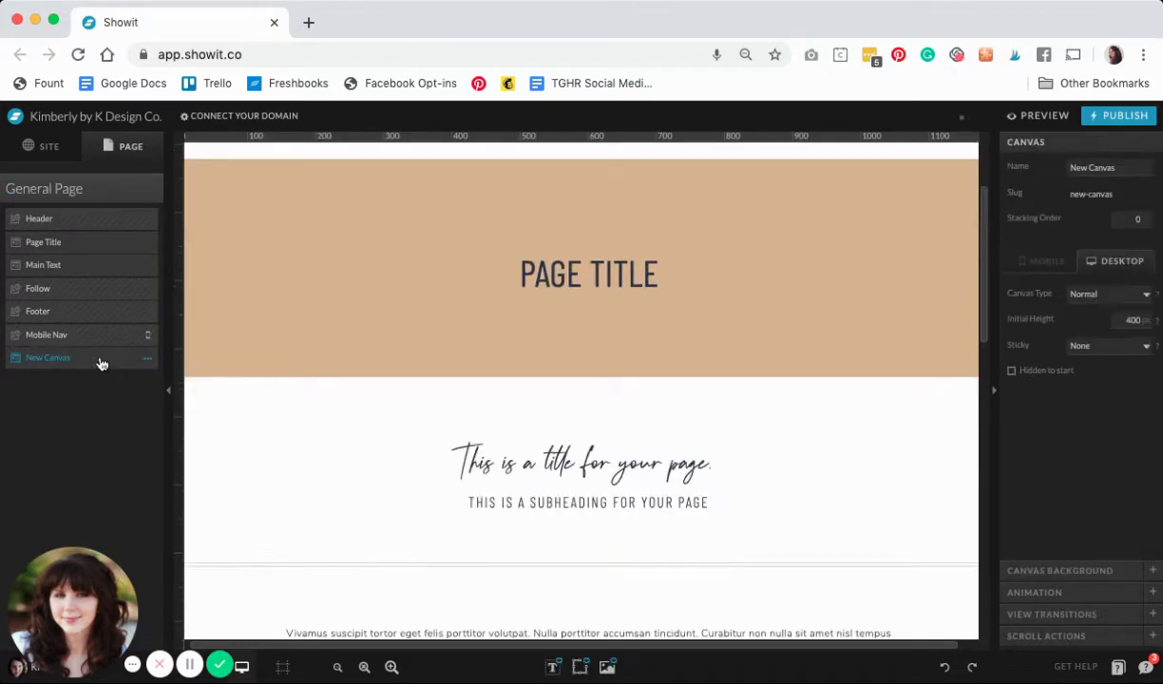
{"action": "double_click", "coordinate": [52, 358]}
{"action": "type", "text": "P"}
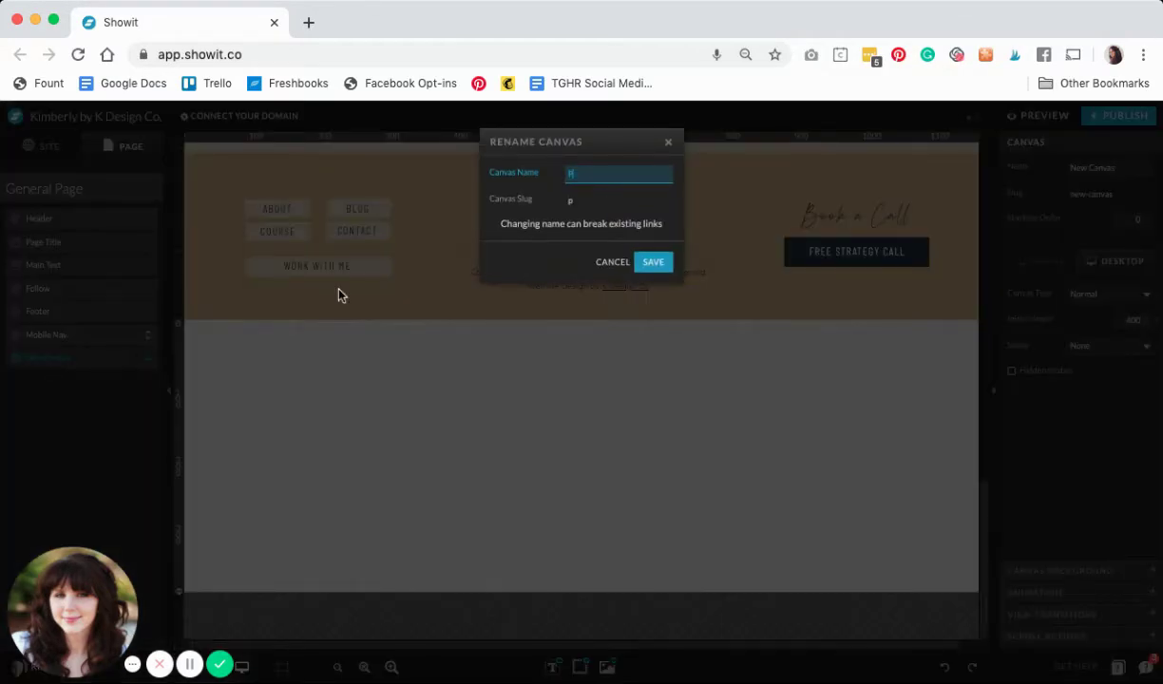
{"action": "type", "text": "pupup"}
{"action": "left_click", "coordinate": [653, 265]}
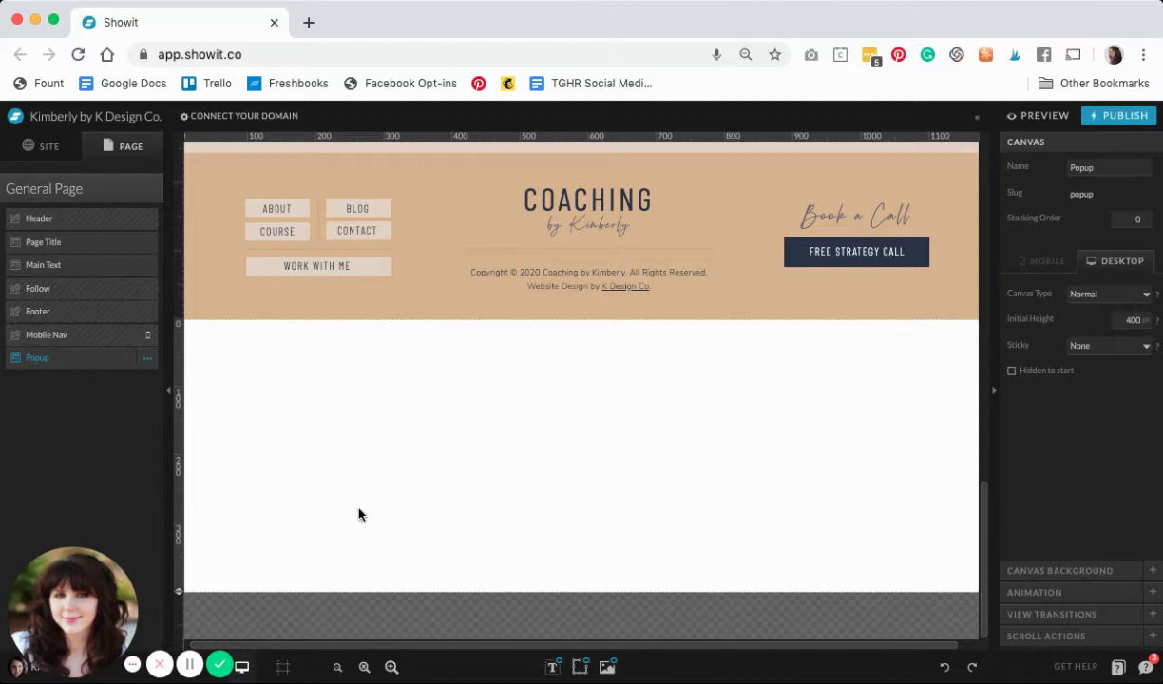
- Configure the Popup canvas with an initial height of 500 px, hidden to start and sticky to the top
{"action": "left_click_drag", "start_coordinate": [177, 591], "coordinate": [177, 652]}
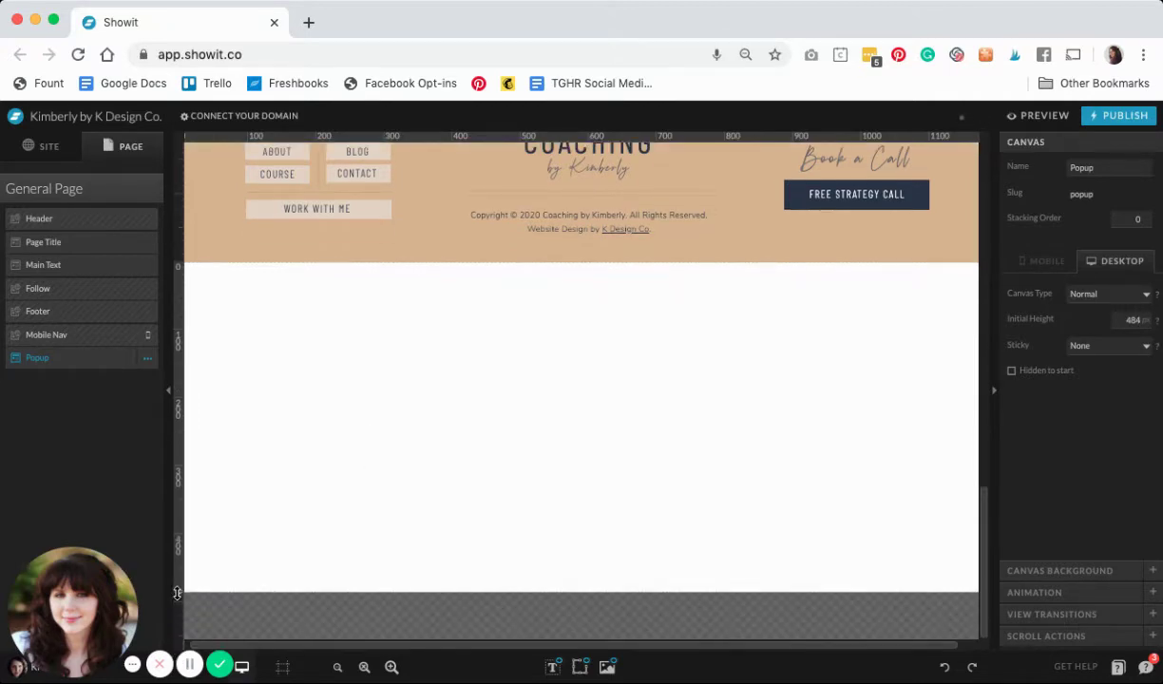
{"action": "left_click_drag", "start_coordinate": [177, 591], "coordinate": [177, 604]}
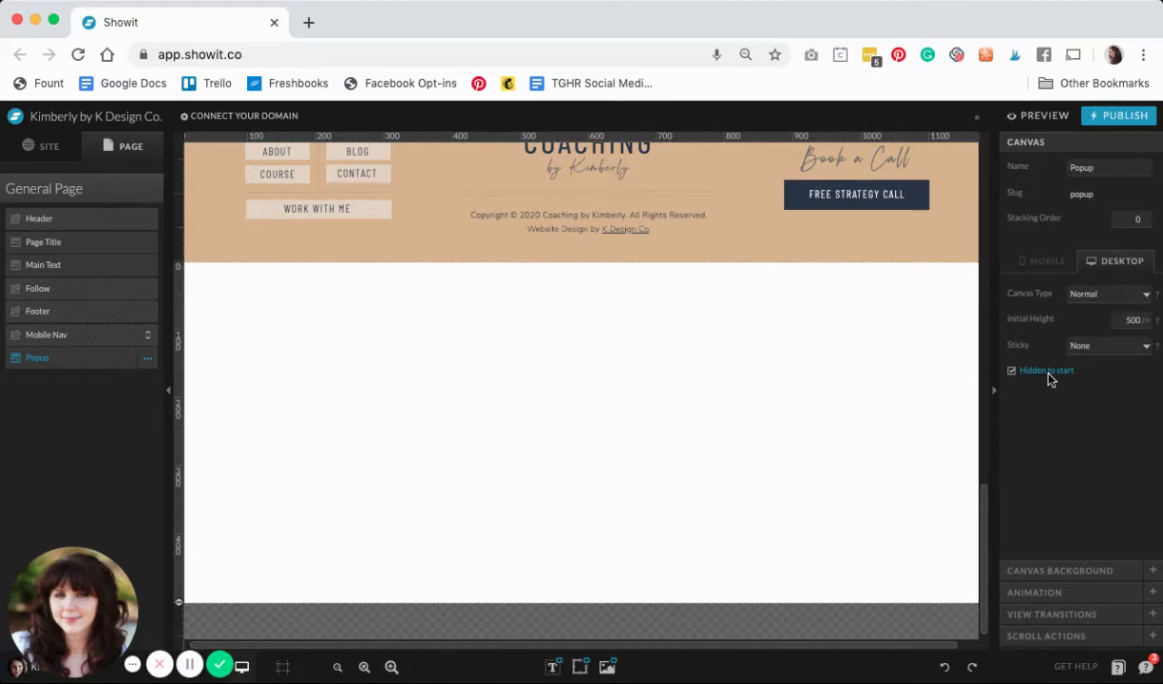
{"action": "left_click", "coordinate": [1117, 349]}
{"action": "key", "text": "Down"}
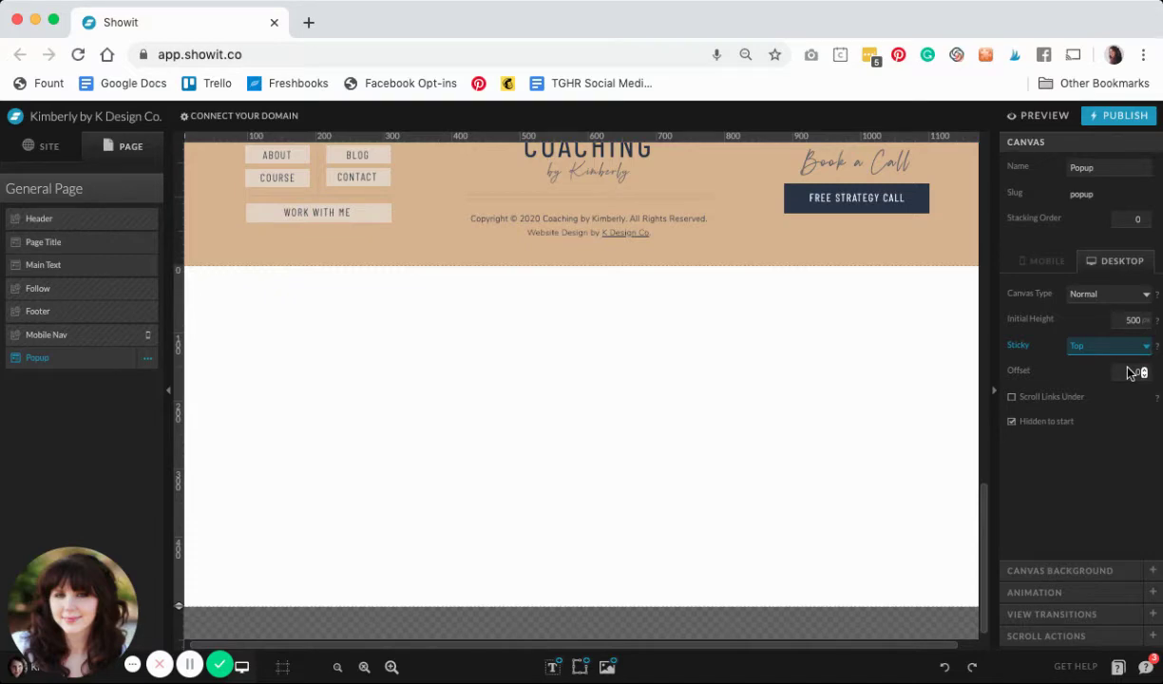
- Set the Popup canvas's sticky offset to 151 px
{"action": "scroll", "coordinate": [888, 436], "scroll_direction": "up", "scroll_amount": 15}
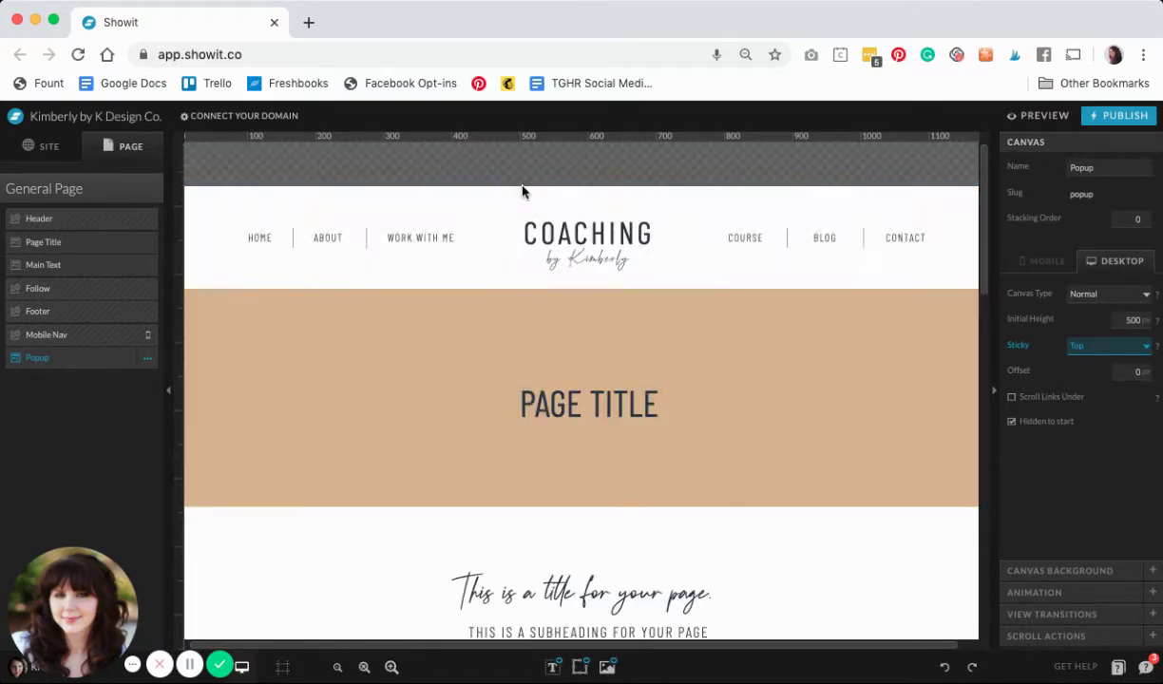
{"action": "scroll", "coordinate": [722, 380], "scroll_direction": "down", "scroll_amount": 1}
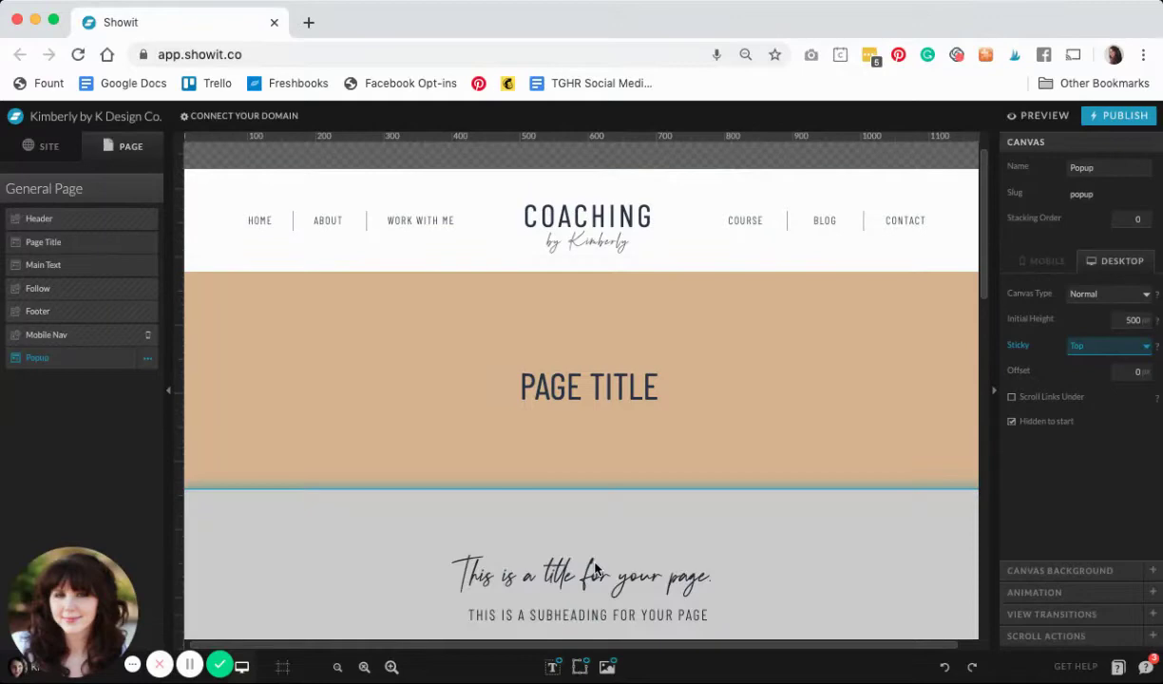
{"action": "scroll", "coordinate": [704, 472], "scroll_direction": "down", "scroll_amount": 15}
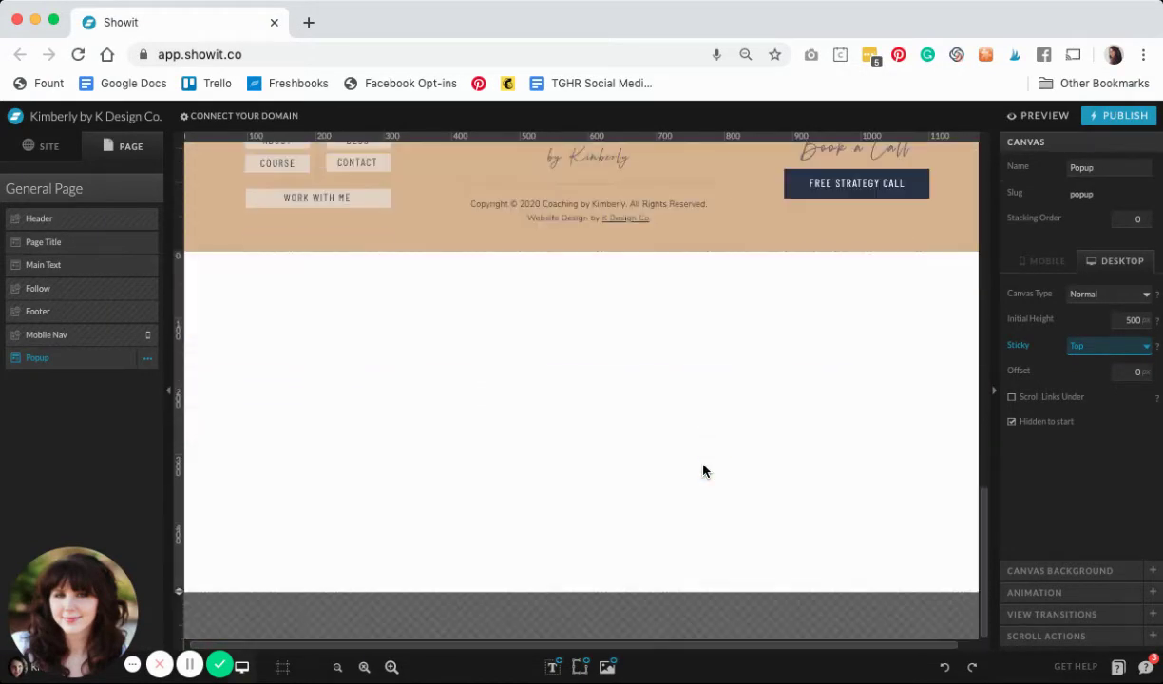
{"action": "left_click", "coordinate": [1127, 370]}
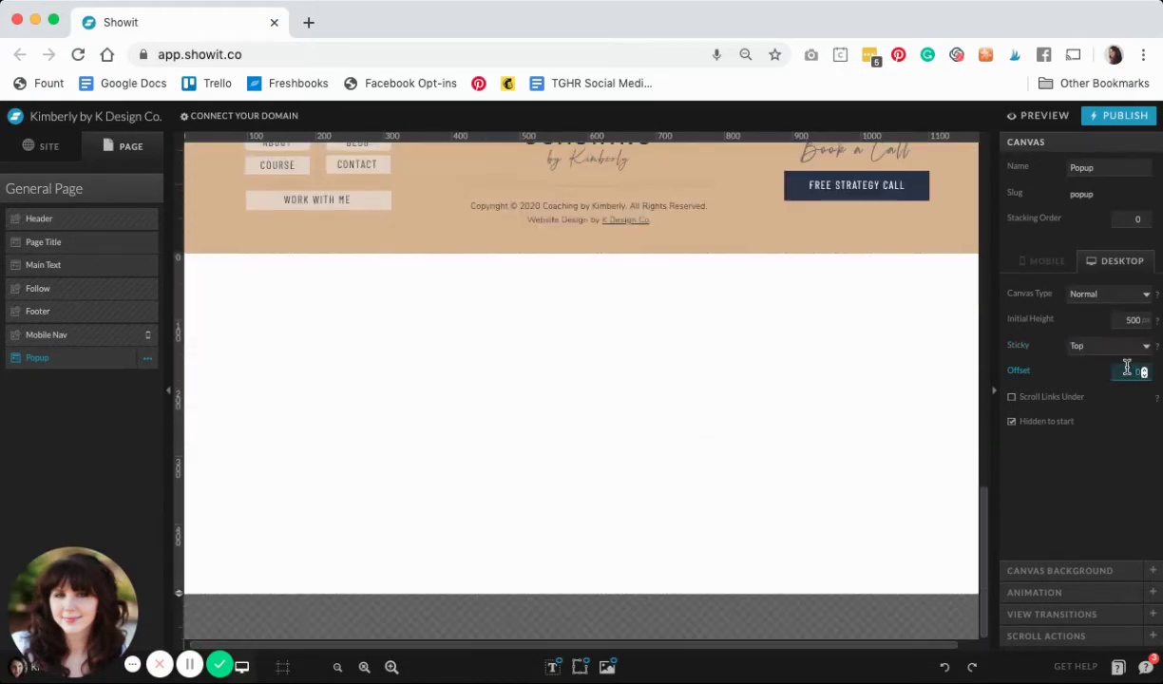
{"action": "key", "text": "BackSpace"}
{"action": "type", "text": "151"}
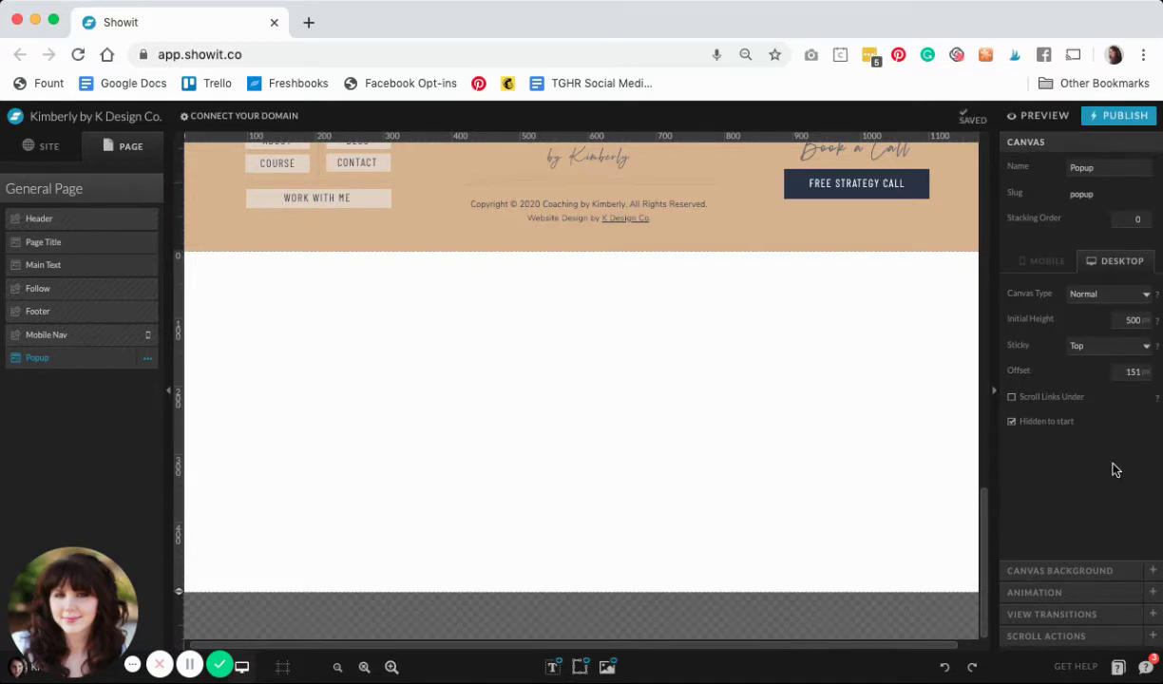
- Set the Popup canvas's desktop background colour to transparent
{"action": "left_click", "coordinate": [1093, 572]}
{"action": "left_click", "coordinate": [1090, 251]}
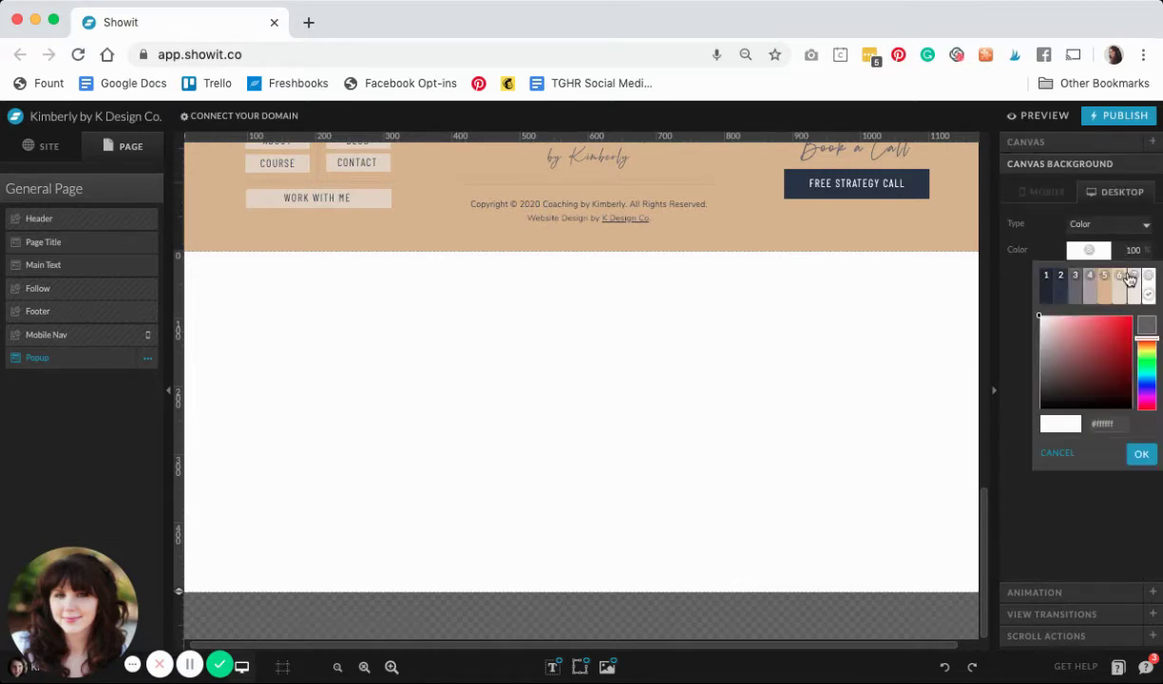
{"action": "left_click", "coordinate": [1132, 278]}
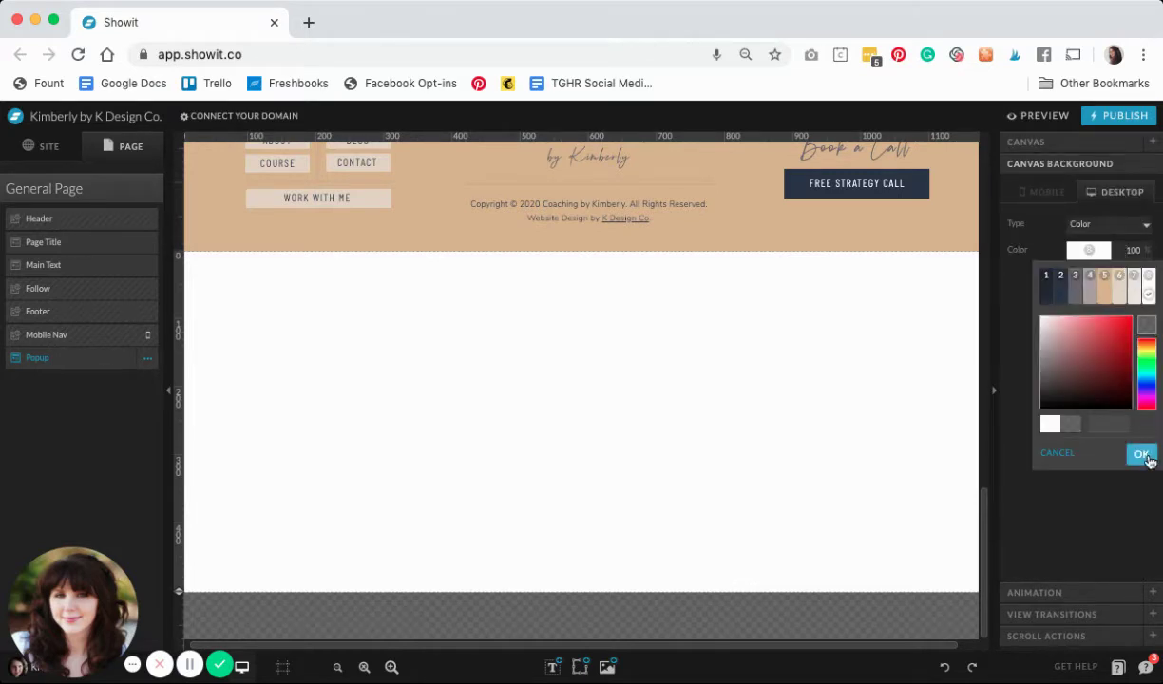
{"action": "left_click", "coordinate": [1143, 455]}
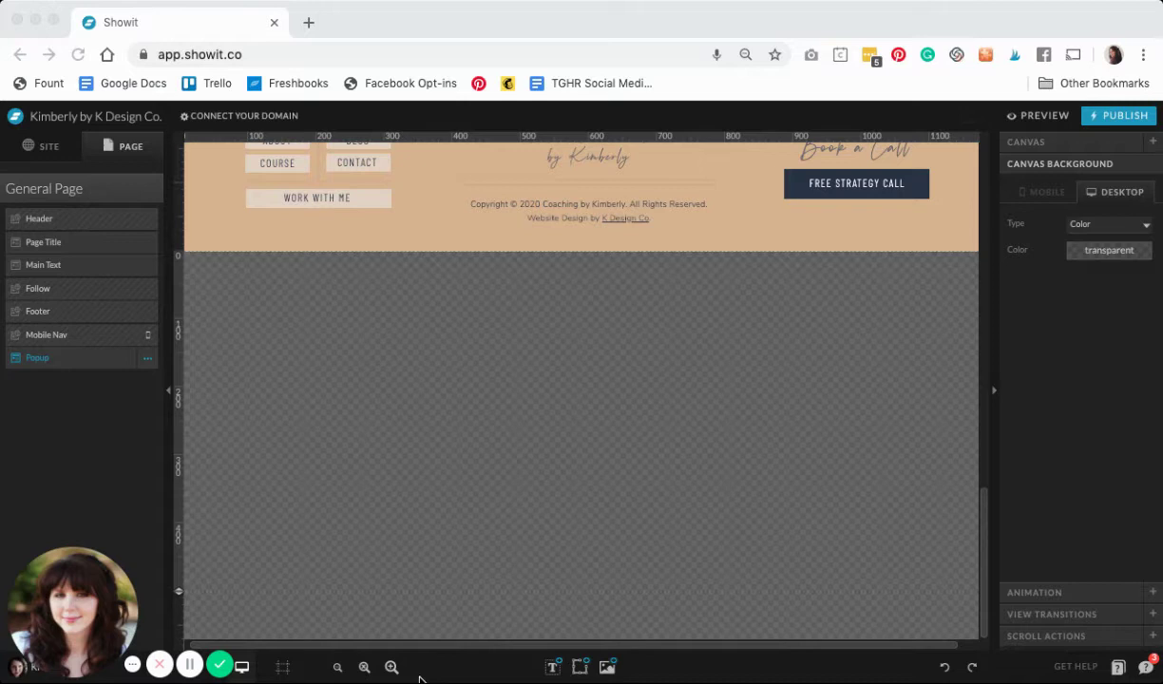
- Add a rectangle to the Popup canvas and enlarge it to about 701 by 347 px
{"action": "left_click", "coordinate": [580, 667]}
{"action": "left_click", "coordinate": [575, 573]}
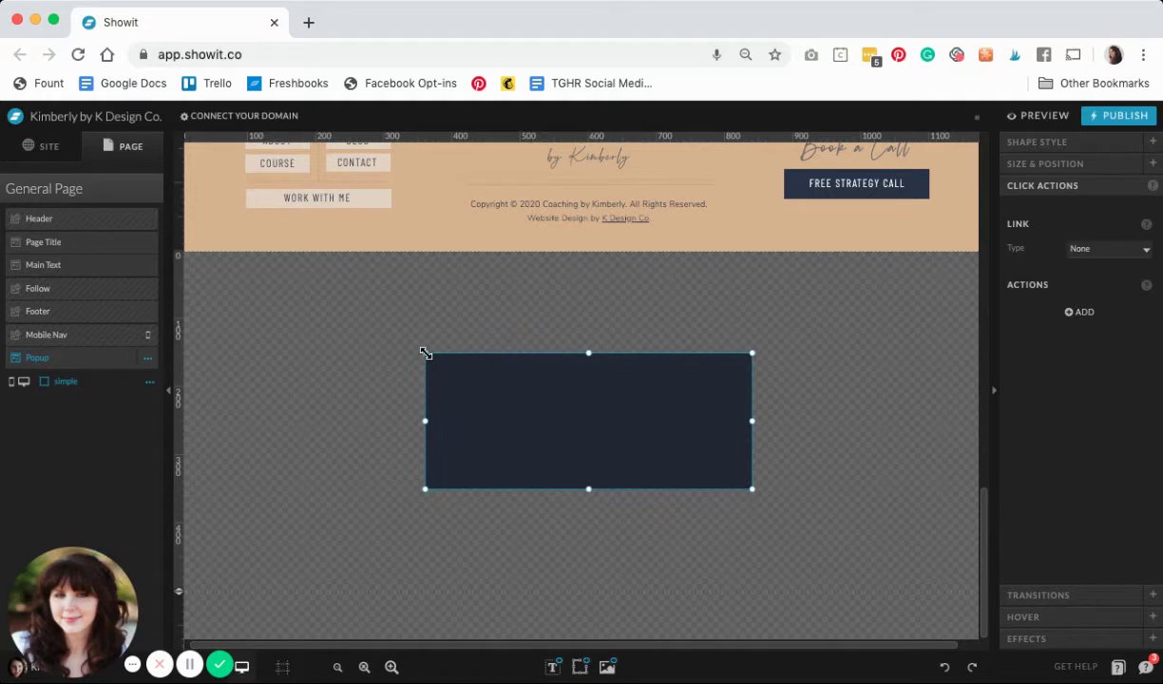
{"action": "left_click_drag", "start_coordinate": [423, 353], "coordinate": [348, 308]}
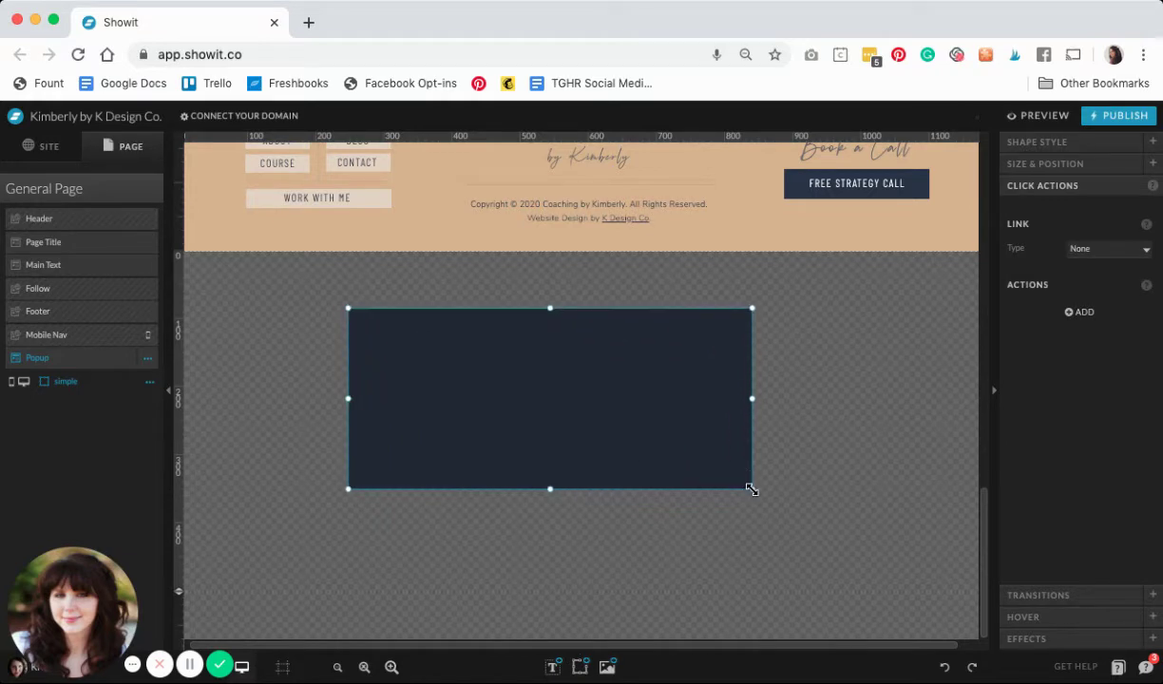
{"action": "left_click_drag", "start_coordinate": [752, 488], "coordinate": [826, 545]}
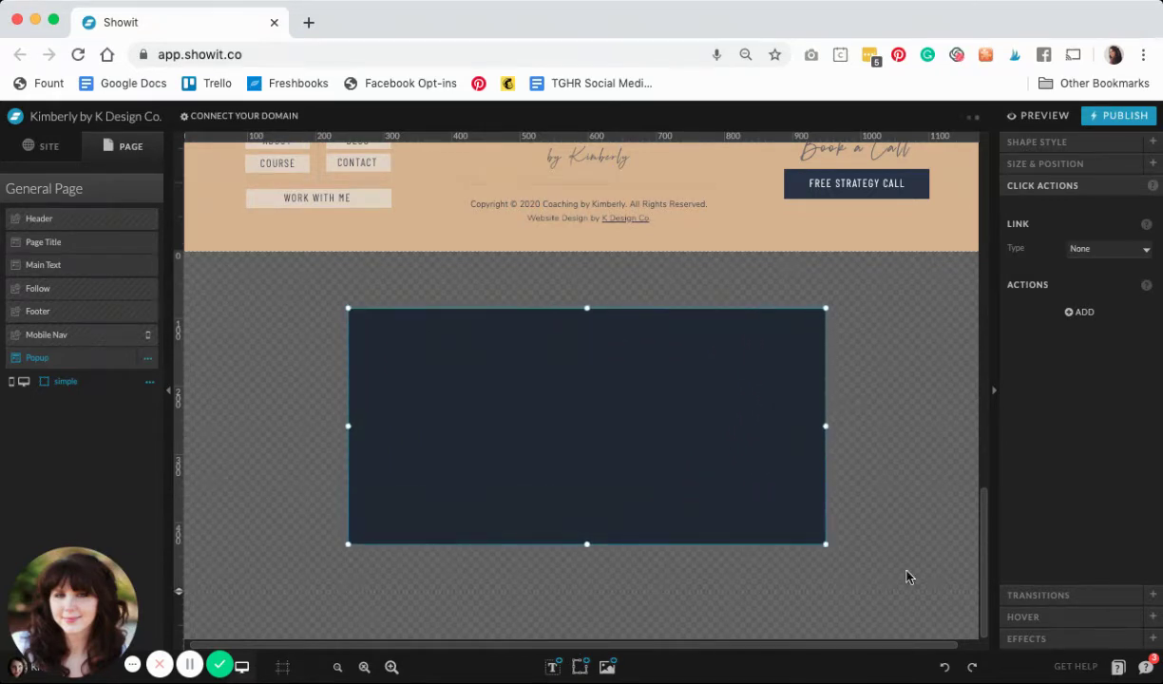
- Set the rectangle's size to 700 px wide by 350 px high and shift it horizontally to X 250 px
{"action": "left_click", "coordinate": [1055, 165]}
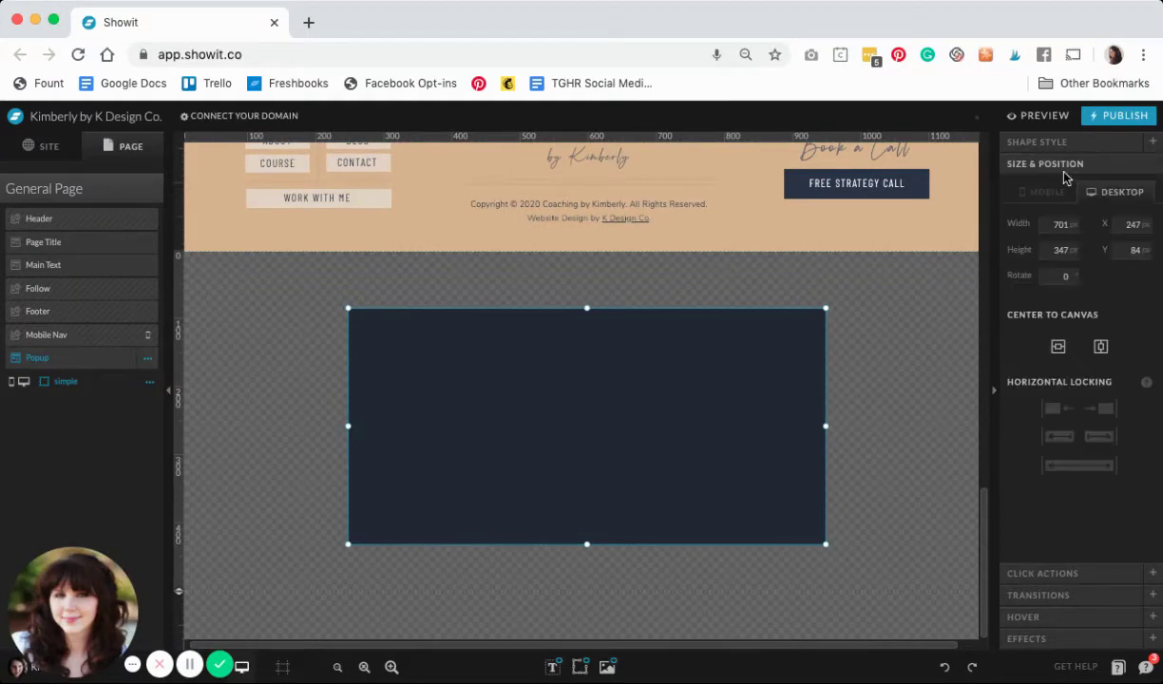
{"action": "left_click", "coordinate": [1060, 225]}
{"action": "key", "text": "BackSpace"}
{"action": "type", "text": "700"}
{"action": "left_click", "coordinate": [1060, 248]}
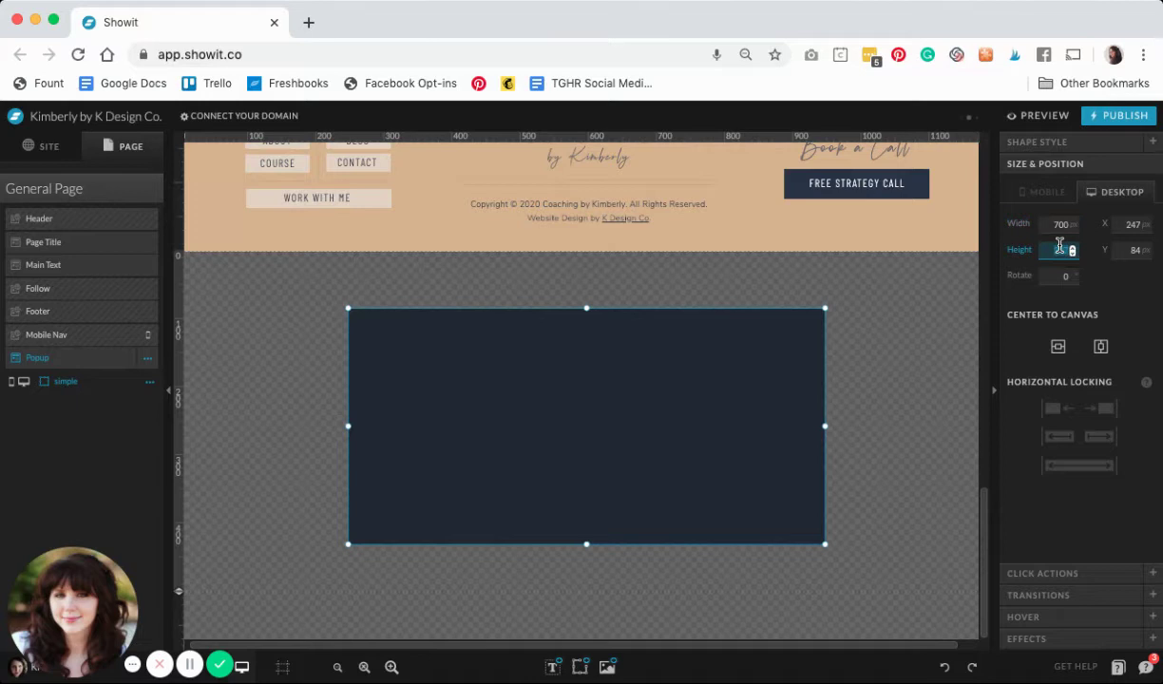
{"action": "type", "text": "350"}
{"action": "key", "text": "Return"}
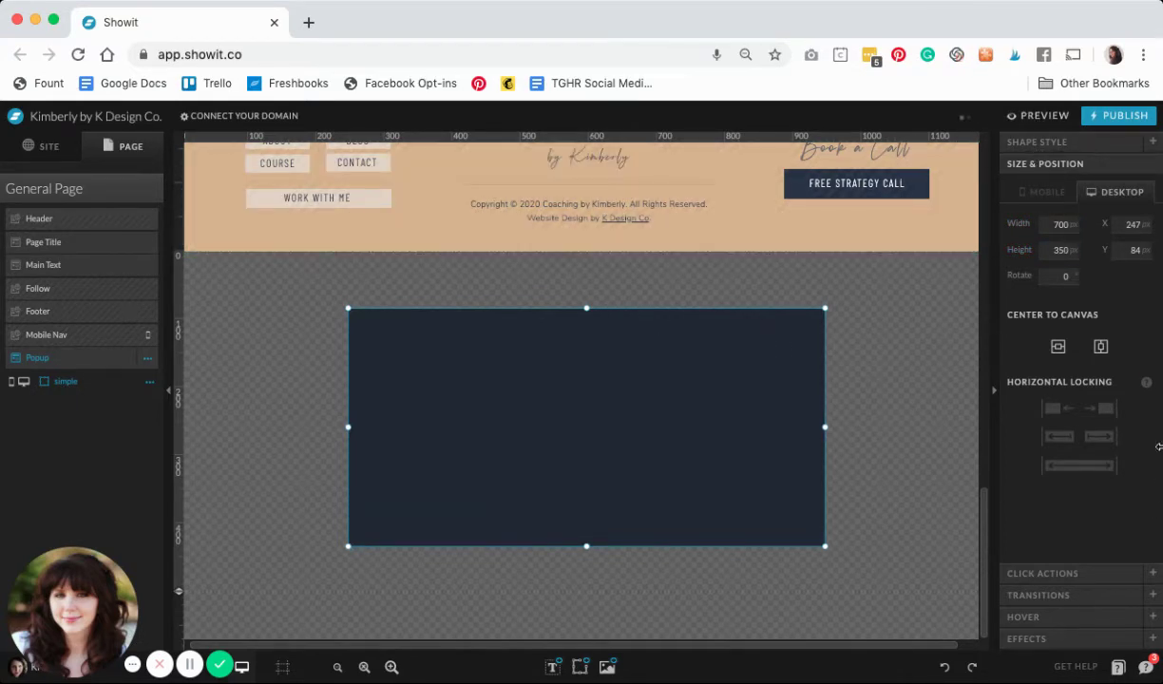
{"action": "left_click_drag", "start_coordinate": [823, 437], "coordinate": [825, 436]}
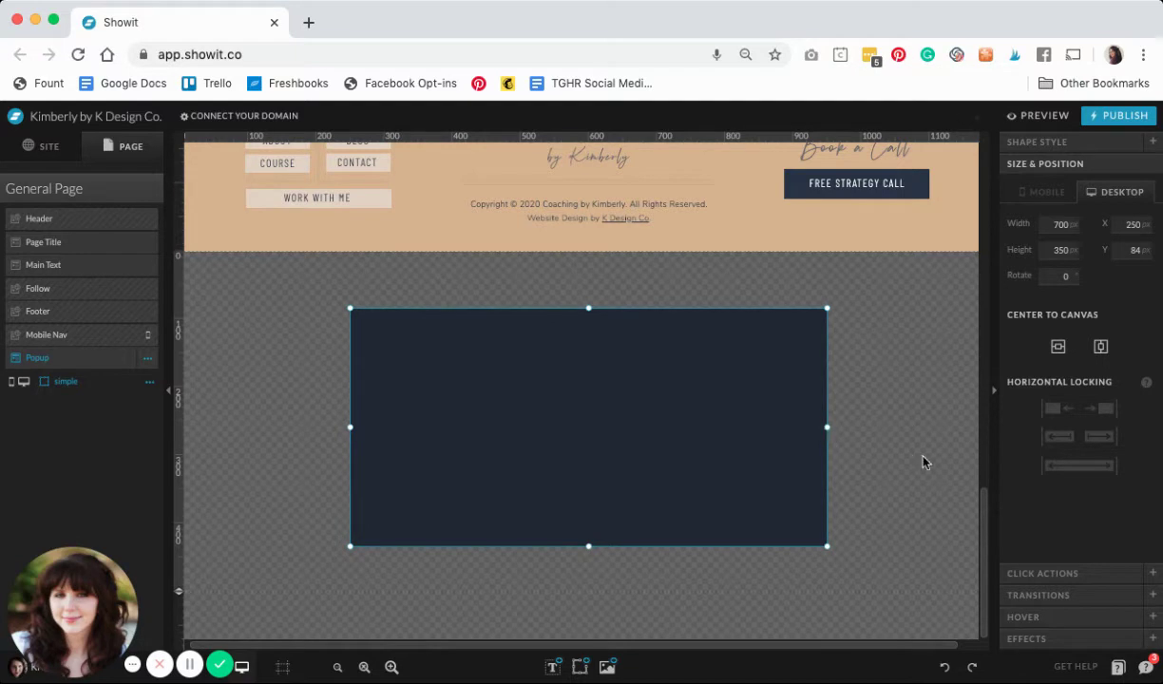
- Change the rectangle's fill to the white palette colour 8
{"action": "left_click", "coordinate": [888, 436]}
{"action": "left_click", "coordinate": [715, 426]}
{"action": "left_click", "coordinate": [1072, 144]}
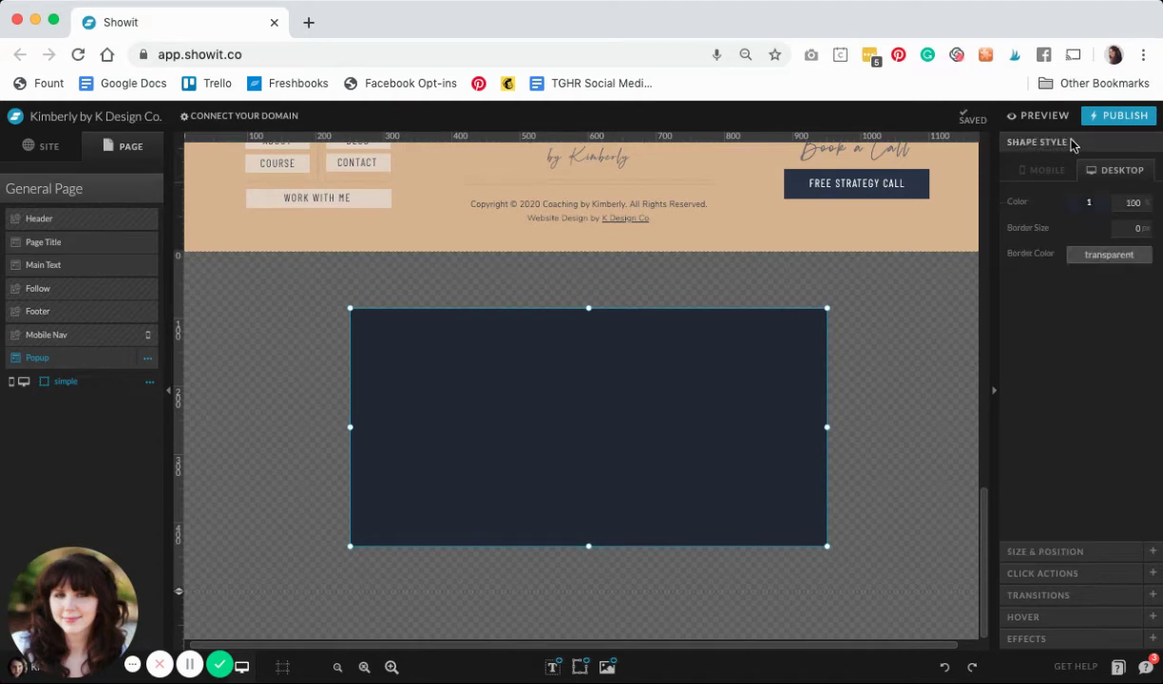
{"action": "left_click", "coordinate": [1098, 211]}
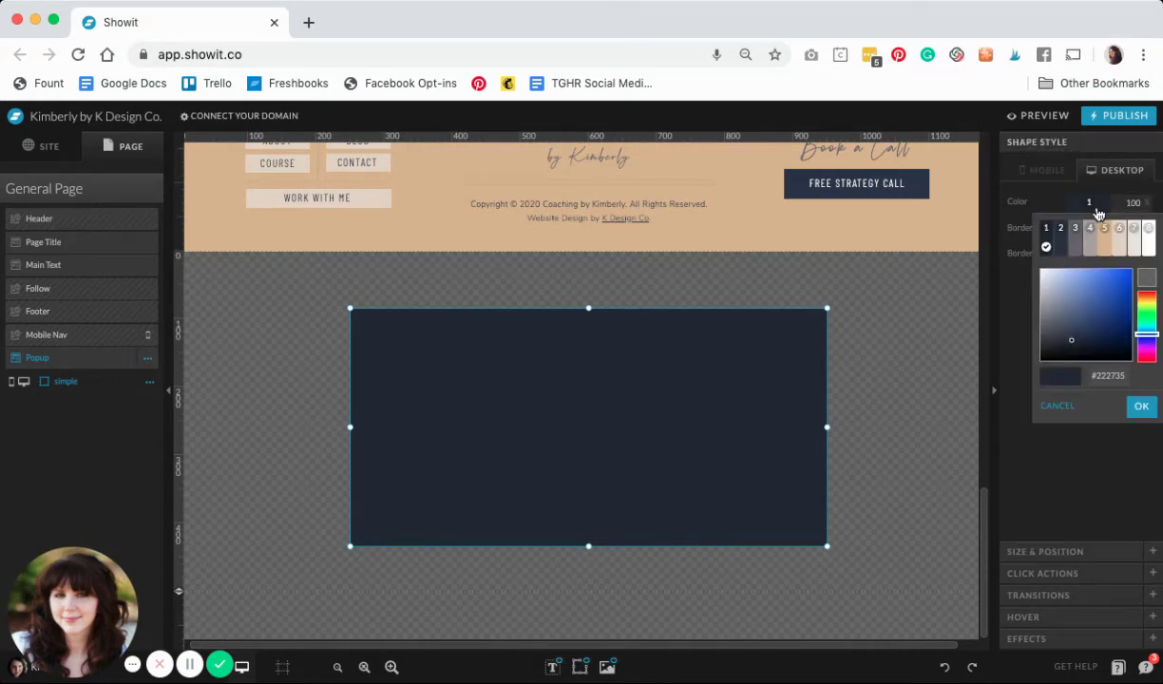
{"action": "left_click", "coordinate": [1148, 229]}
{"action": "left_click", "coordinate": [823, 557]}
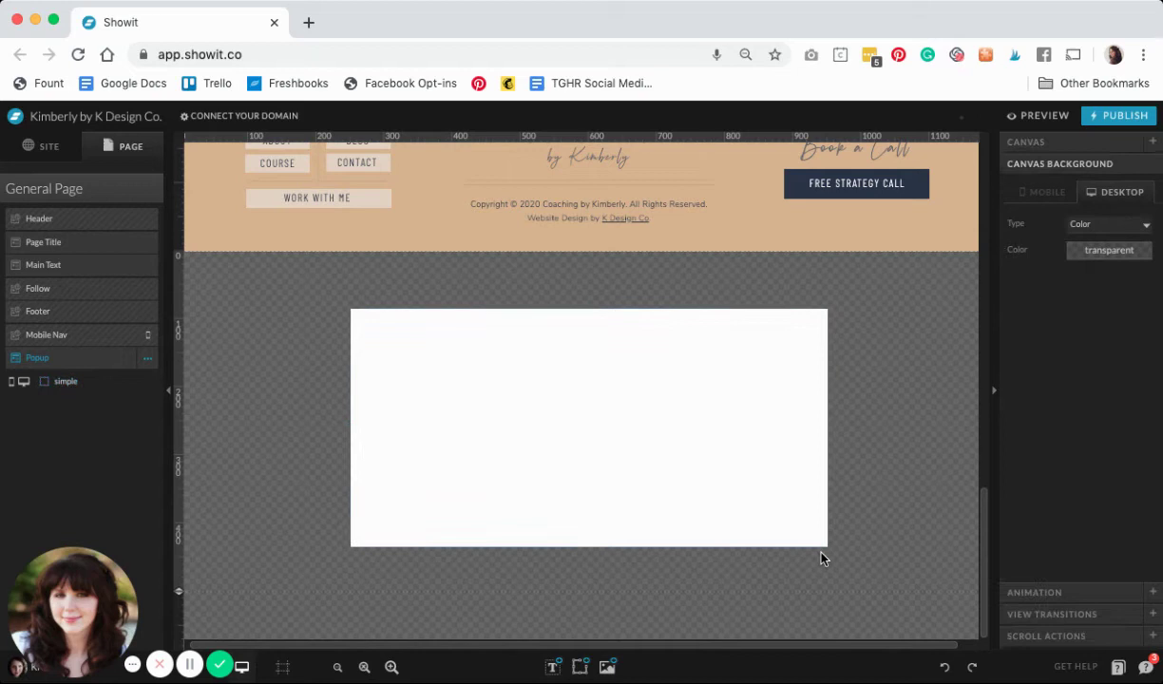
- Add an icon to the Popup canvas and shrink it to less than half its default size
{"action": "mouse_move", "coordinate": [579, 667]}
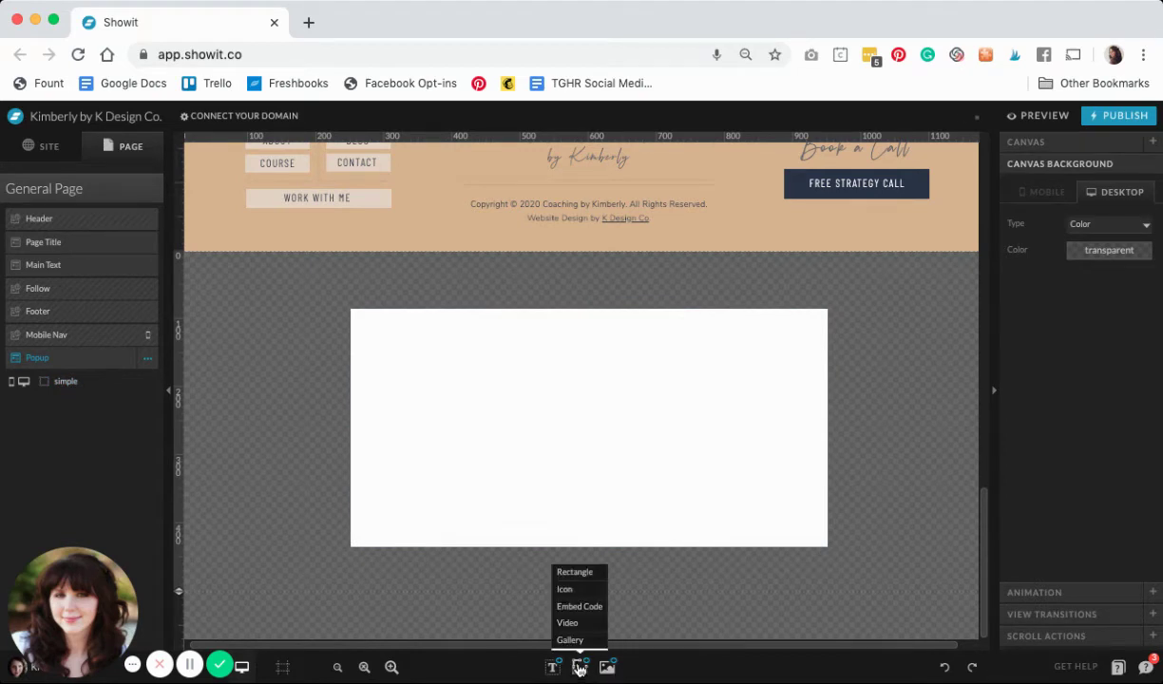
{"action": "left_click", "coordinate": [574, 590]}
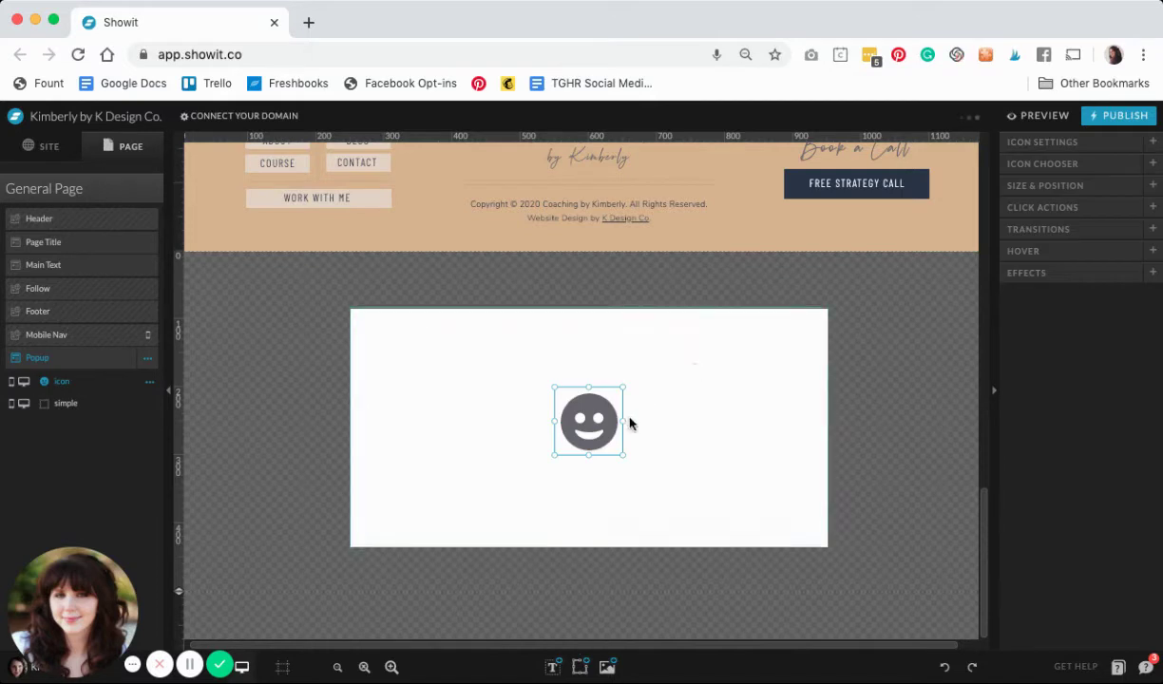
{"action": "left_click_drag", "start_coordinate": [554, 455], "coordinate": [592, 417]}
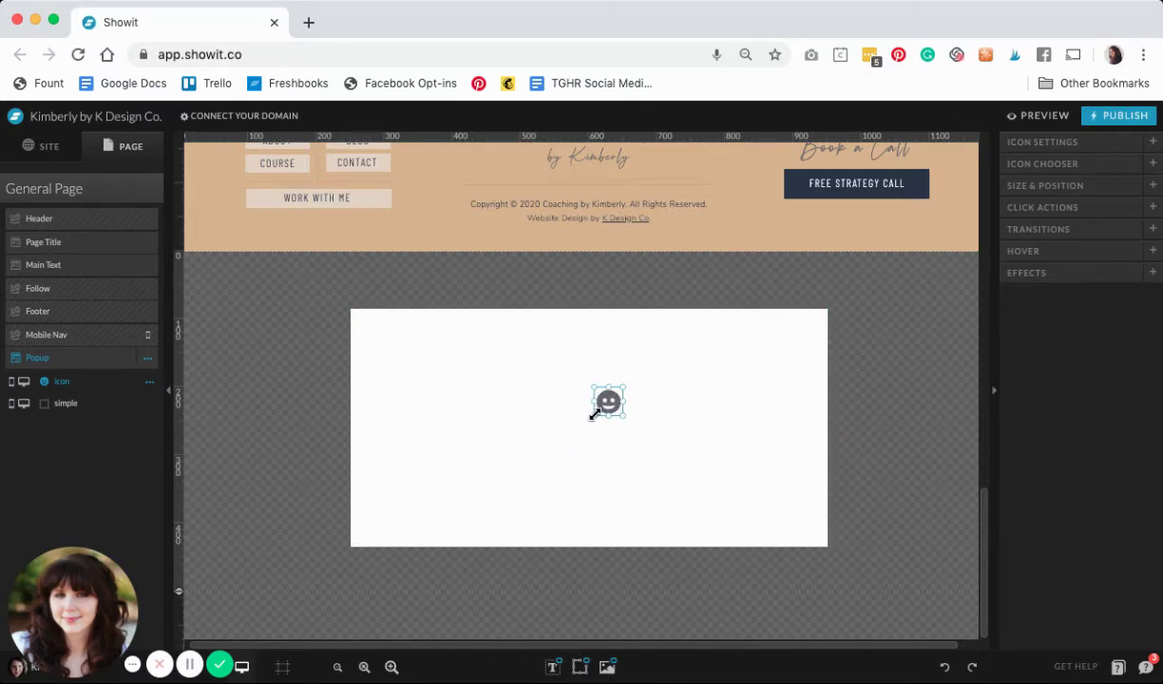
- Change the icon to the thin X without a circle and place it in the white box's upper-right corner
{"action": "left_click", "coordinate": [1076, 165]}
{"action": "scroll", "coordinate": [1083, 482], "scroll_direction": "down", "scroll_amount": 5}
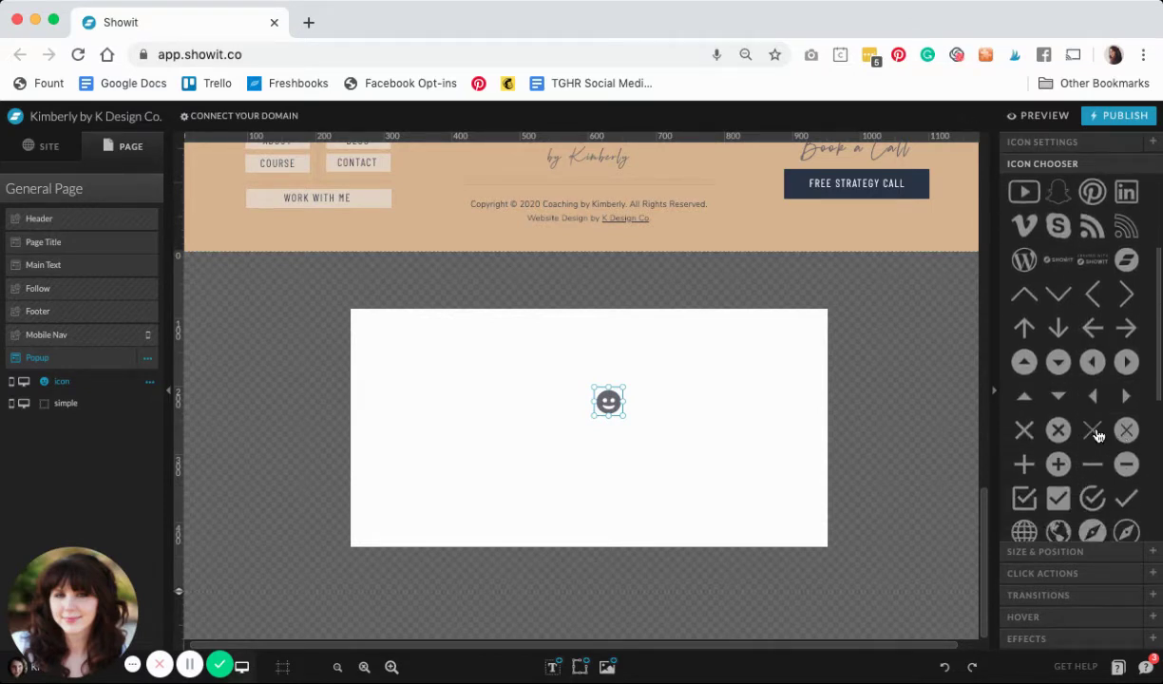
{"action": "left_click", "coordinate": [1093, 430]}
{"action": "left_click_drag", "start_coordinate": [631, 398], "coordinate": [811, 335]}
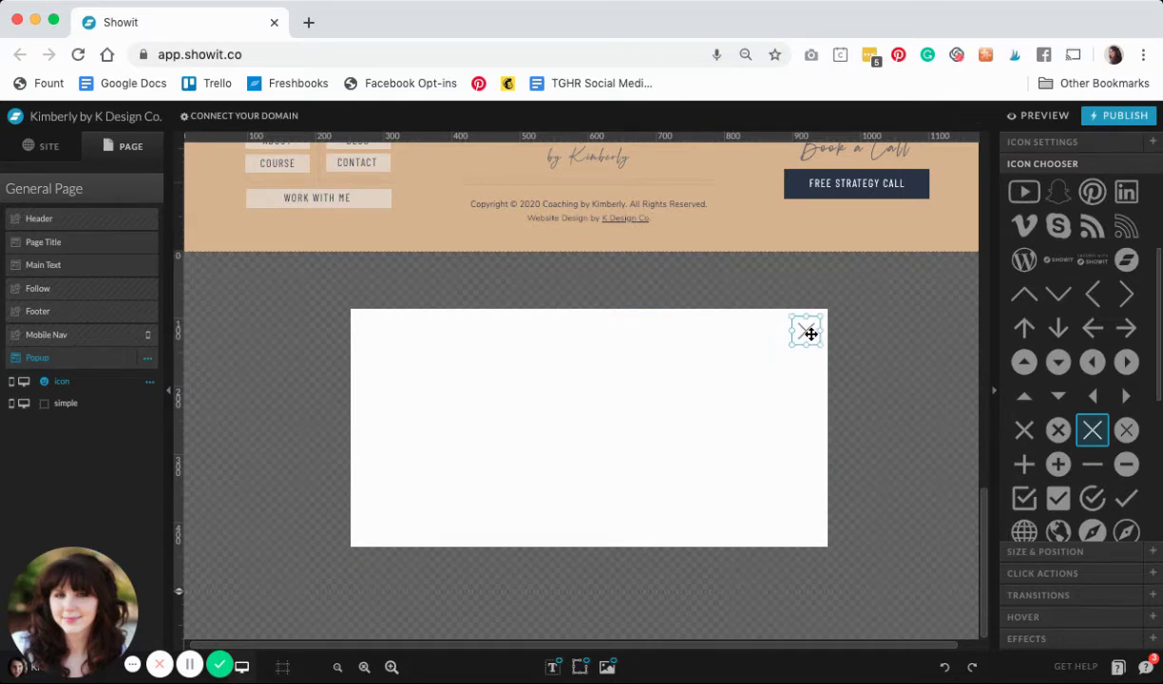
{"action": "left_click", "coordinate": [893, 343]}
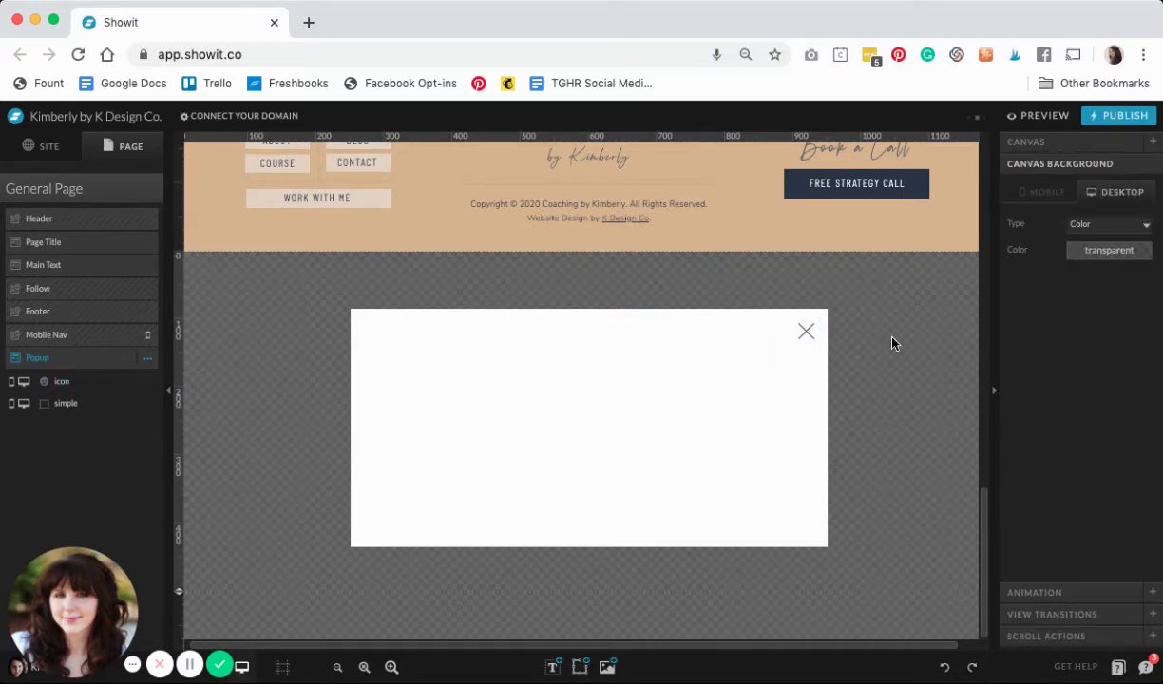
- Add a click action to the X icon in the white box
{"action": "left_click", "coordinate": [810, 332]}
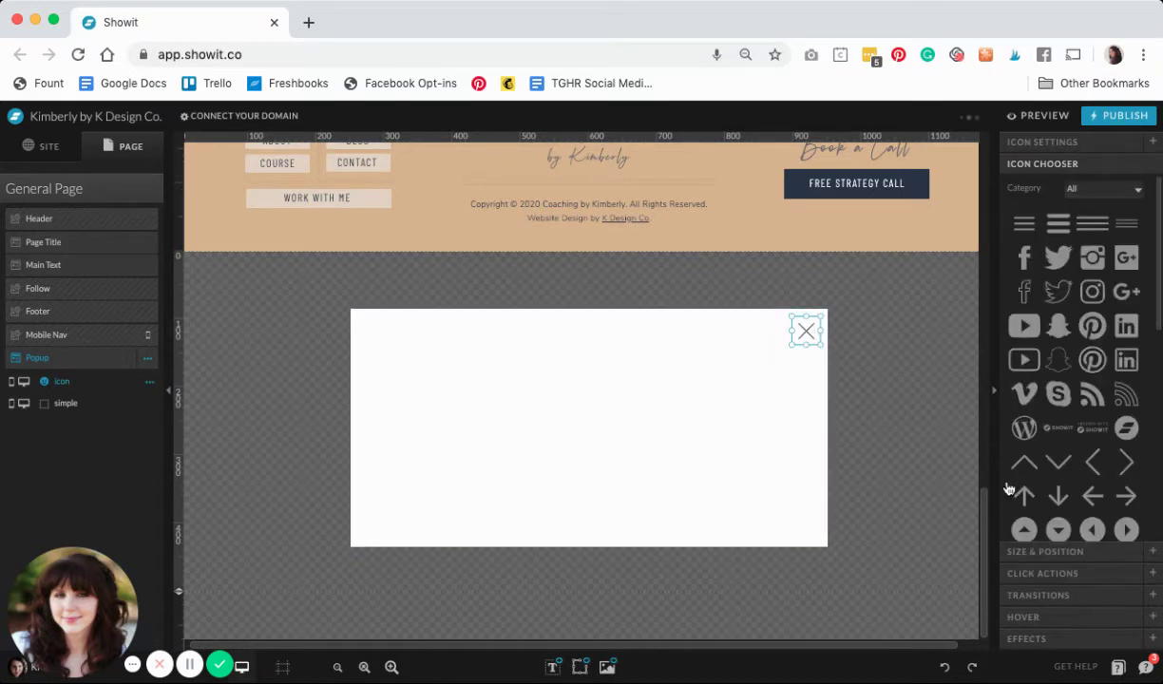
{"action": "left_click", "coordinate": [1060, 575]}
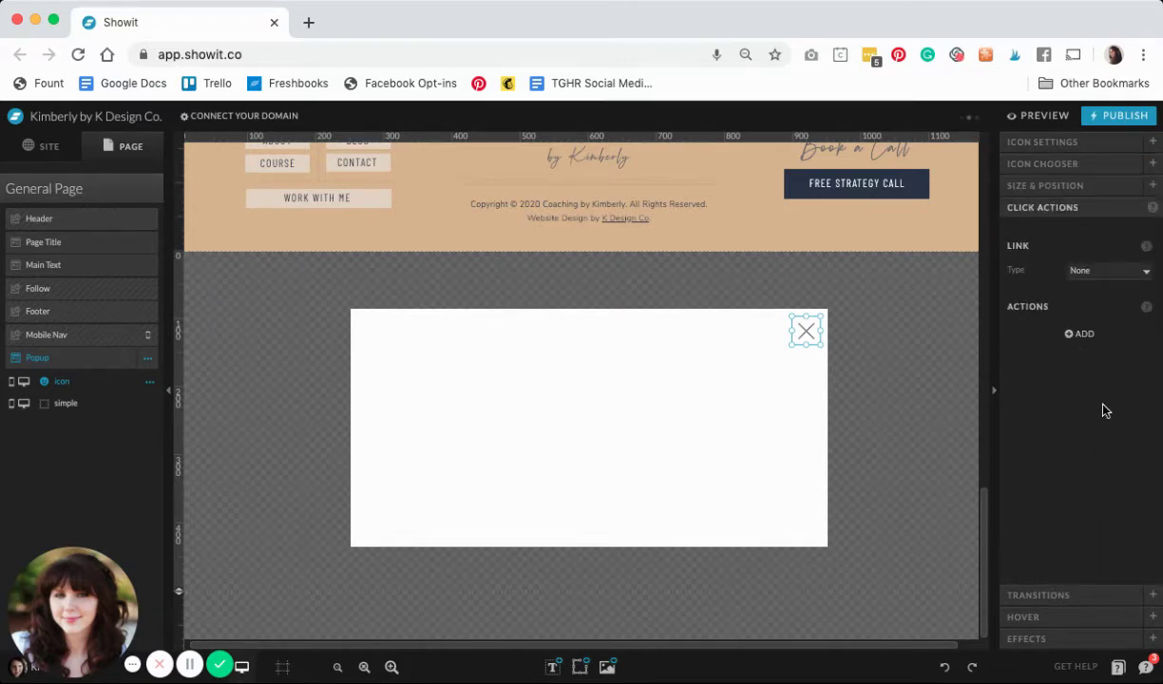
{"action": "left_click", "coordinate": [1079, 335]}
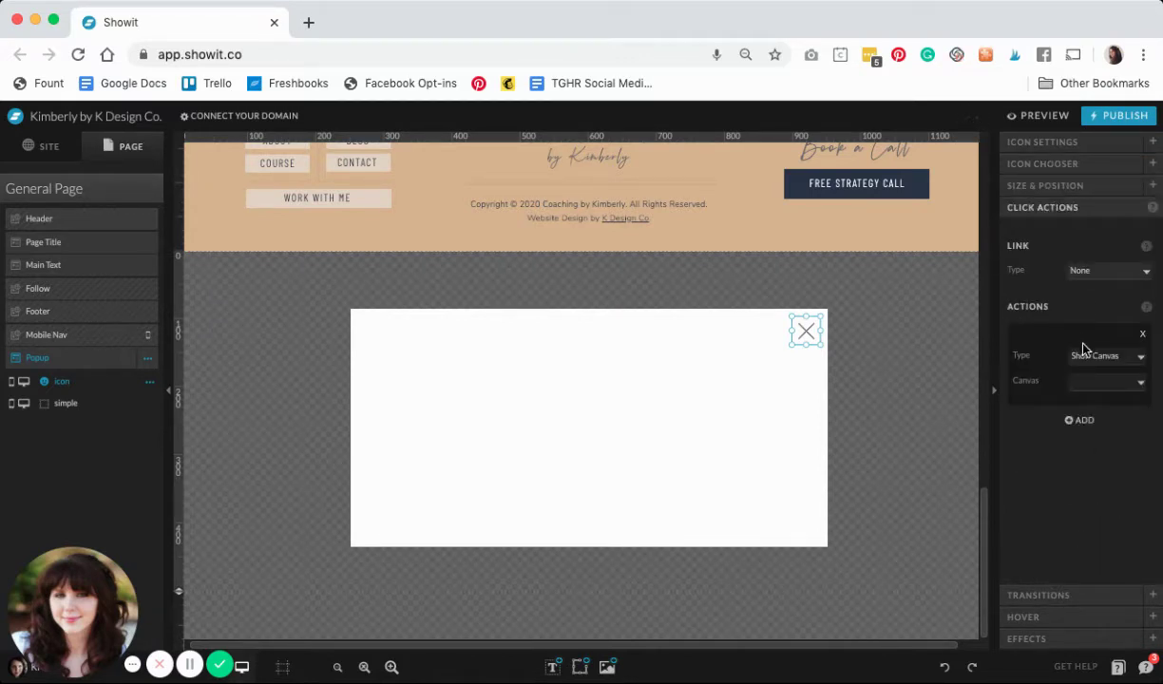
{"action": "left_click", "coordinate": [1104, 400]}
{"action": "left_click", "coordinate": [873, 487]}
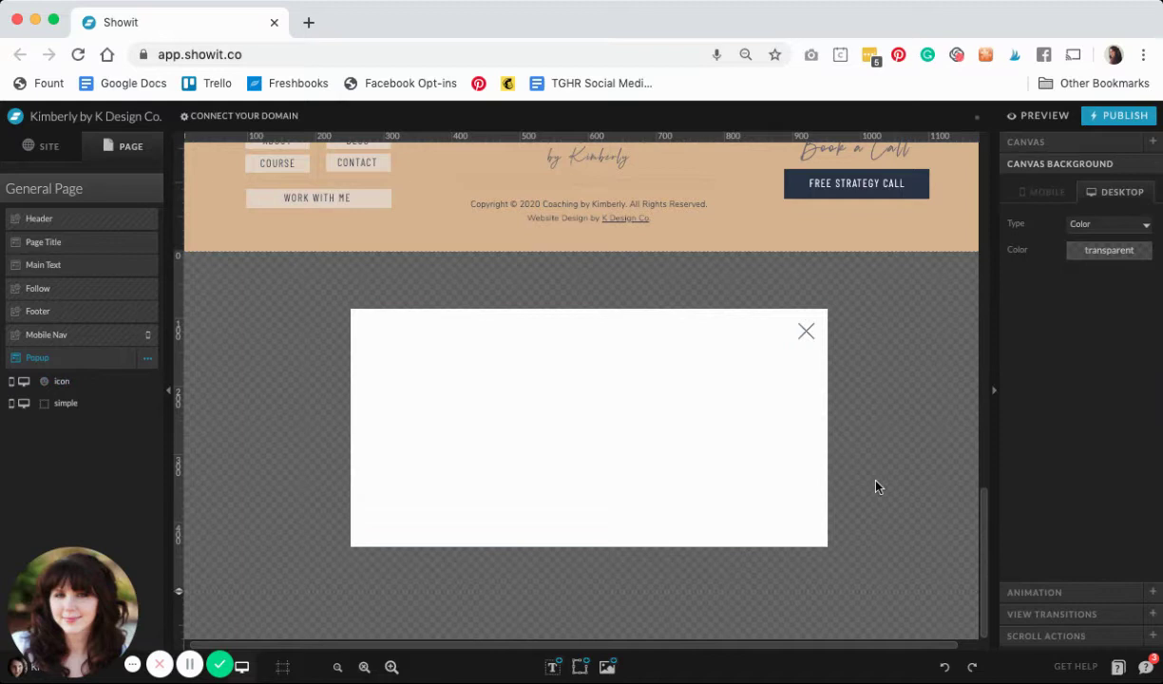
- Add a title, a heading and a subheading to the white box, stacked from top to bottom
{"action": "left_click", "coordinate": [558, 669]}
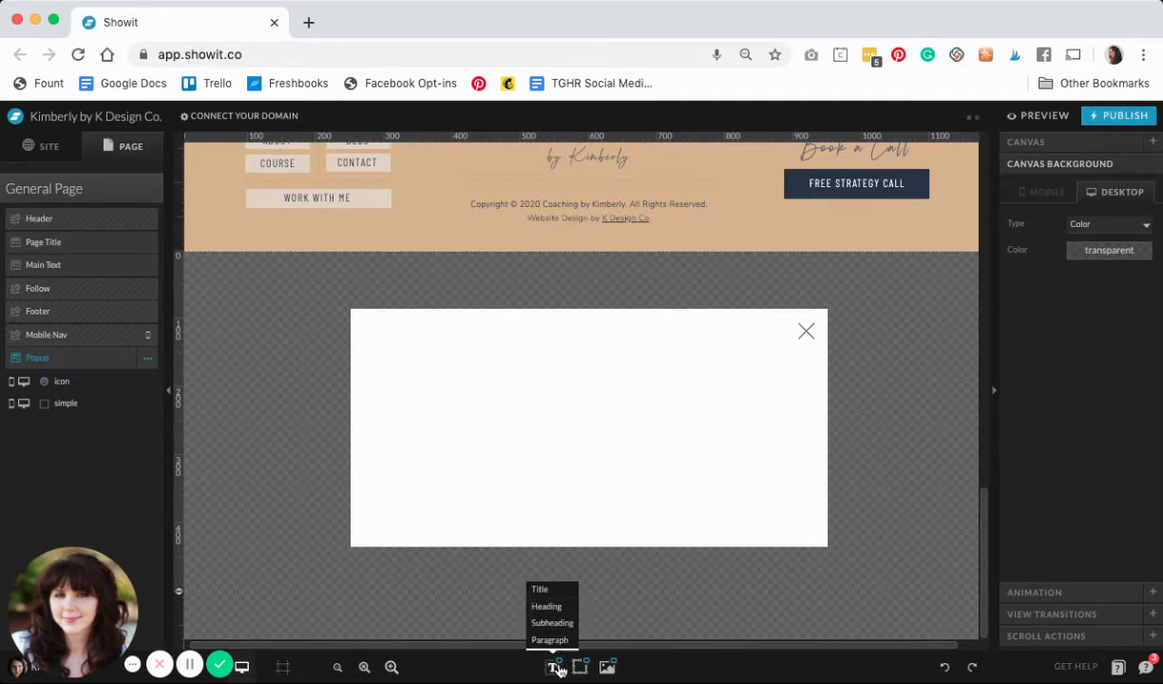
{"action": "left_click", "coordinate": [555, 597]}
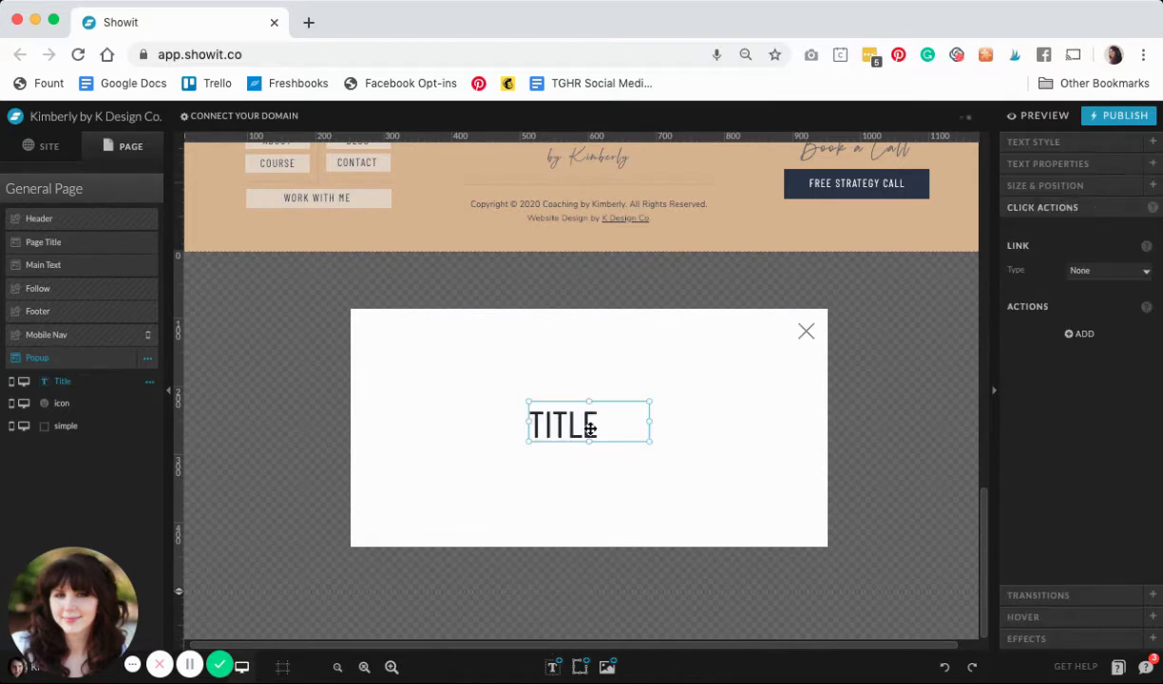
{"action": "left_click", "coordinate": [566, 670]}
{"action": "left_click", "coordinate": [553, 669]}
{"action": "left_click", "coordinate": [548, 608]}
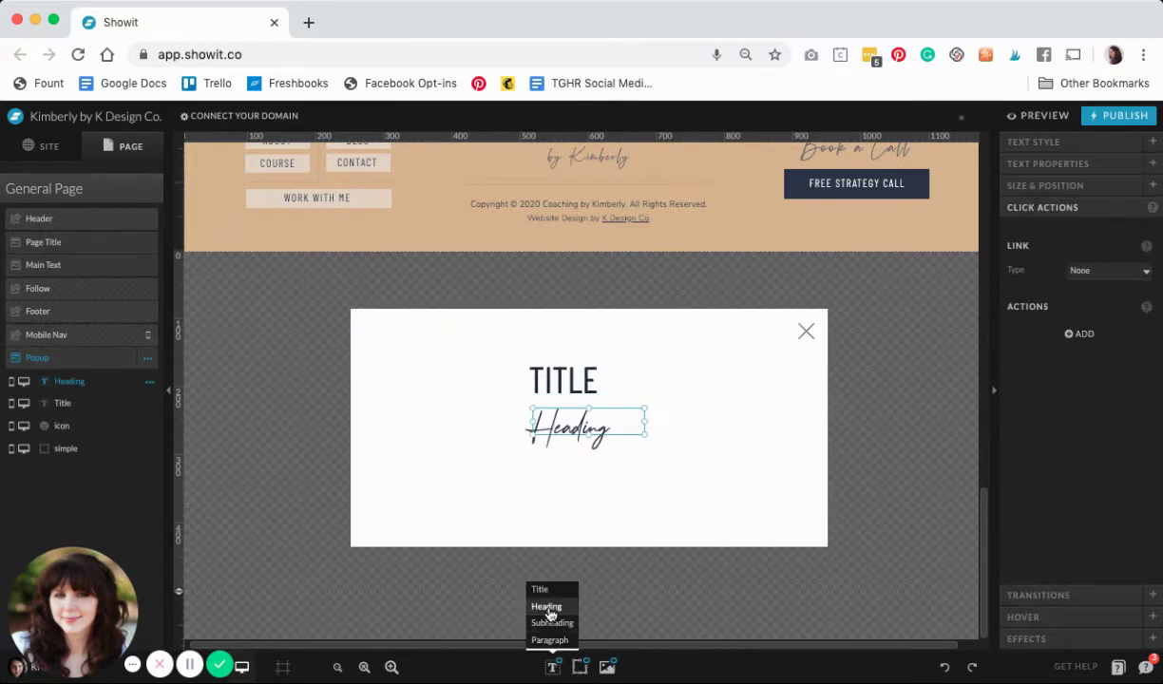
{"action": "left_click", "coordinate": [552, 667]}
{"action": "left_click", "coordinate": [552, 622]}
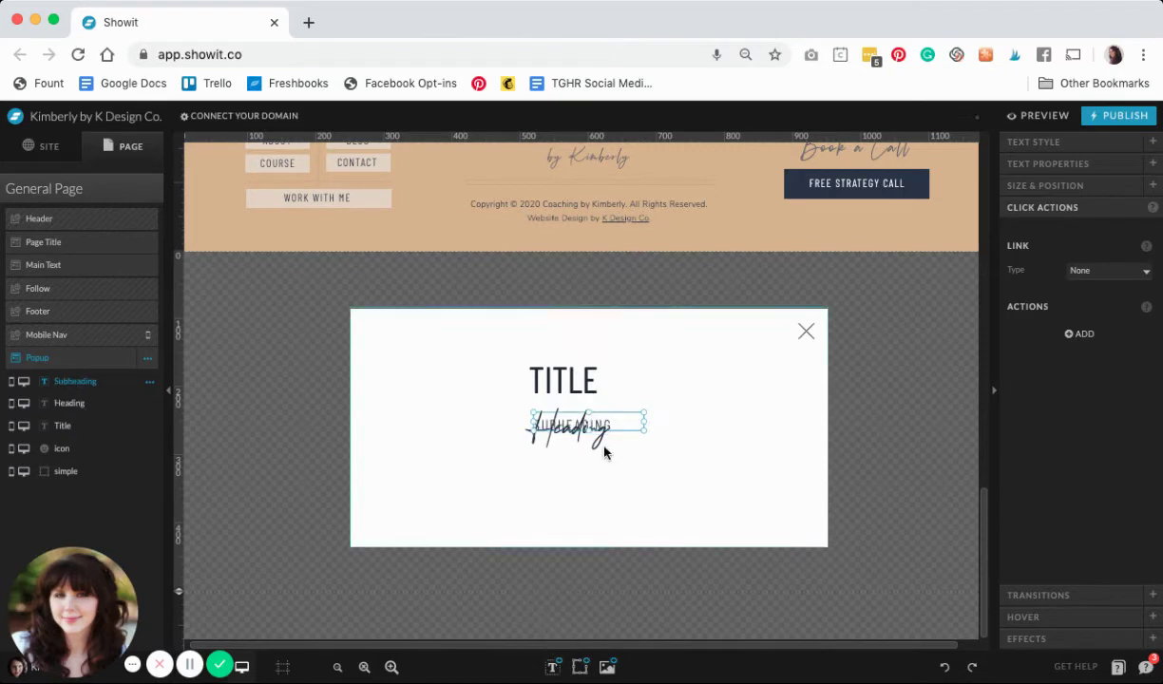
{"action": "left_click_drag", "start_coordinate": [592, 425], "coordinate": [590, 448]}
- Replace the title's placeholder text with "popup!"
{"action": "left_click", "coordinate": [631, 369]}
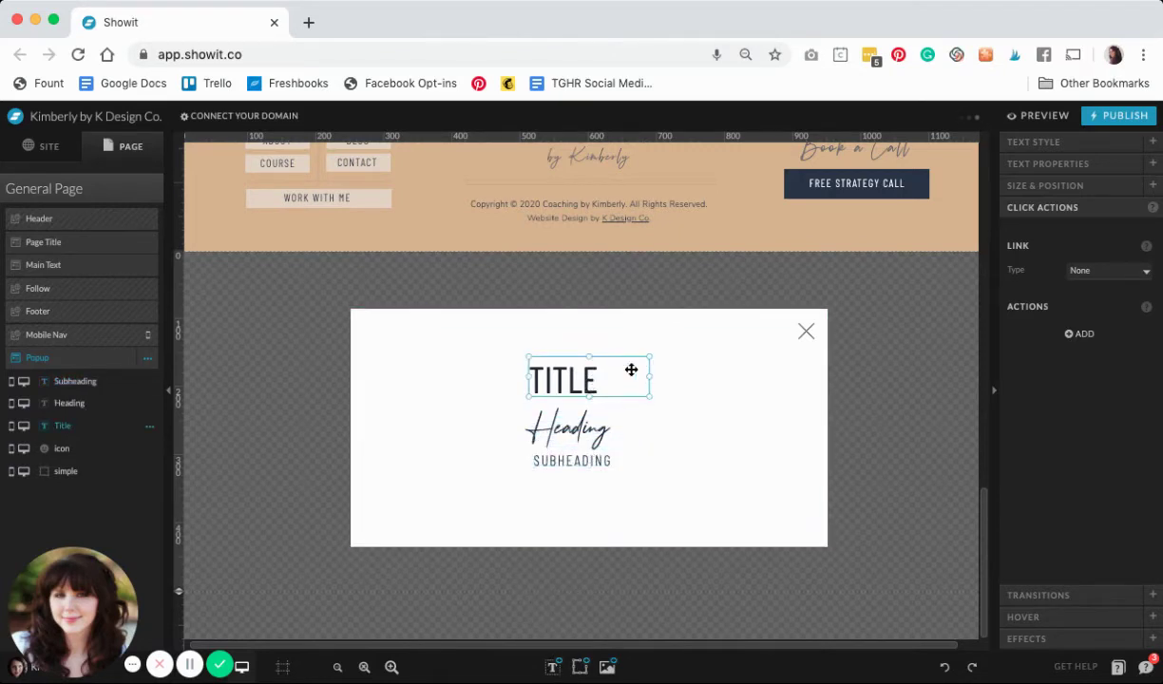
{"action": "double_click", "coordinate": [631, 370]}
{"action": "double_click", "coordinate": [570, 382]}
{"action": "type", "text": "POP"}
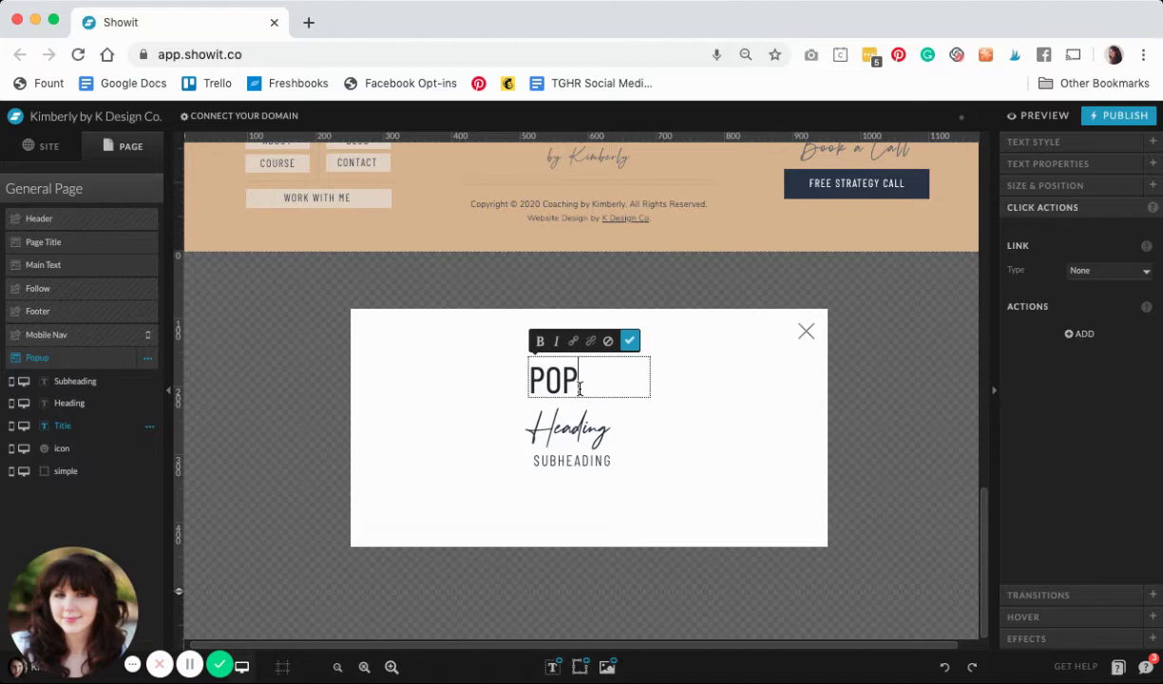
{"action": "type", "text": "UP!"}
- Replace the heading's placeholder text with "Check it out!"
{"action": "left_click", "coordinate": [537, 424]}
{"action": "double_click", "coordinate": [538, 424]}
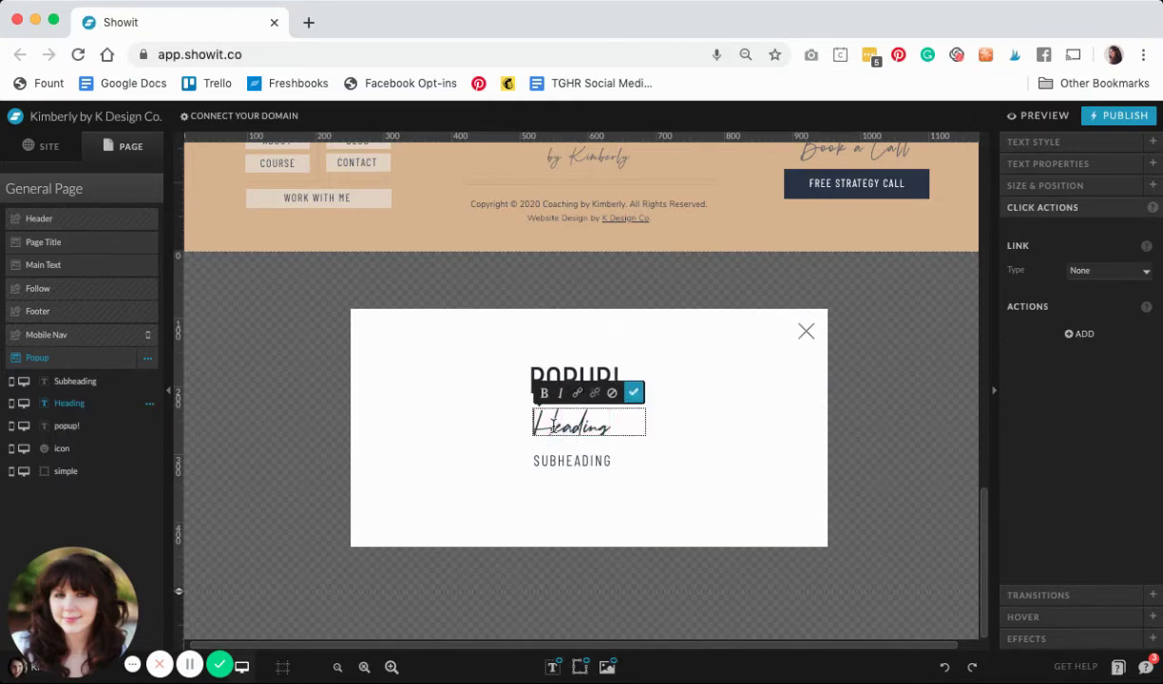
{"action": "double_click", "coordinate": [535, 424]}
{"action": "type", "text": "Check it o"}
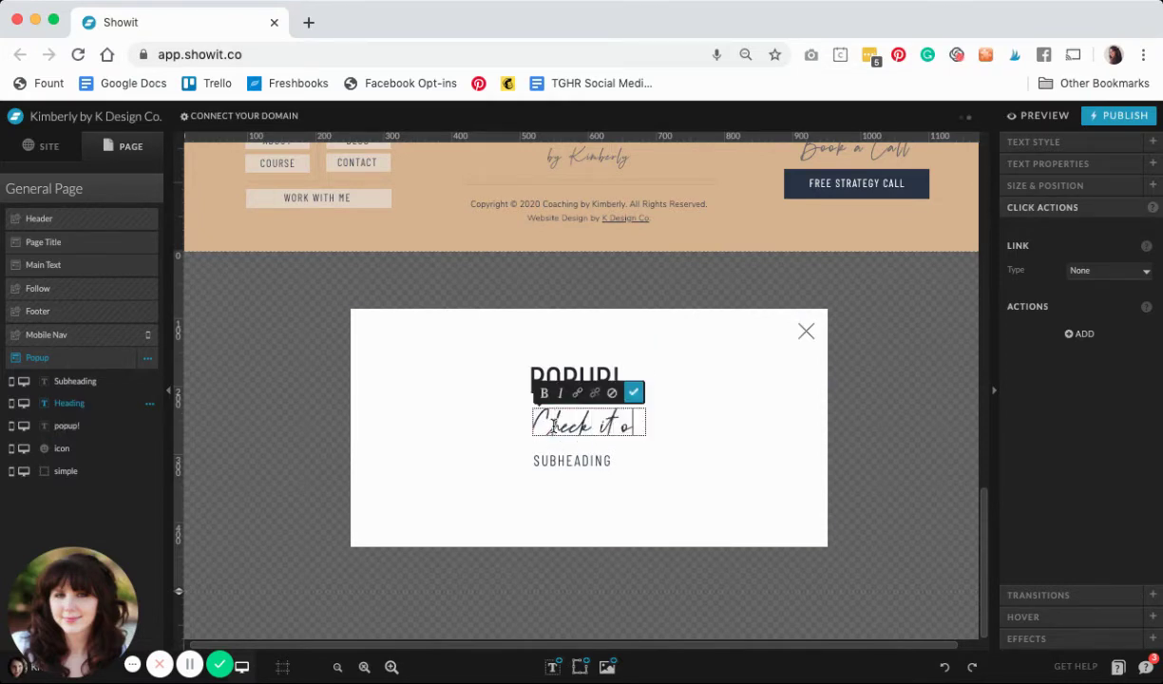
{"action": "type", "text": "ut!"}
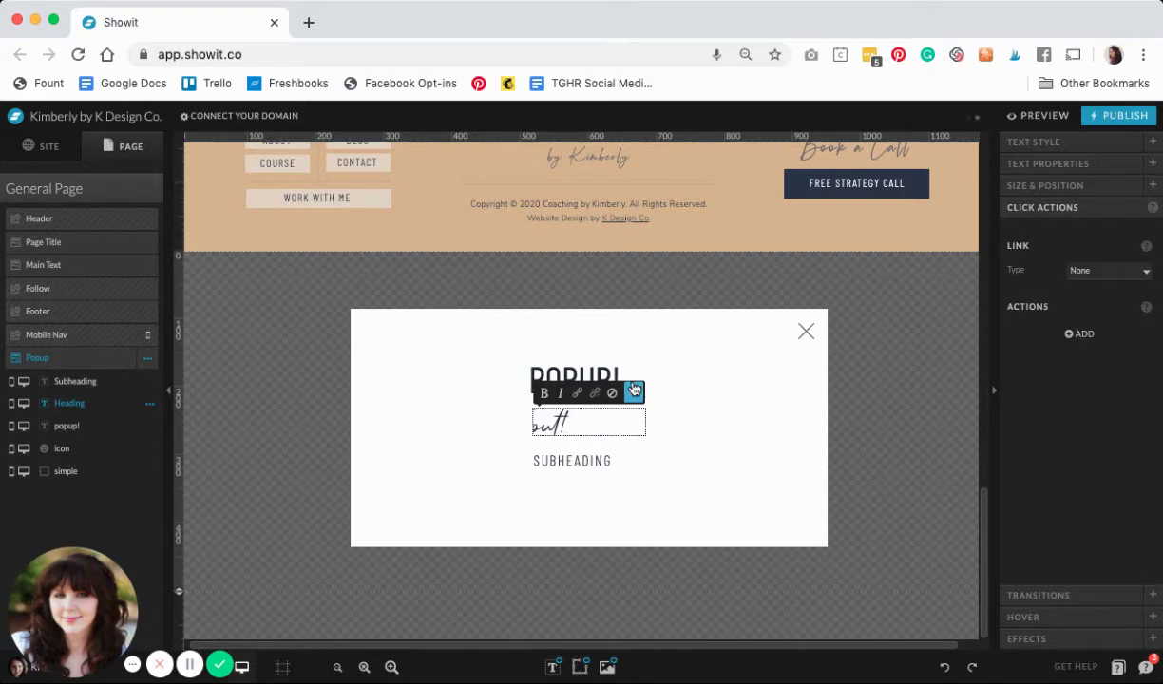
- Replace the subheading's placeholder text with "tada!"
{"action": "left_click", "coordinate": [582, 461]}
{"action": "double_click", "coordinate": [576, 460]}
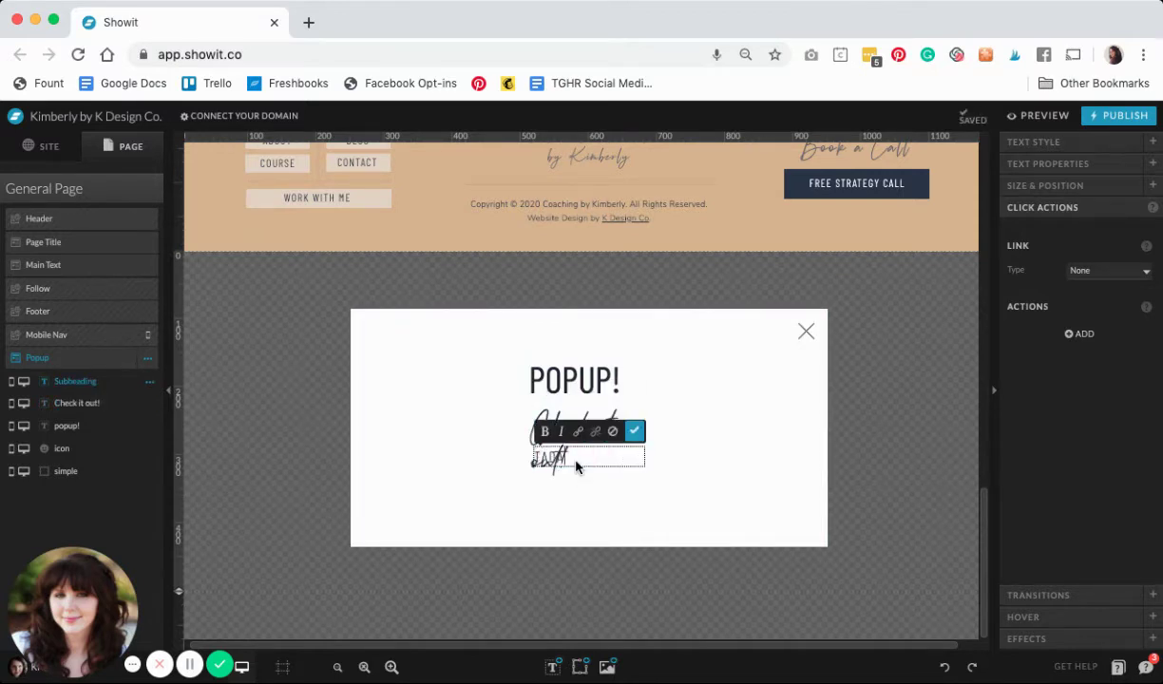
{"action": "type", "text": "tada!"}
{"action": "left_click", "coordinate": [634, 430]}
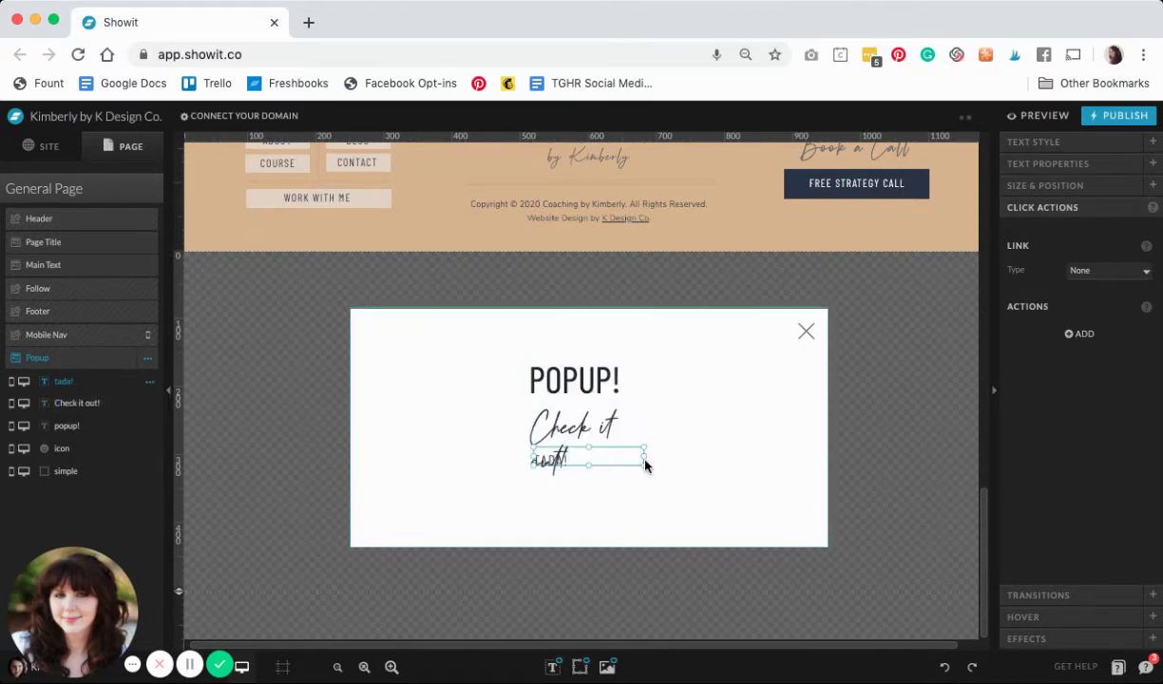
- Widen the "tada!" text box slightly and set the desktop text alignment of all three texts to Center
{"action": "left_click_drag", "start_coordinate": [643, 459], "coordinate": [659, 459]}
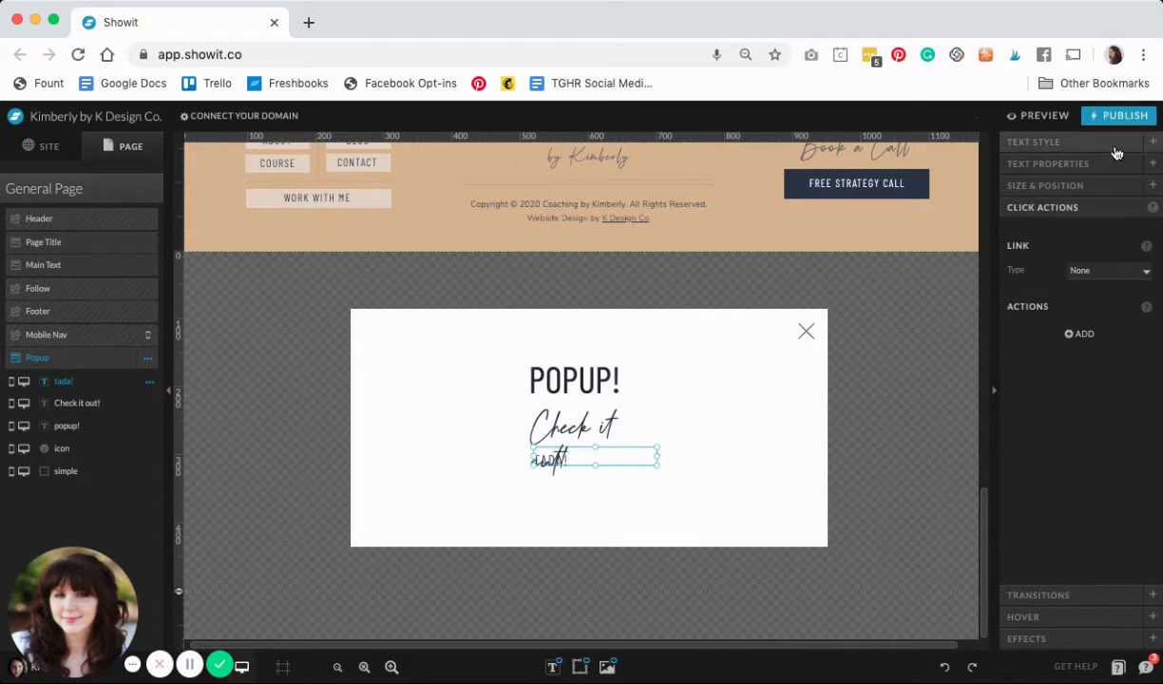
{"action": "left_click", "coordinate": [1046, 142]}
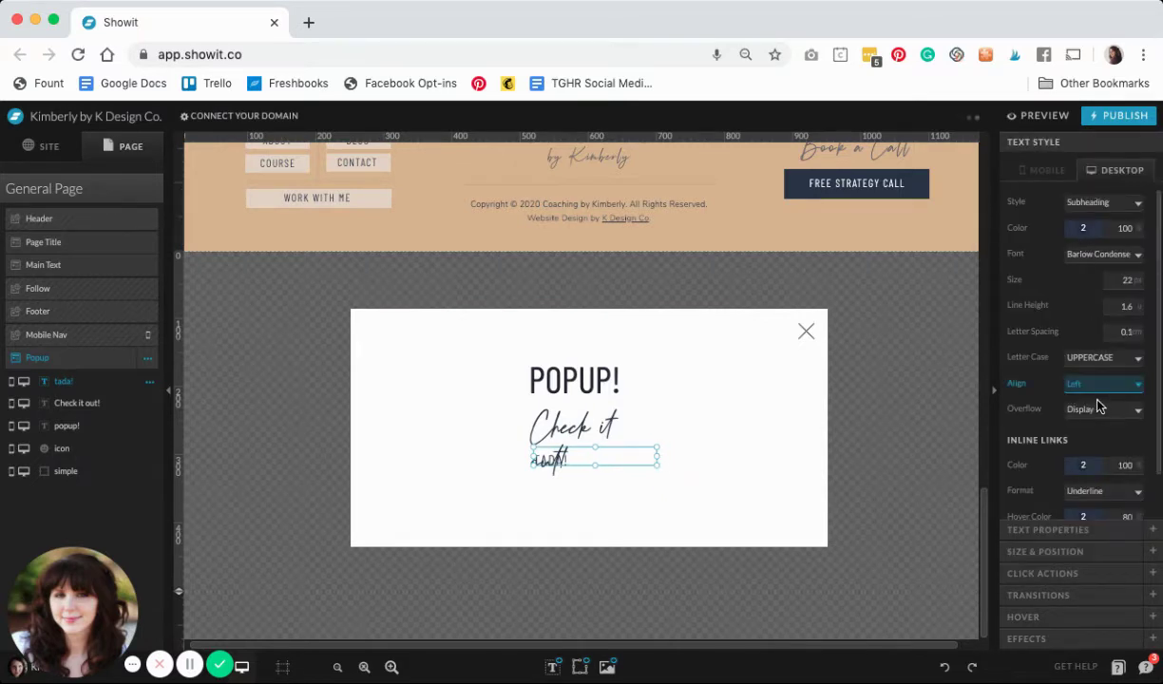
{"action": "left_click_drag", "start_coordinate": [659, 455], "coordinate": [705, 454]}
{"action": "left_click", "coordinate": [589, 425]}
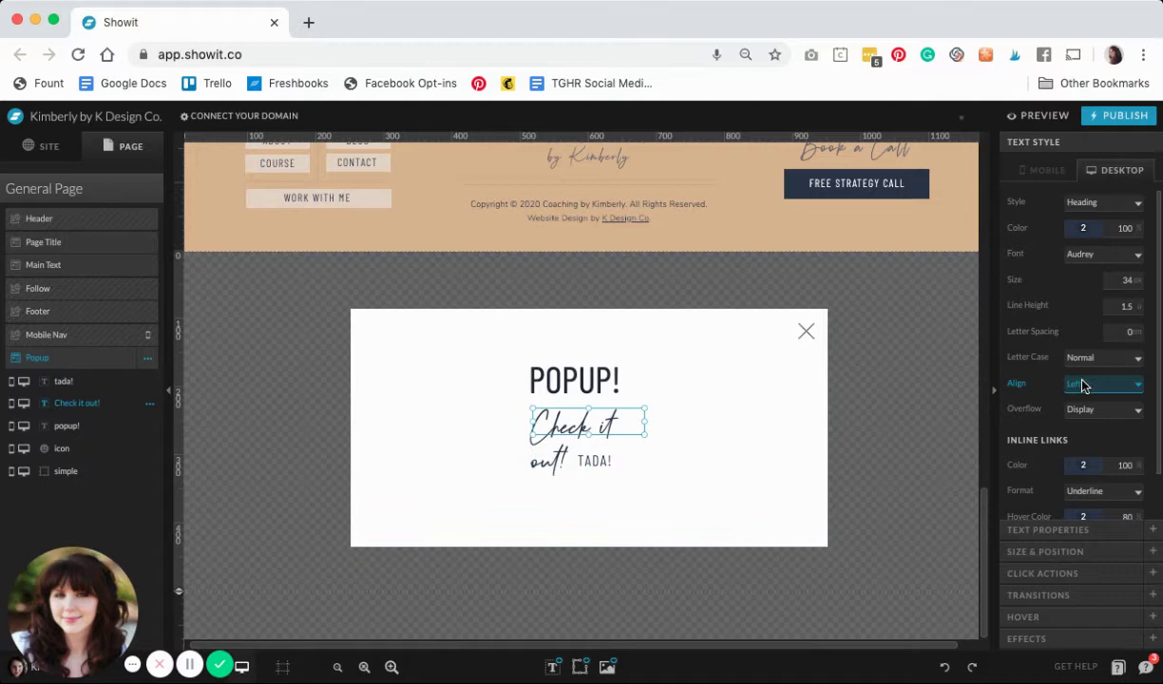
{"action": "left_click", "coordinate": [1081, 408]}
{"action": "left_click", "coordinate": [594, 383]}
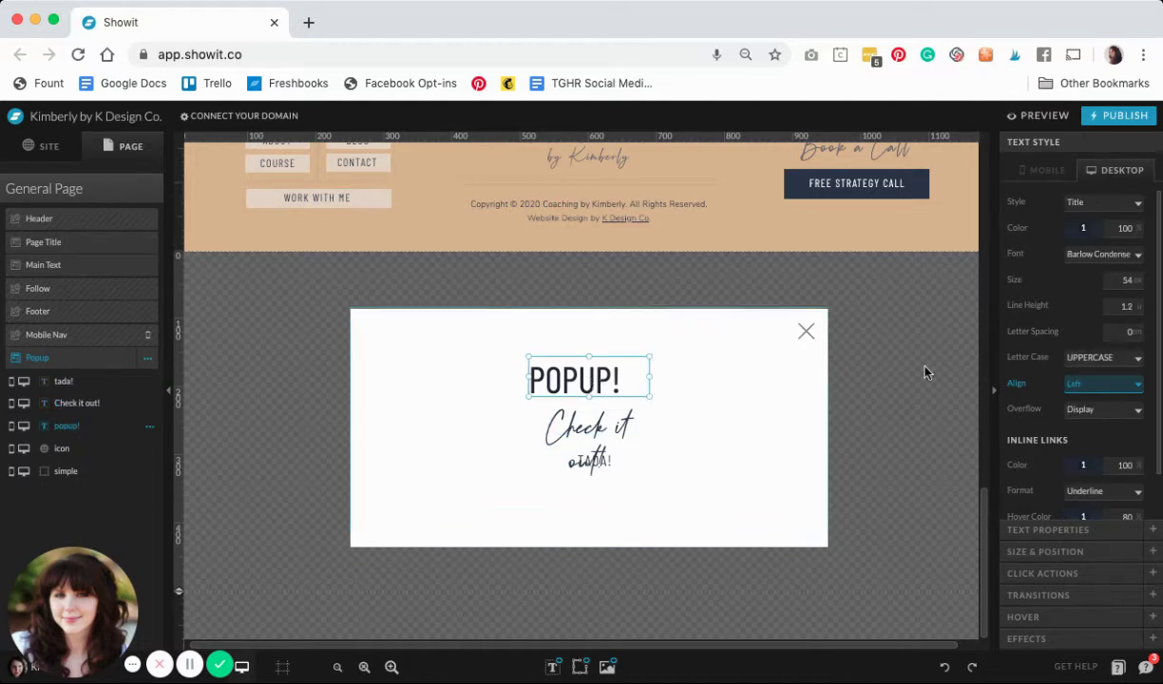
{"action": "left_click", "coordinate": [1112, 384]}
{"action": "left_click", "coordinate": [1110, 406]}
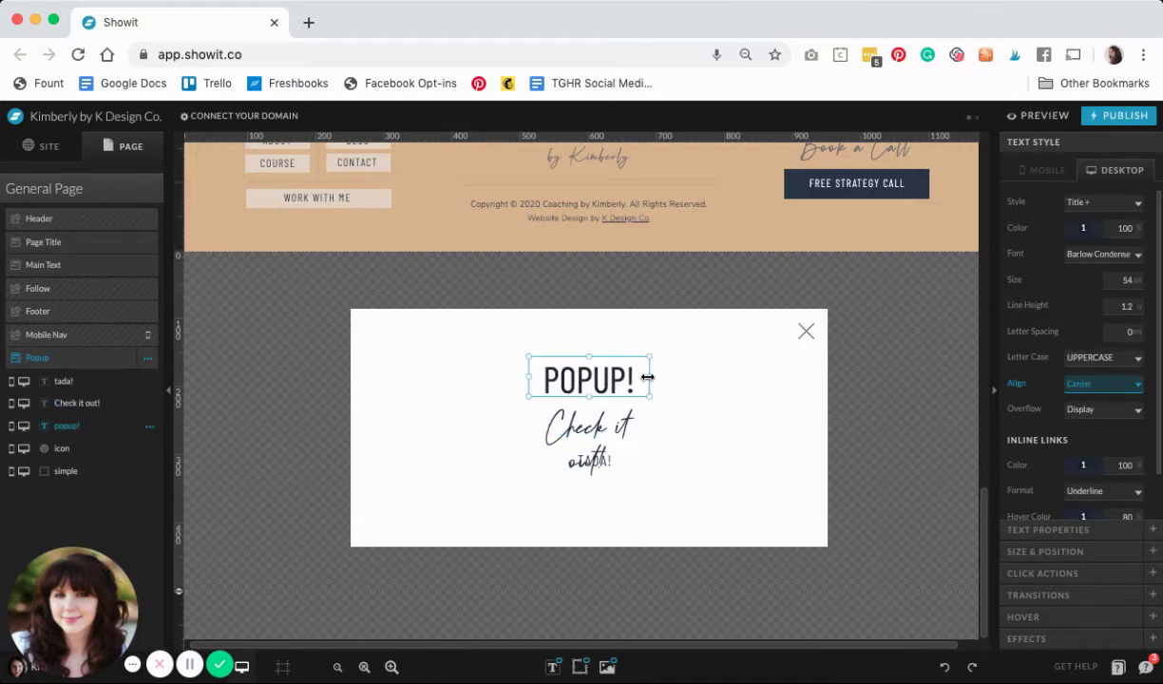
- Widen the "popup!" and "Check it out!" text boxes so each fits on one line, and shift "tada!" beneath the heading
{"action": "left_click_drag", "start_coordinate": [649, 385], "coordinate": [670, 380]}
{"action": "left_click", "coordinate": [535, 425]}
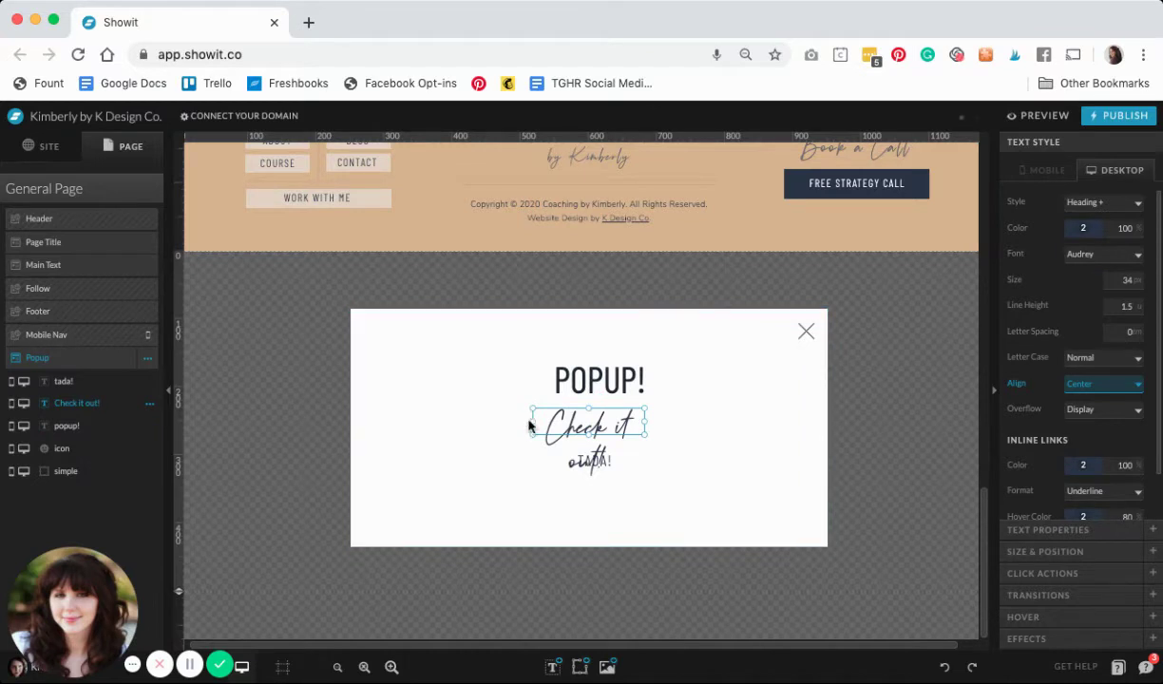
{"action": "left_click_drag", "start_coordinate": [529, 424], "coordinate": [503, 423]}
{"action": "left_click_drag", "start_coordinate": [646, 424], "coordinate": [653, 420]}
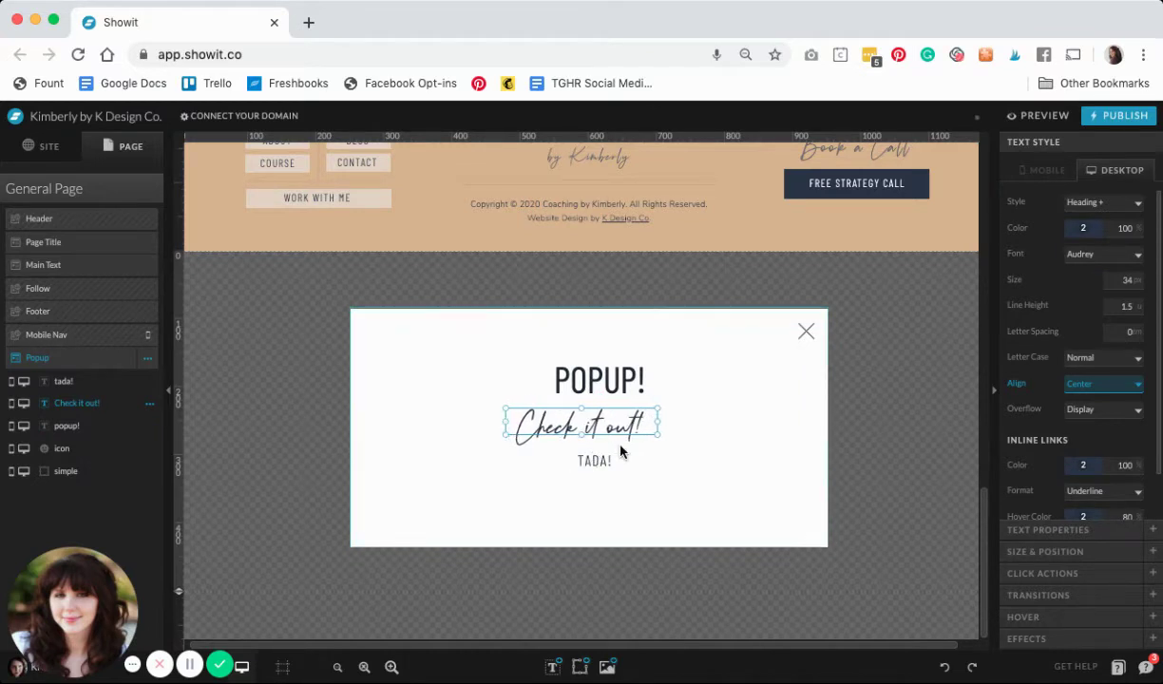
{"action": "left_click_drag", "start_coordinate": [599, 459], "coordinate": [590, 459]}
- Align the three texts and the white rectangle to their shared horizontal center
{"action": "left_click", "coordinate": [575, 423], "text": "shift"}
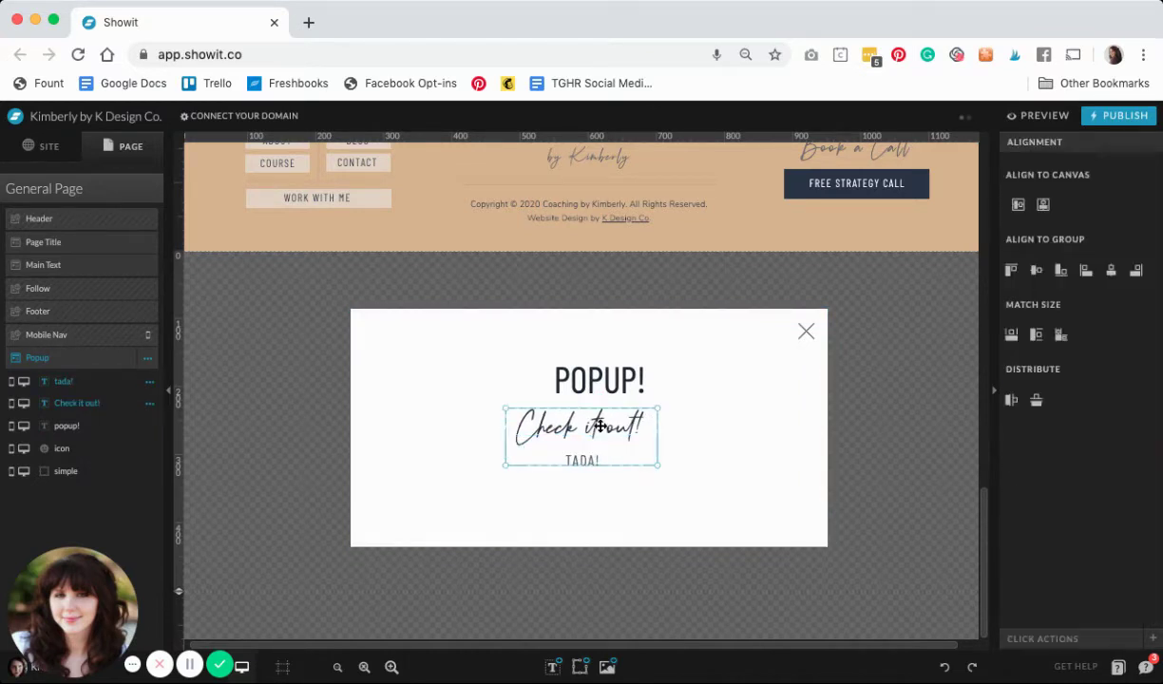
{"action": "left_click", "coordinate": [573, 402], "text": "shift"}
{"action": "left_click", "coordinate": [733, 456], "text": "shift"}
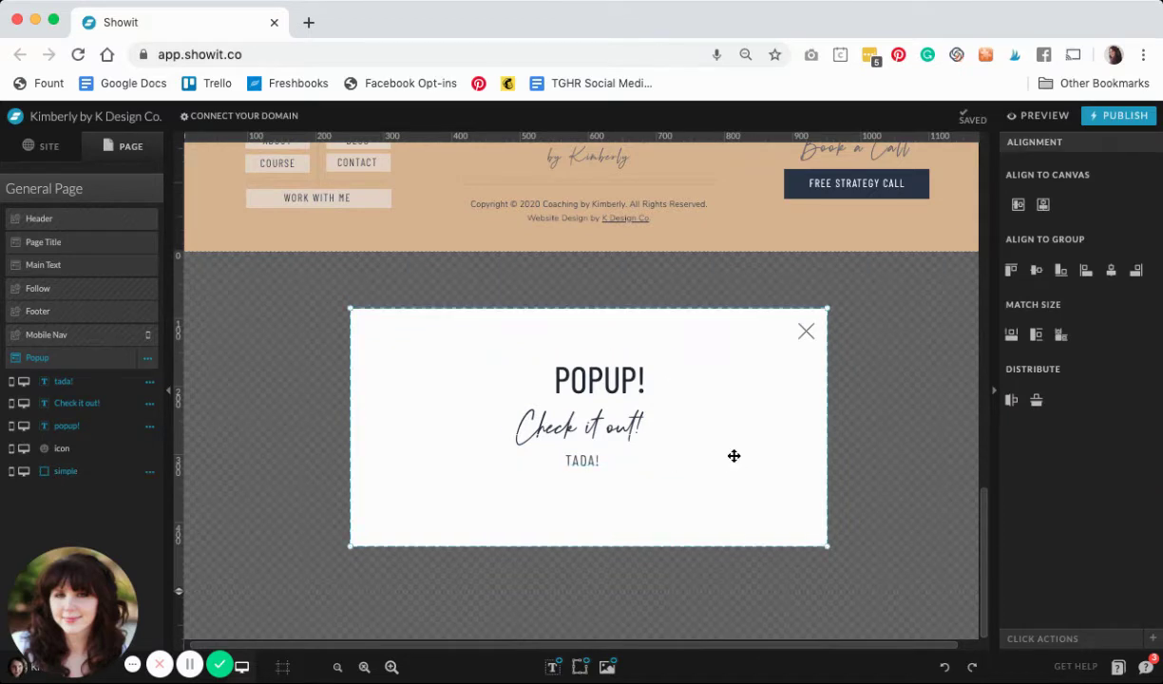
{"action": "left_click", "coordinate": [1111, 269]}
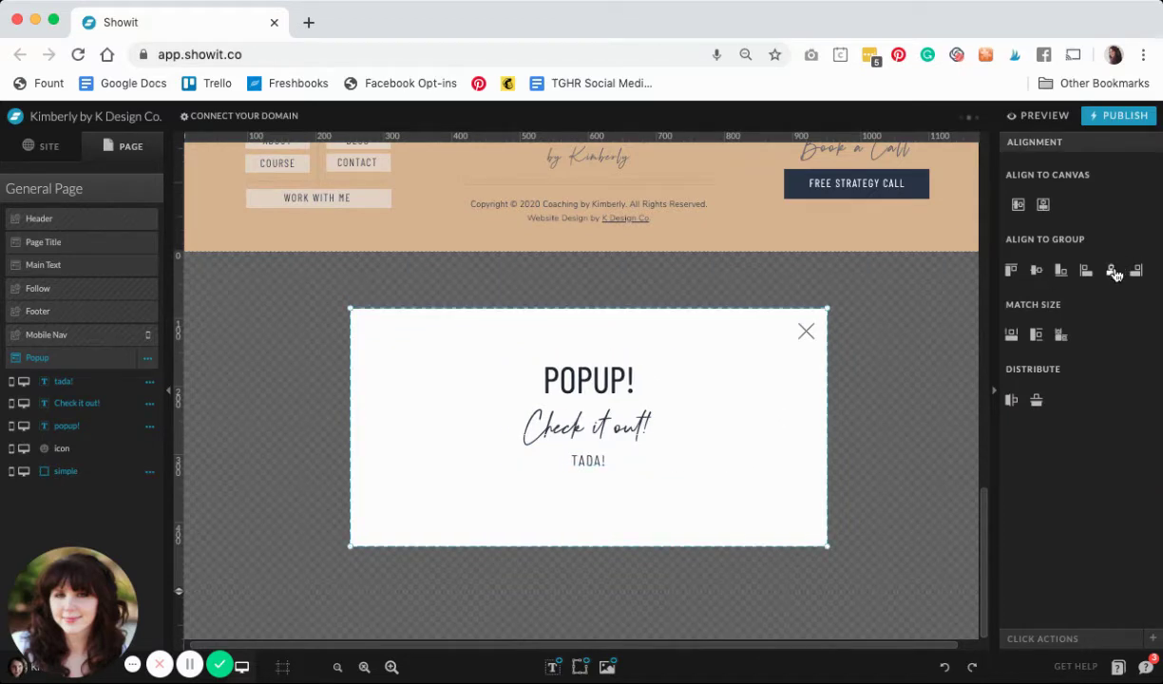
- Move the three centered texts together slightly down within the white box
{"action": "left_click", "coordinate": [601, 378]}
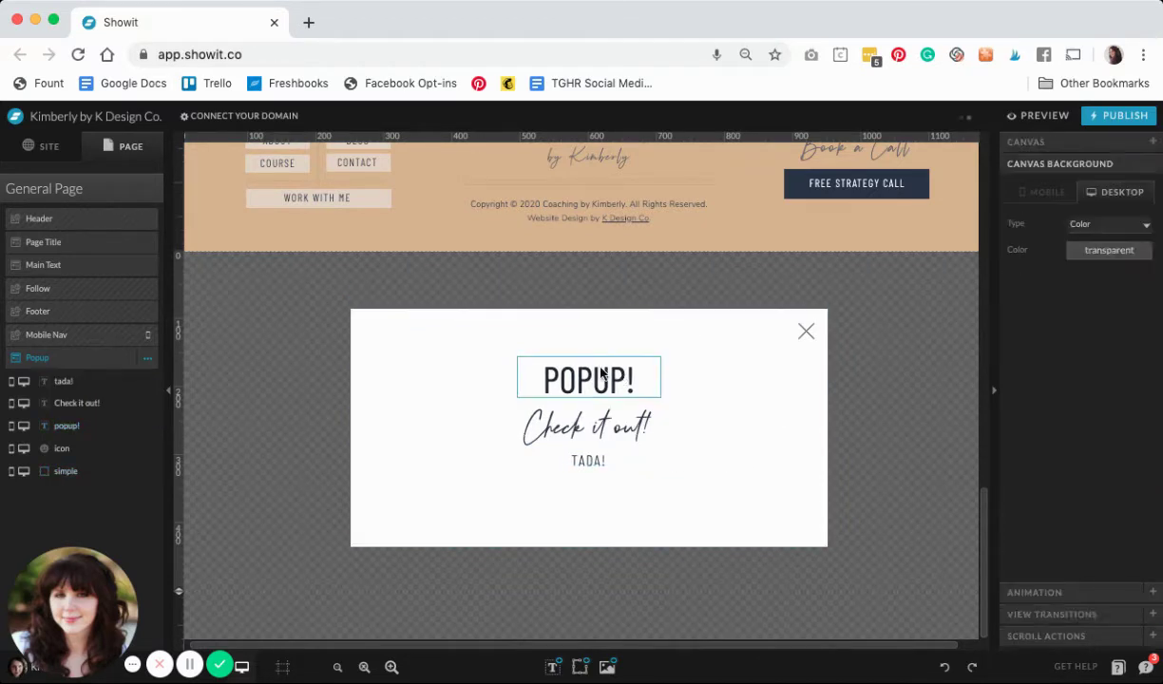
{"action": "left_click", "coordinate": [600, 423], "text": "shift"}
{"action": "left_click", "coordinate": [601, 470], "text": "shift"}
{"action": "left_click", "coordinate": [599, 463]}
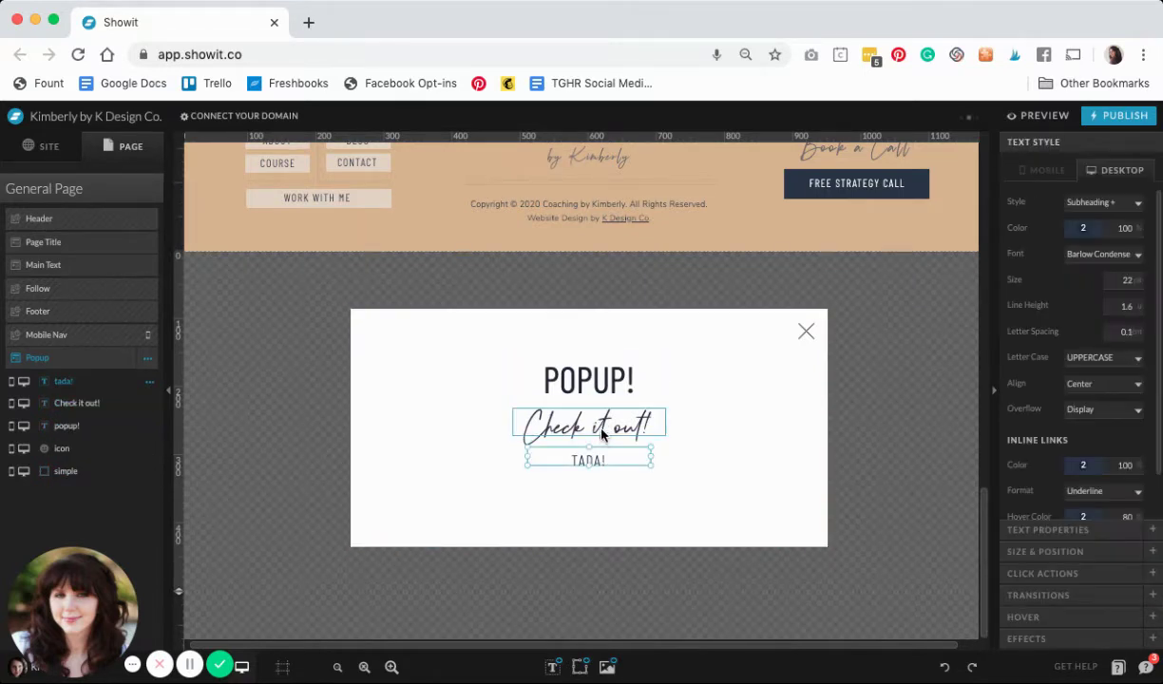
{"action": "left_click", "coordinate": [587, 425], "text": "shift"}
{"action": "left_click", "coordinate": [601, 379], "text": "shift"}
{"action": "left_click_drag", "start_coordinate": [600, 379], "coordinate": [601, 390]}
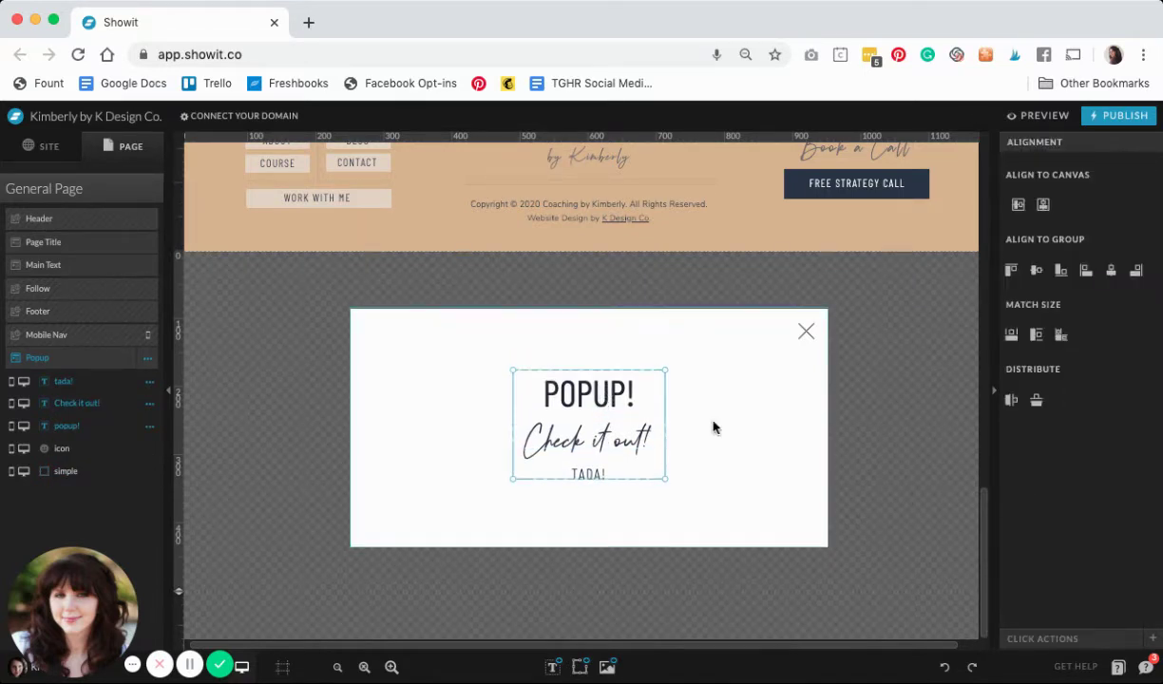
{"action": "left_click", "coordinate": [880, 462]}
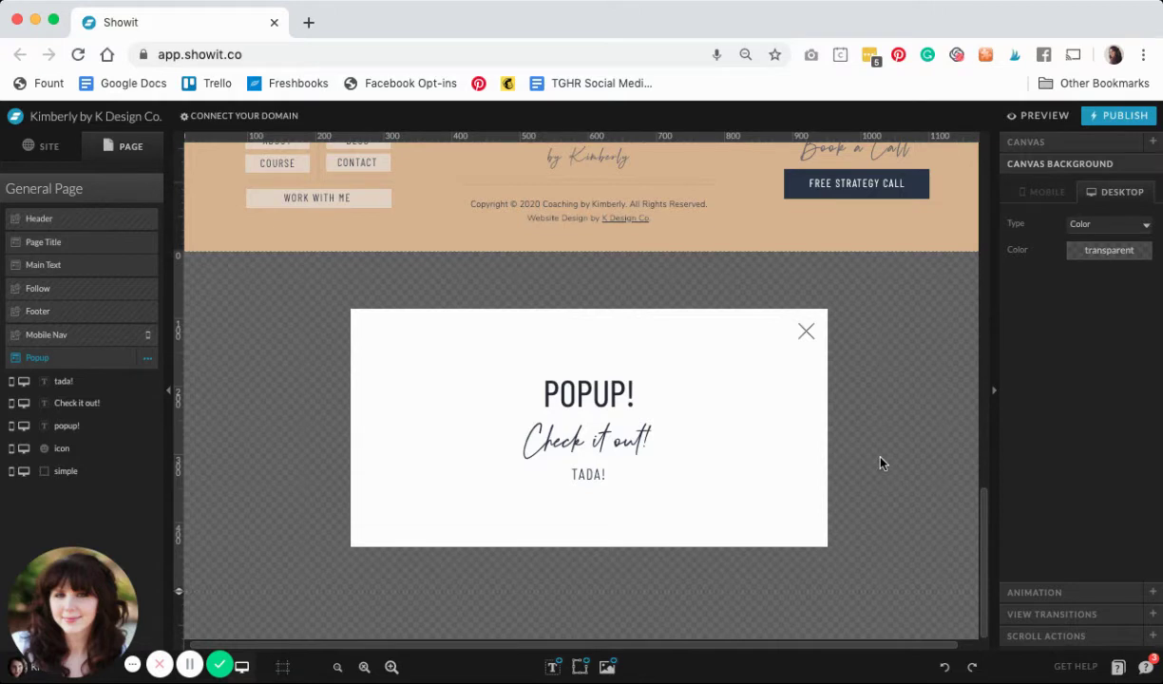
{"action": "scroll", "coordinate": [880, 463], "scroll_direction": "up", "scroll_amount": 2}
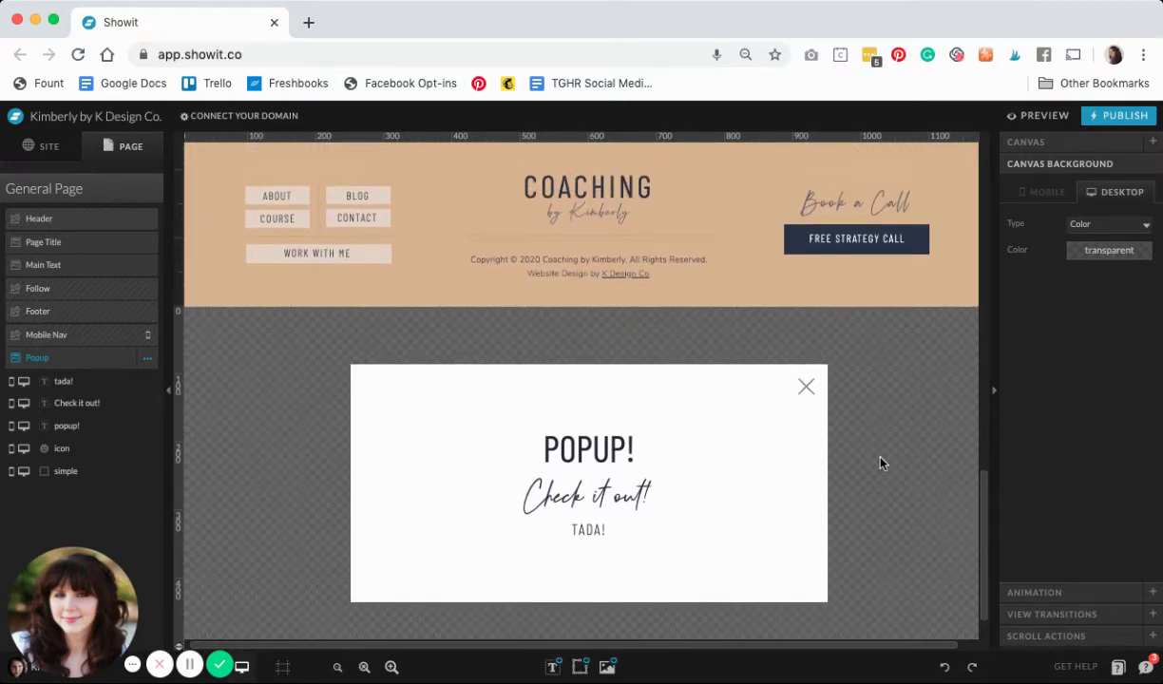
{"action": "scroll", "coordinate": [880, 462], "scroll_direction": "up", "scroll_amount": 1}
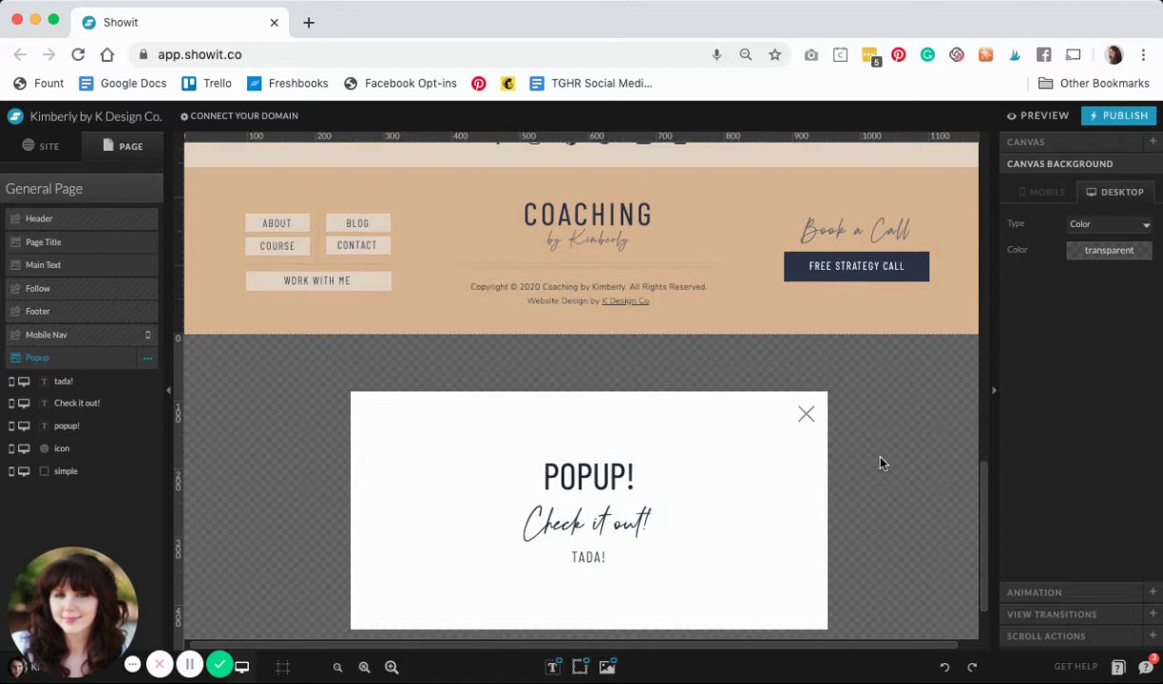
{"action": "scroll", "coordinate": [880, 463], "scroll_direction": "down", "scroll_amount": 3}
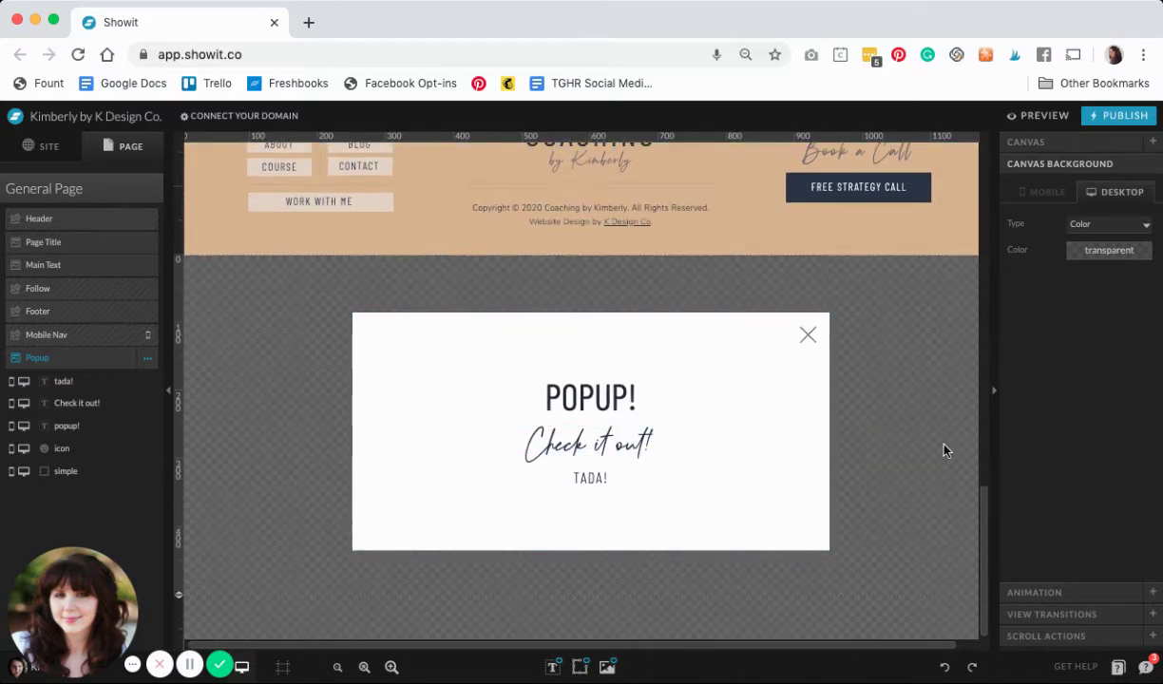
{"action": "scroll", "coordinate": [946, 451], "scroll_direction": "up", "scroll_amount": 4}
{"action": "scroll", "coordinate": [946, 450], "scroll_direction": "down", "scroll_amount": 3}
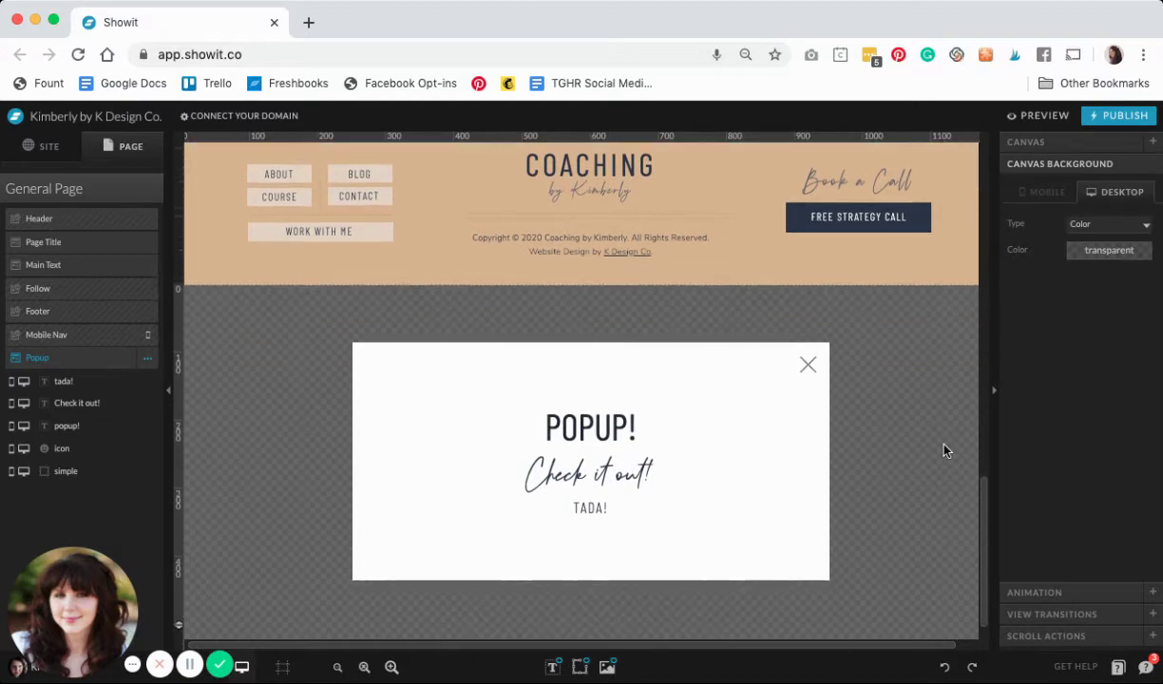
{"action": "scroll", "coordinate": [946, 451], "scroll_direction": "down", "scroll_amount": 1}
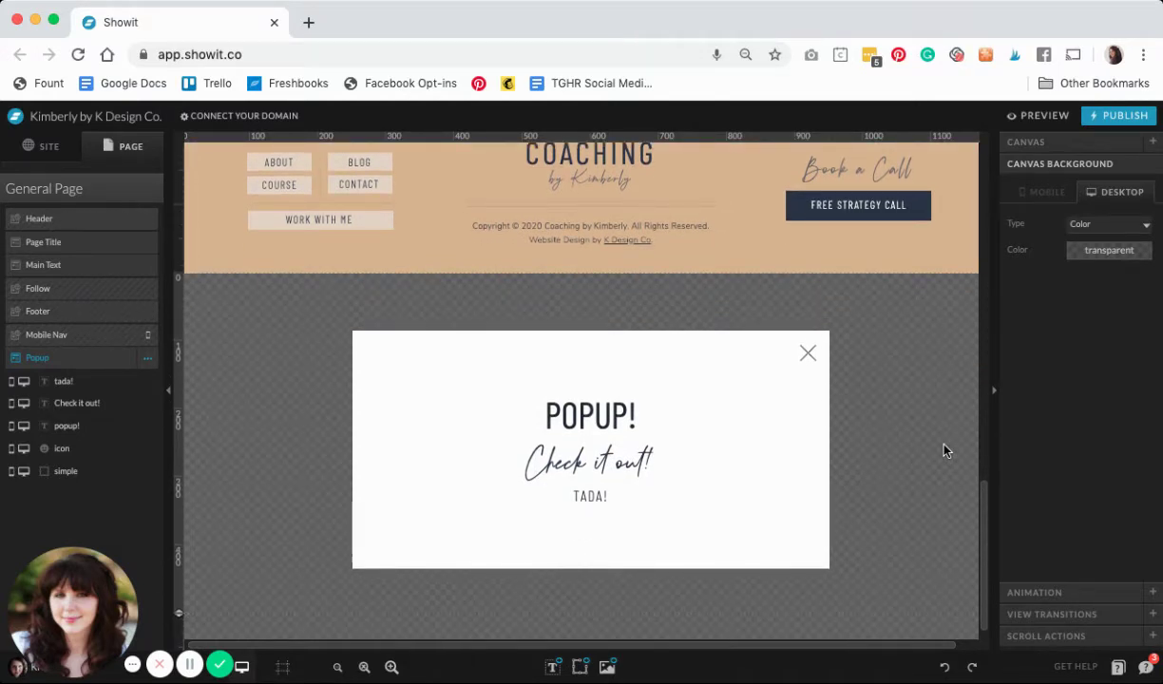
- Add a rectangle to the Main Text canvas and shrink it to a button about 247 × 63 px below the body text
{"action": "scroll", "coordinate": [945, 450], "scroll_direction": "up", "scroll_amount": 10}
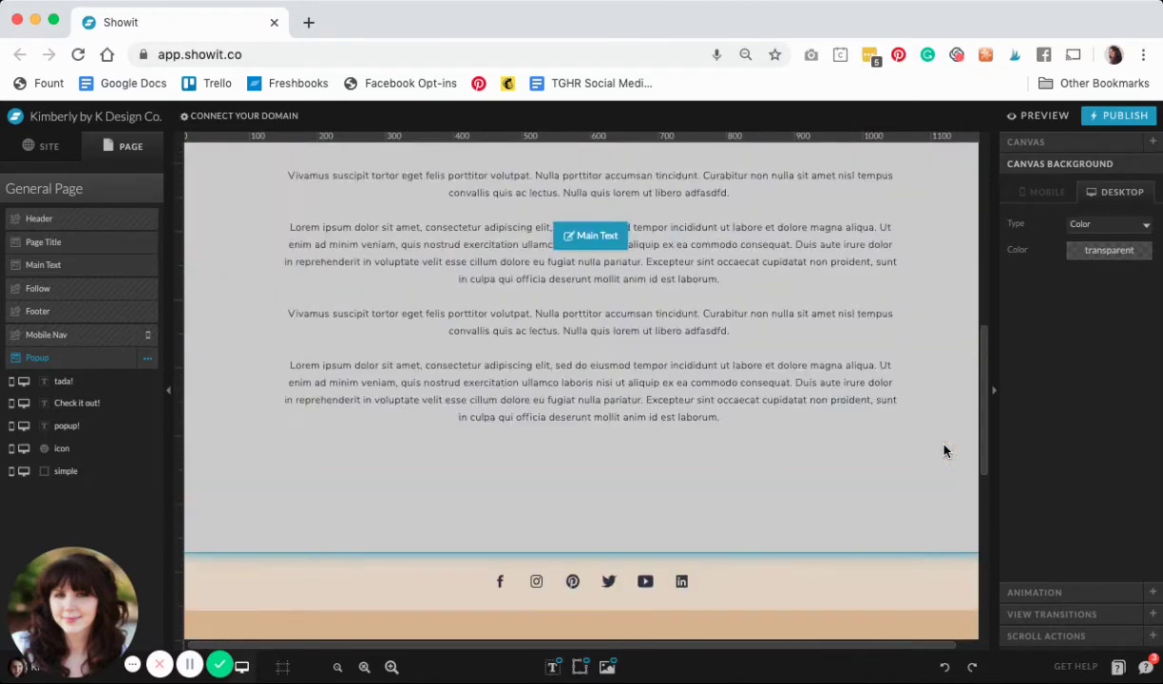
{"action": "scroll", "coordinate": [943, 450], "scroll_direction": "up", "scroll_amount": 5}
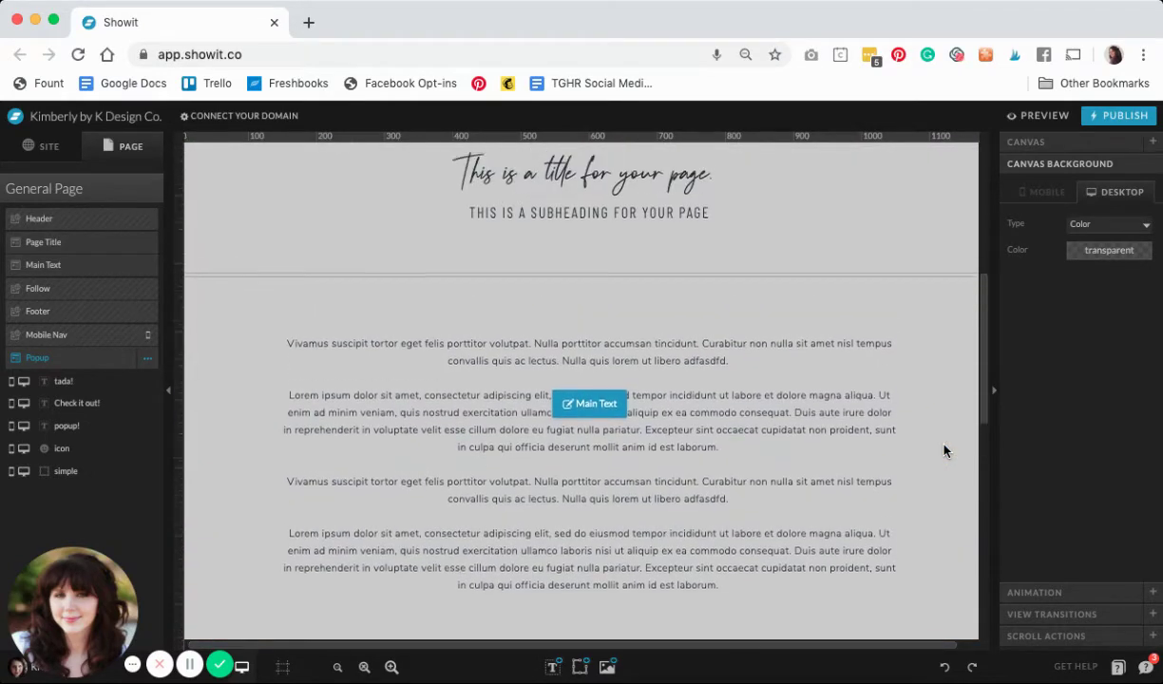
{"action": "scroll", "coordinate": [944, 451], "scroll_direction": "up", "scroll_amount": 2}
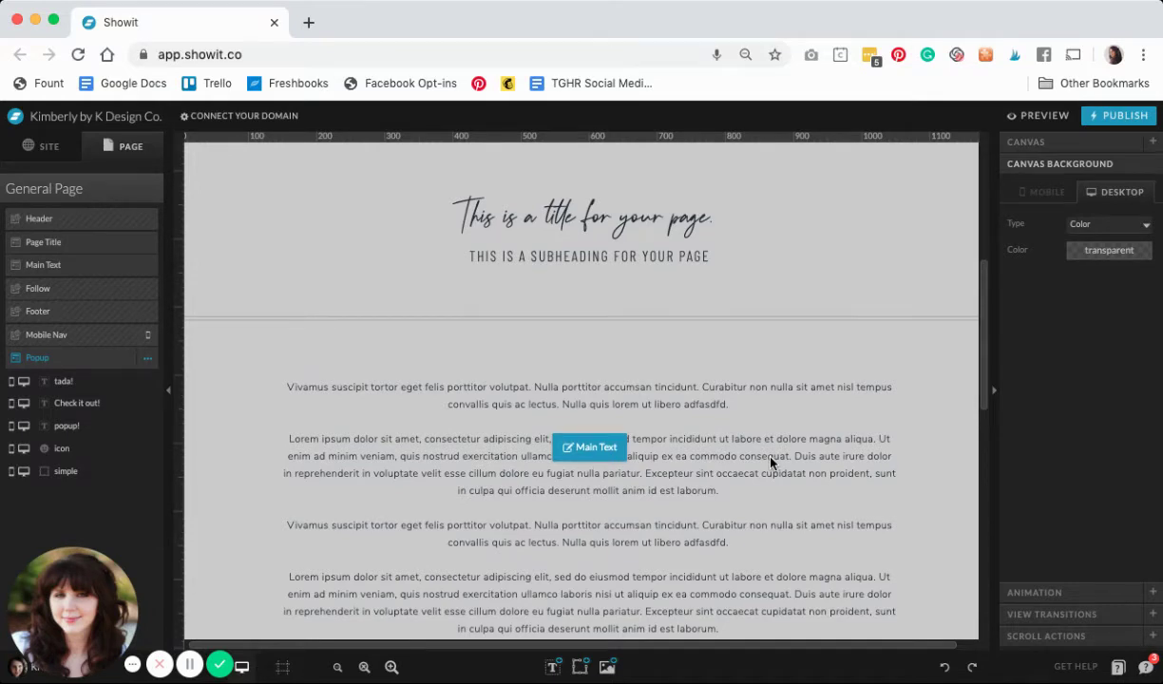
{"action": "scroll", "coordinate": [770, 463], "scroll_direction": "up", "scroll_amount": 4}
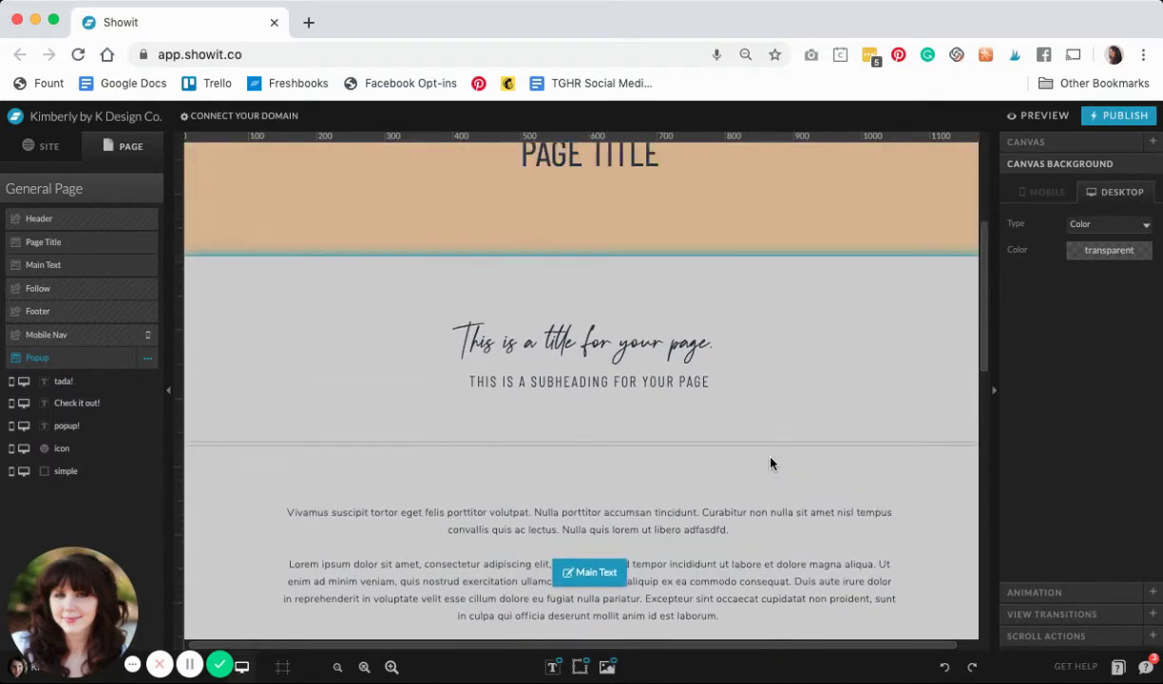
{"action": "scroll", "coordinate": [770, 462], "scroll_direction": "down", "scroll_amount": 3}
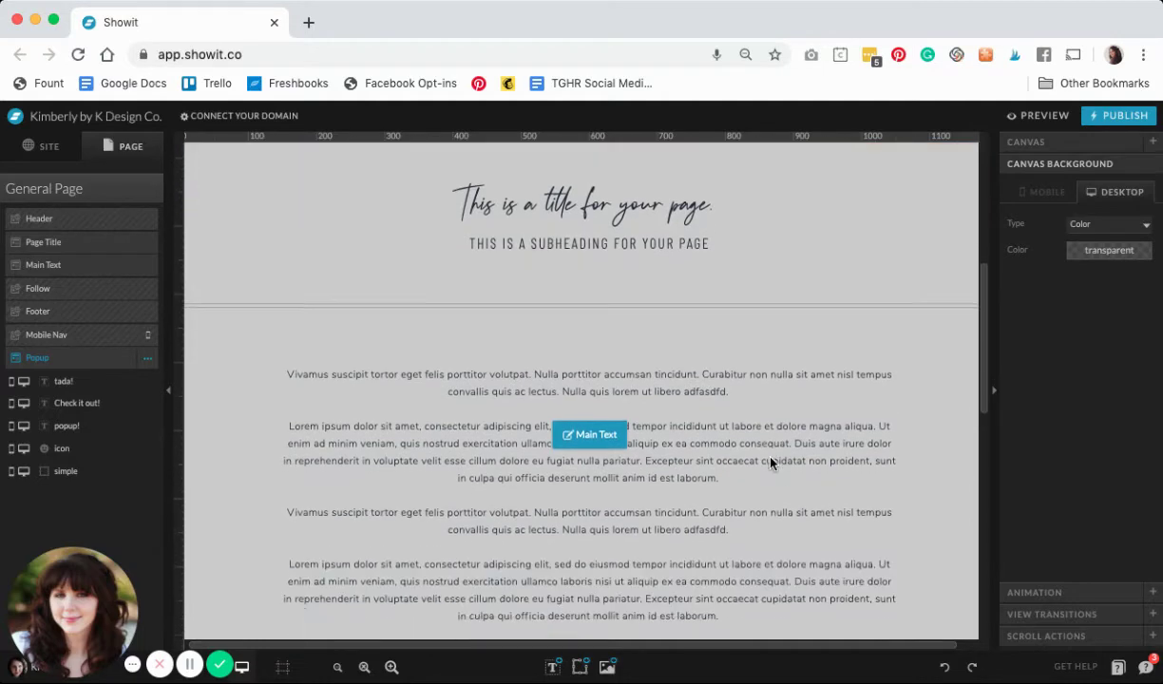
{"action": "scroll", "coordinate": [770, 463], "scroll_direction": "down", "scroll_amount": 5}
{"action": "scroll", "coordinate": [771, 463], "scroll_direction": "up", "scroll_amount": 2}
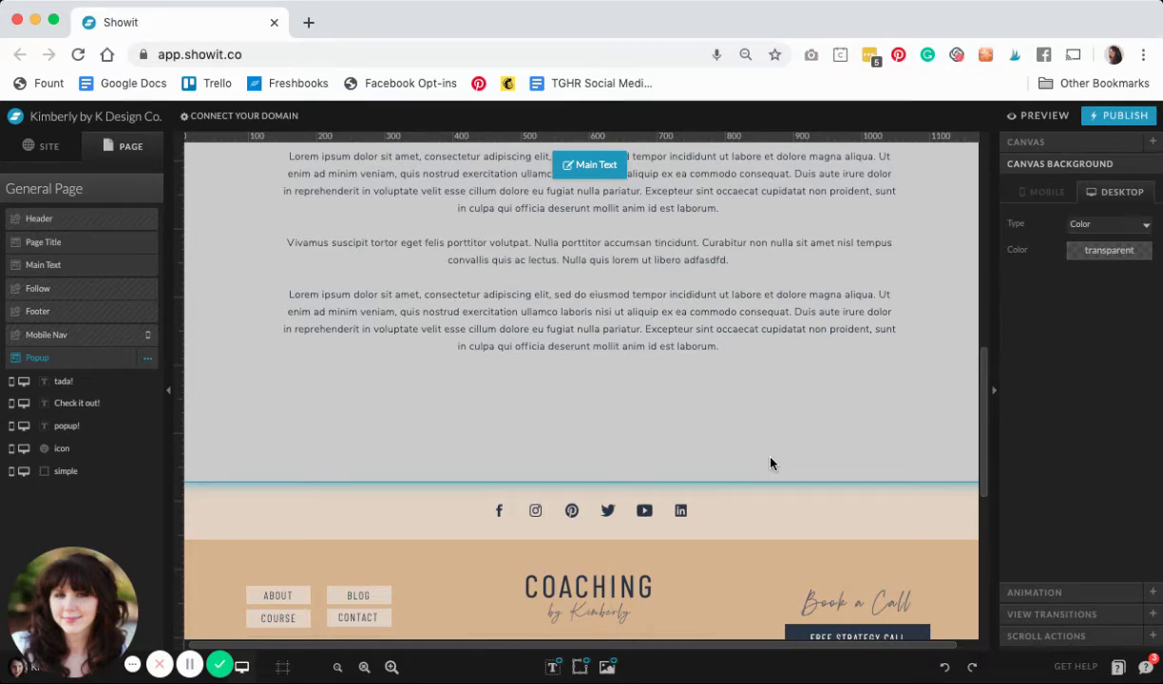
{"action": "left_click", "coordinate": [745, 448]}
{"action": "scroll", "coordinate": [745, 448], "scroll_direction": "up", "scroll_amount": 3}
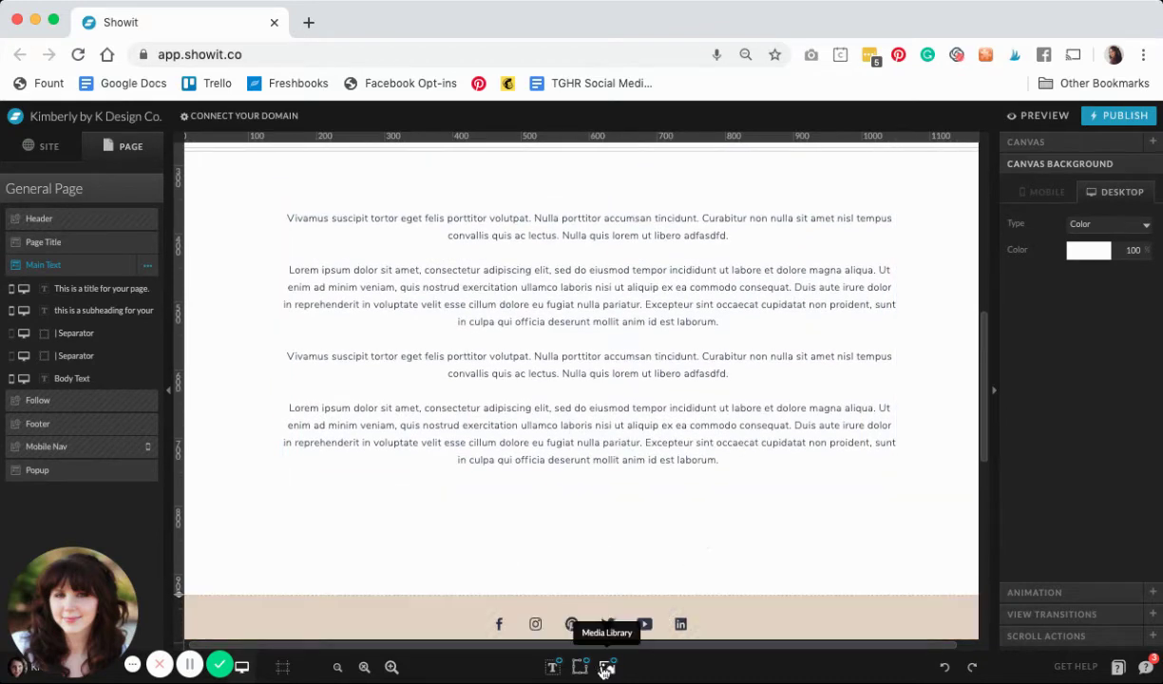
{"action": "mouse_move", "coordinate": [579, 667]}
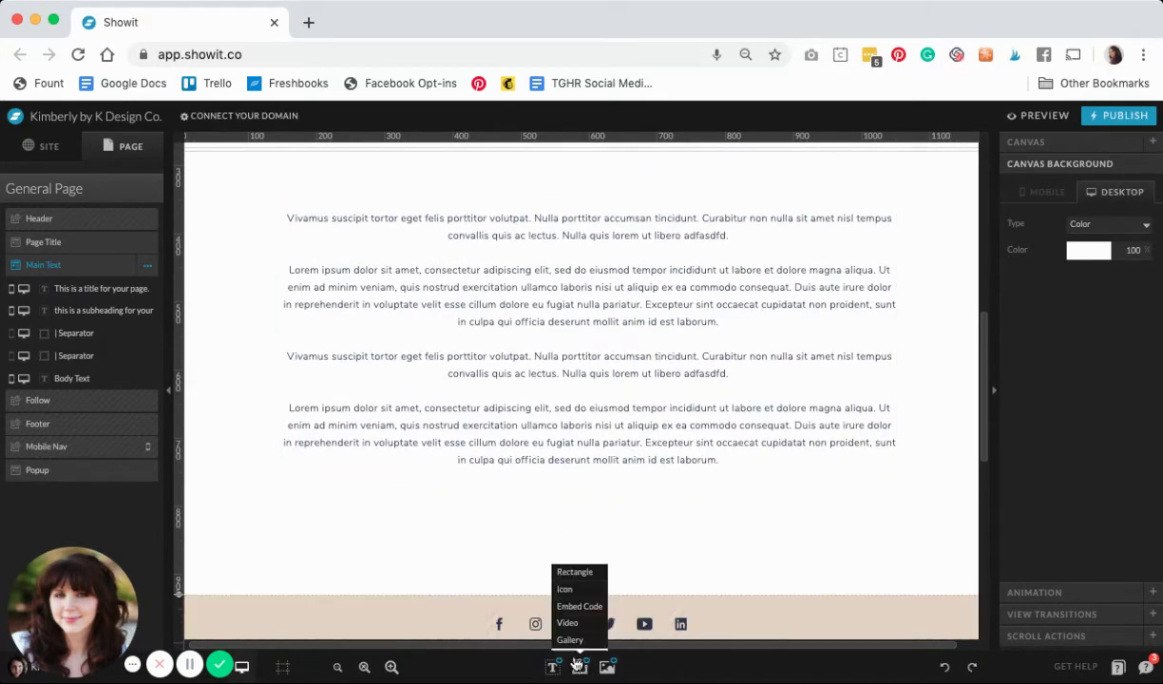
{"action": "left_click", "coordinate": [570, 571]}
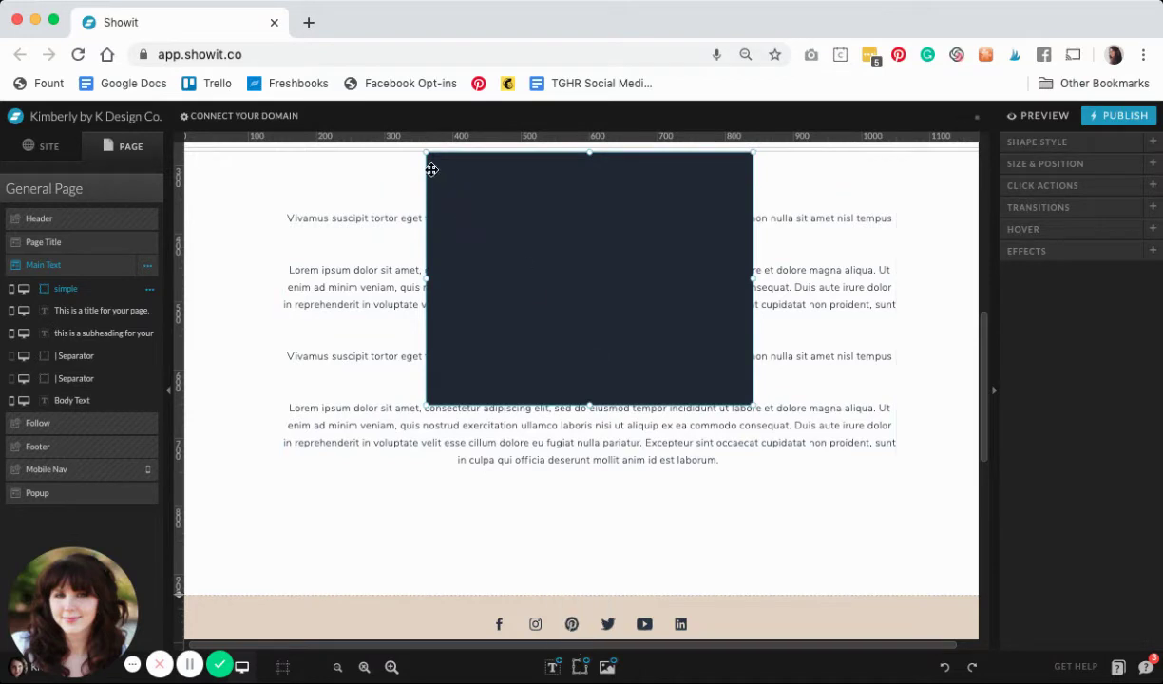
{"action": "left_click_drag", "start_coordinate": [426, 151], "coordinate": [587, 366]}
{"action": "left_click_drag", "start_coordinate": [671, 381], "coordinate": [587, 524]}
- Add a Subheading text reading "POPUP" and place it beside the dark rectangle
{"action": "mouse_move", "coordinate": [576, 667]}
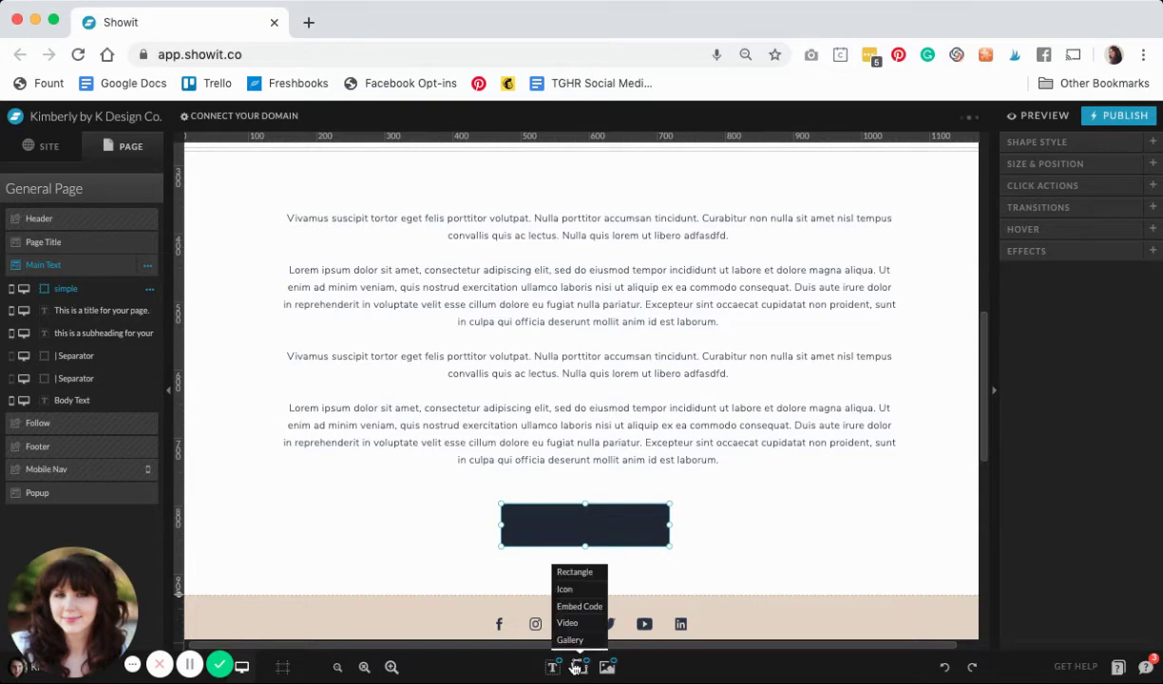
{"action": "left_click", "coordinate": [541, 622]}
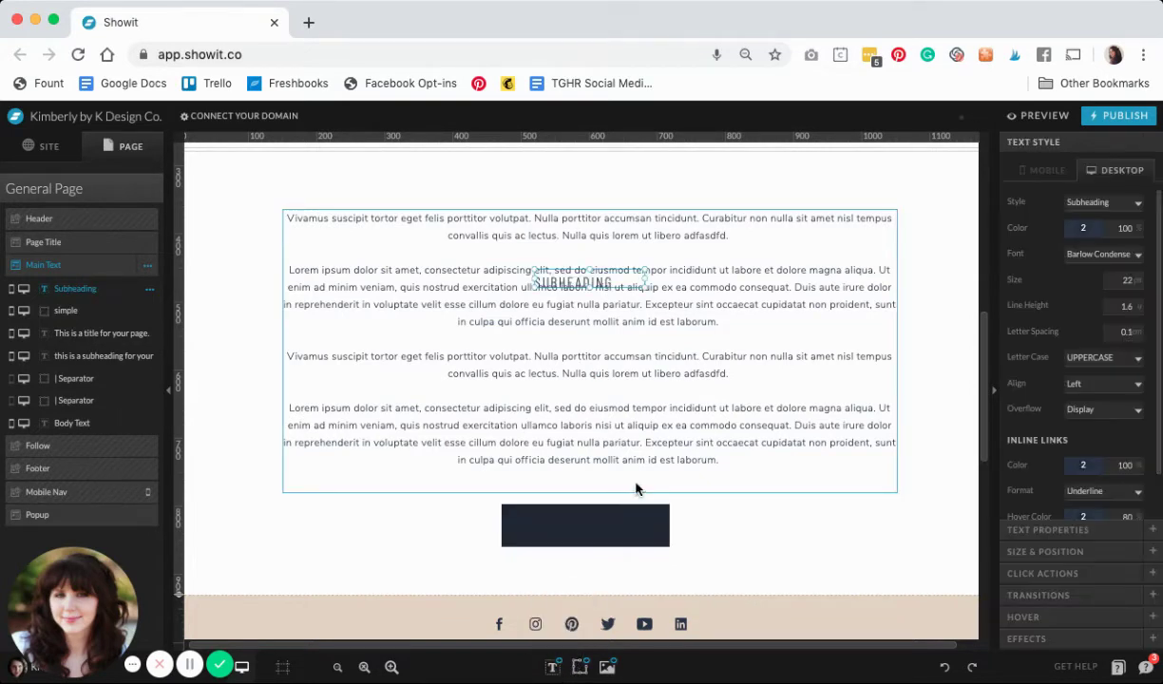
{"action": "left_click_drag", "start_coordinate": [577, 271], "coordinate": [744, 529]}
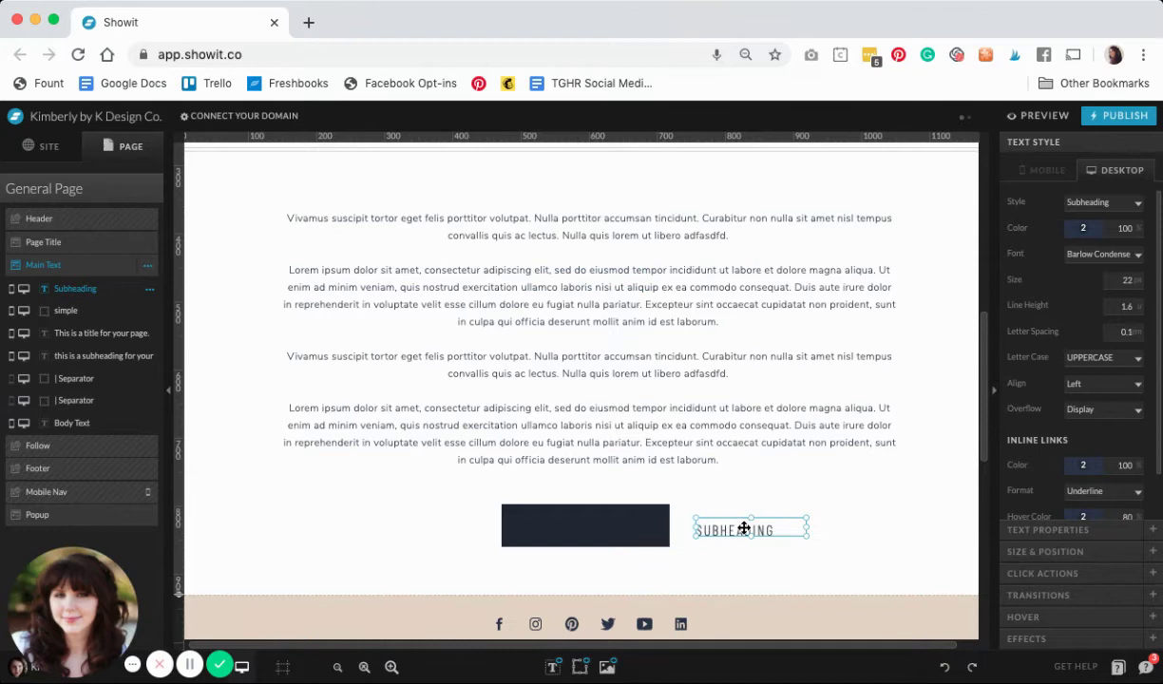
{"action": "double_click", "coordinate": [744, 530]}
{"action": "type", "text": "pop"}
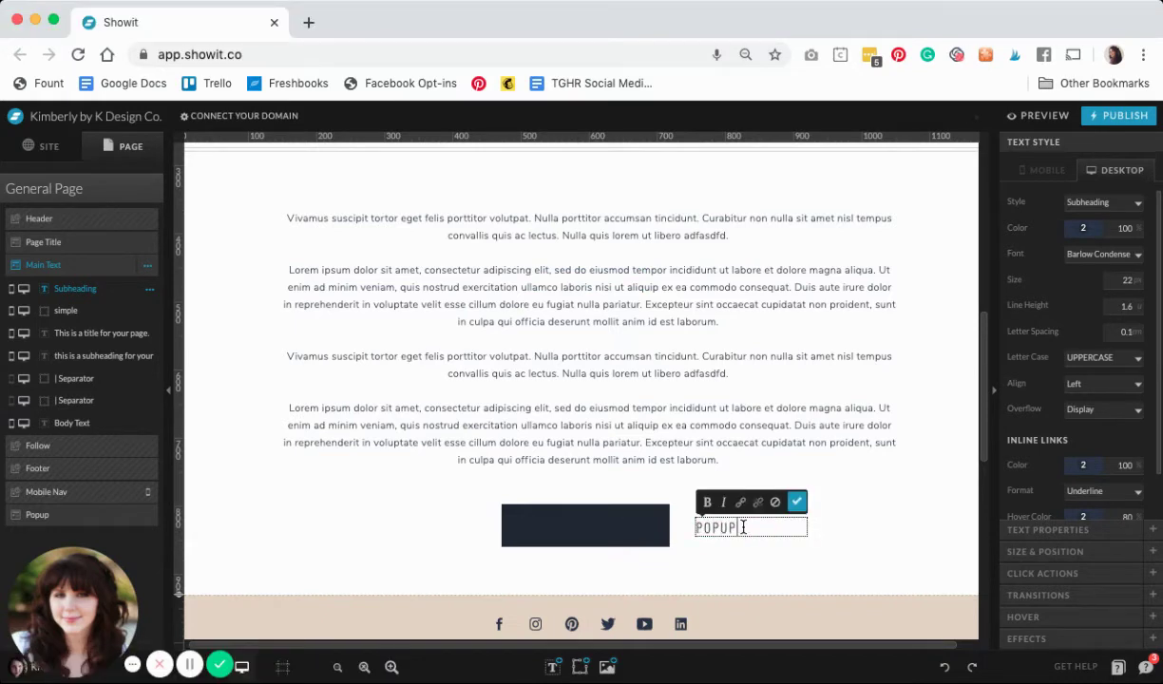
{"action": "left_click", "coordinate": [798, 502]}
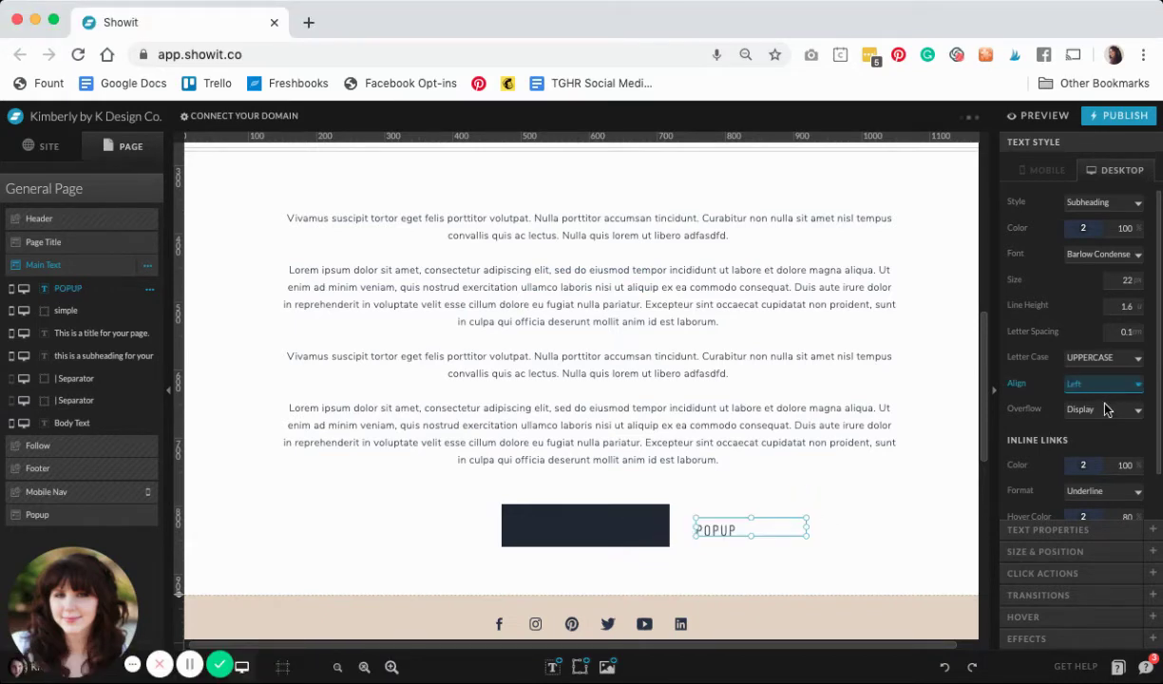
- Center the "POPUP" text within its box, color it white and move it onto the dark rectangle
{"action": "left_click", "coordinate": [1084, 228]}
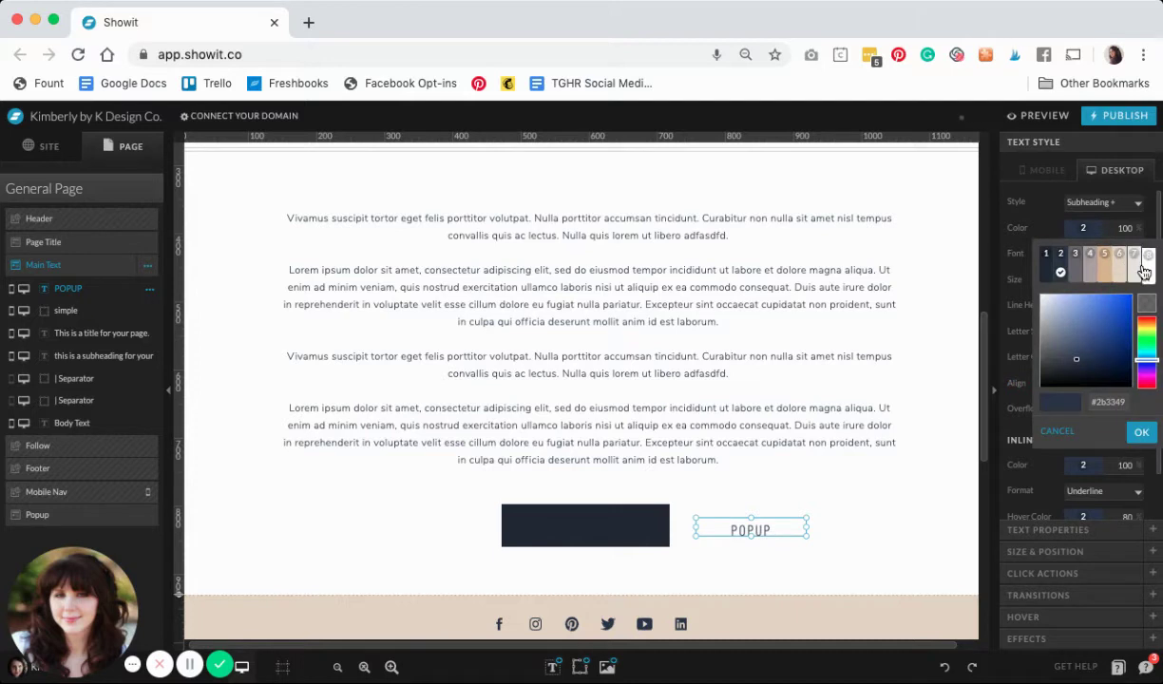
{"action": "left_click", "coordinate": [1097, 263]}
{"action": "left_click_drag", "start_coordinate": [768, 529], "coordinate": [602, 524]}
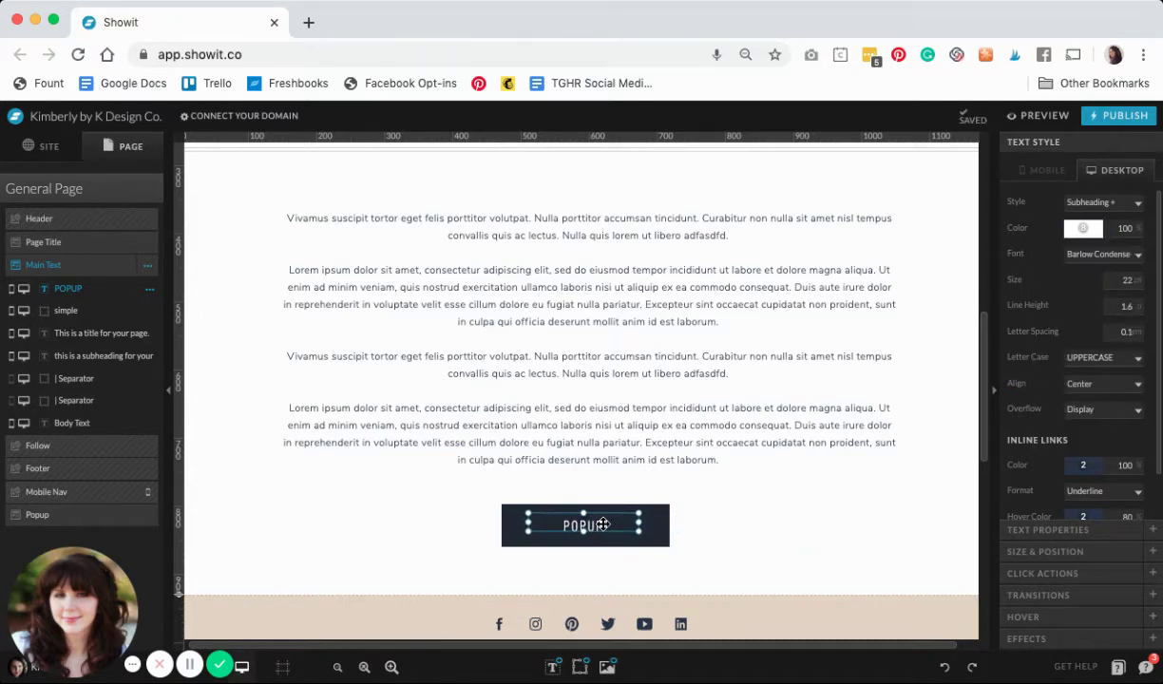
{"action": "left_click", "coordinate": [720, 525]}
- Align the "POPUP" text with the center of the button rectangle
{"action": "scroll", "coordinate": [722, 526], "scroll_direction": "down", "scroll_amount": 3}
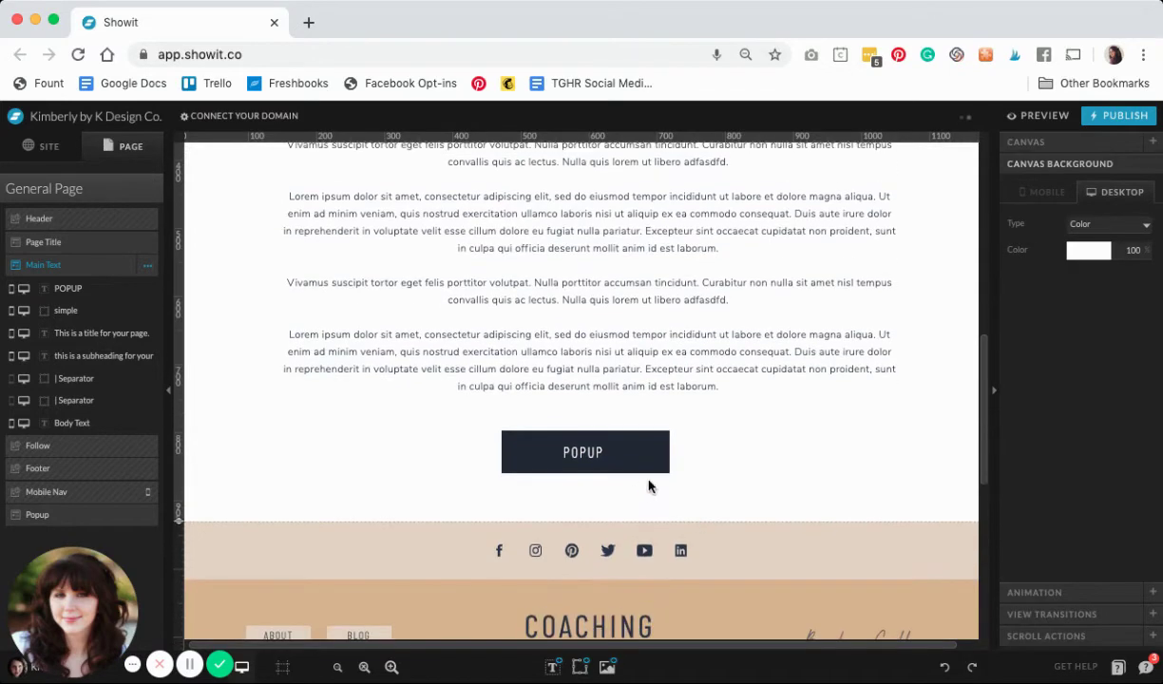
{"action": "left_click", "coordinate": [653, 470]}
{"action": "left_click", "coordinate": [1111, 270]}
{"action": "left_click", "coordinate": [805, 414]}
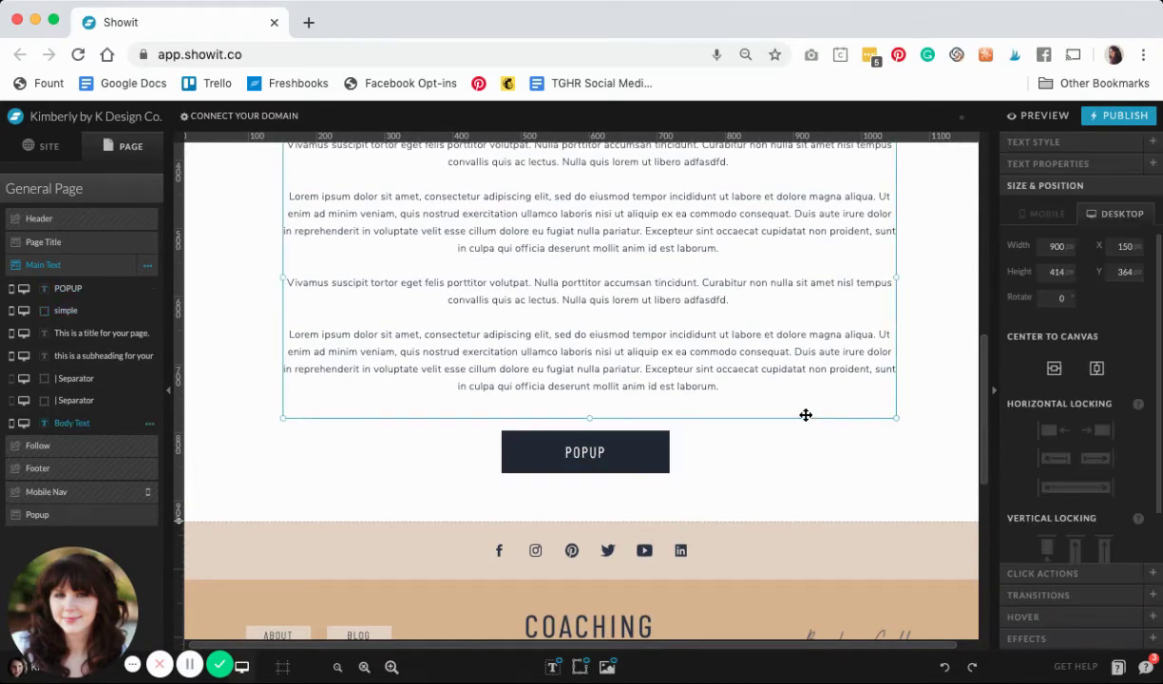
{"action": "left_click", "coordinate": [758, 483]}
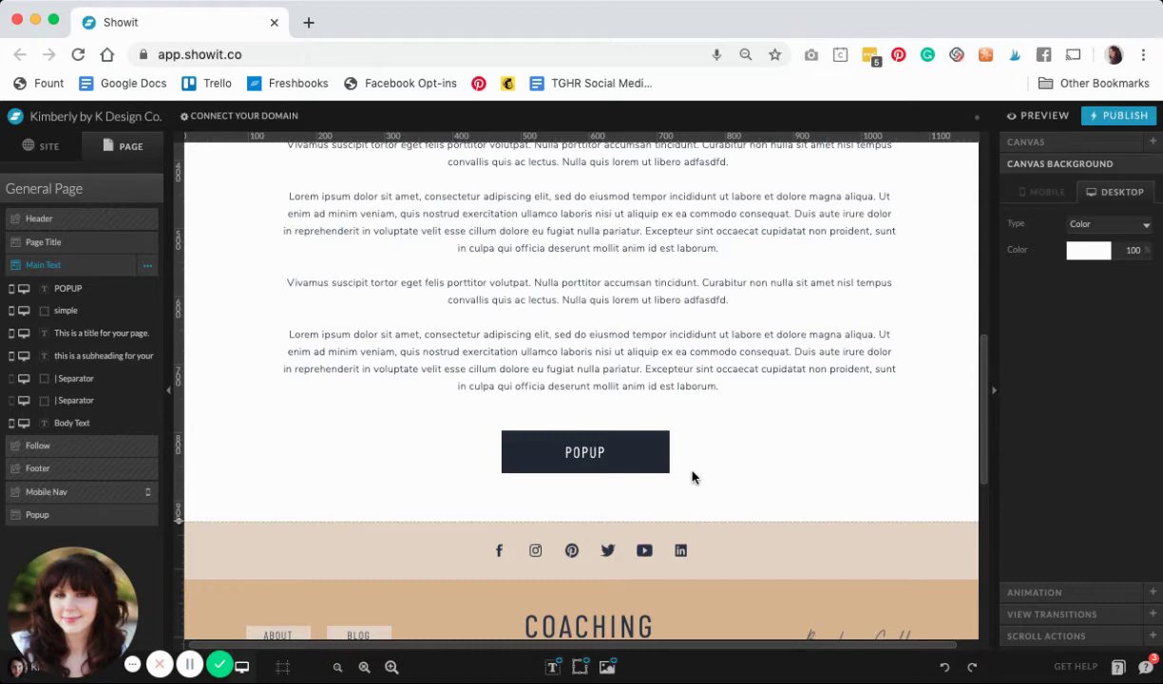
- Give the button rectangle a Show Canvas click action that targets the Popup canvas
{"action": "scroll", "coordinate": [691, 473], "scroll_direction": "down", "scroll_amount": 1}
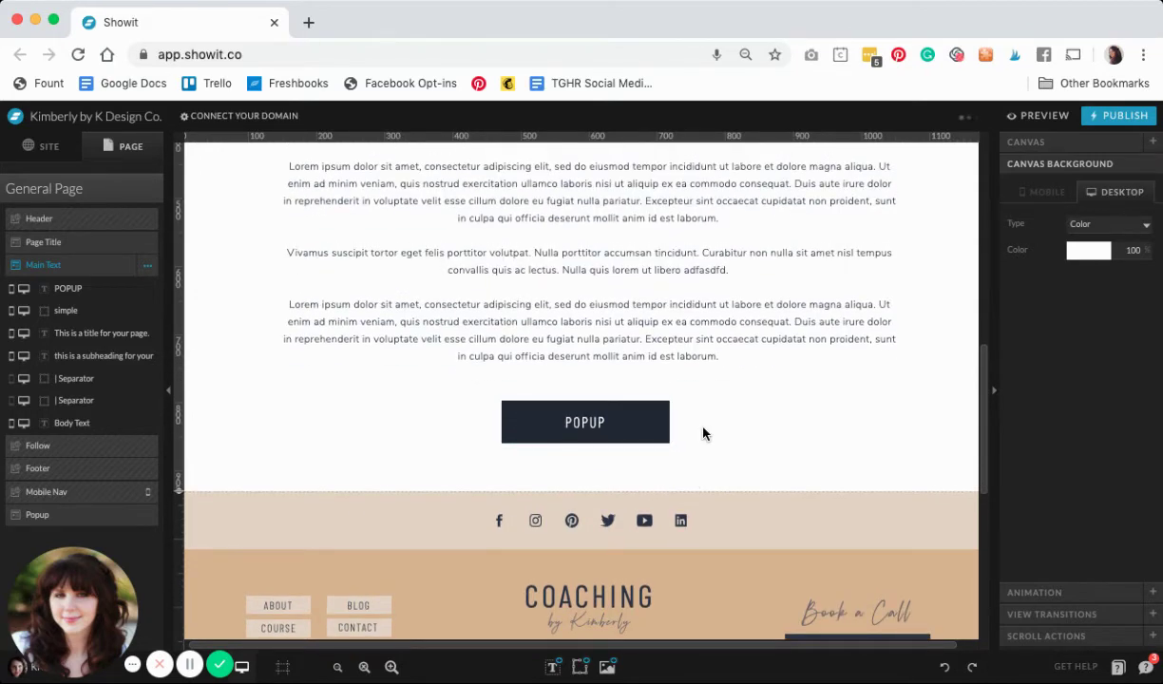
{"action": "left_click", "coordinate": [665, 433]}
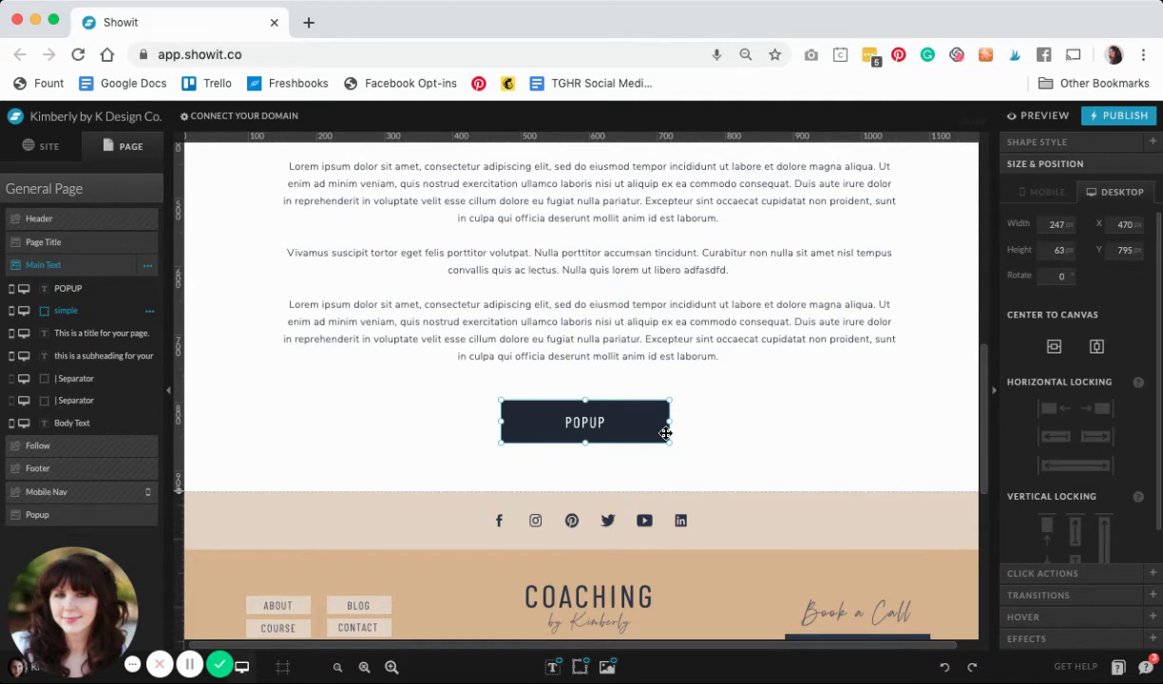
{"action": "left_click", "coordinate": [1040, 575]}
{"action": "left_click", "coordinate": [1072, 314]}
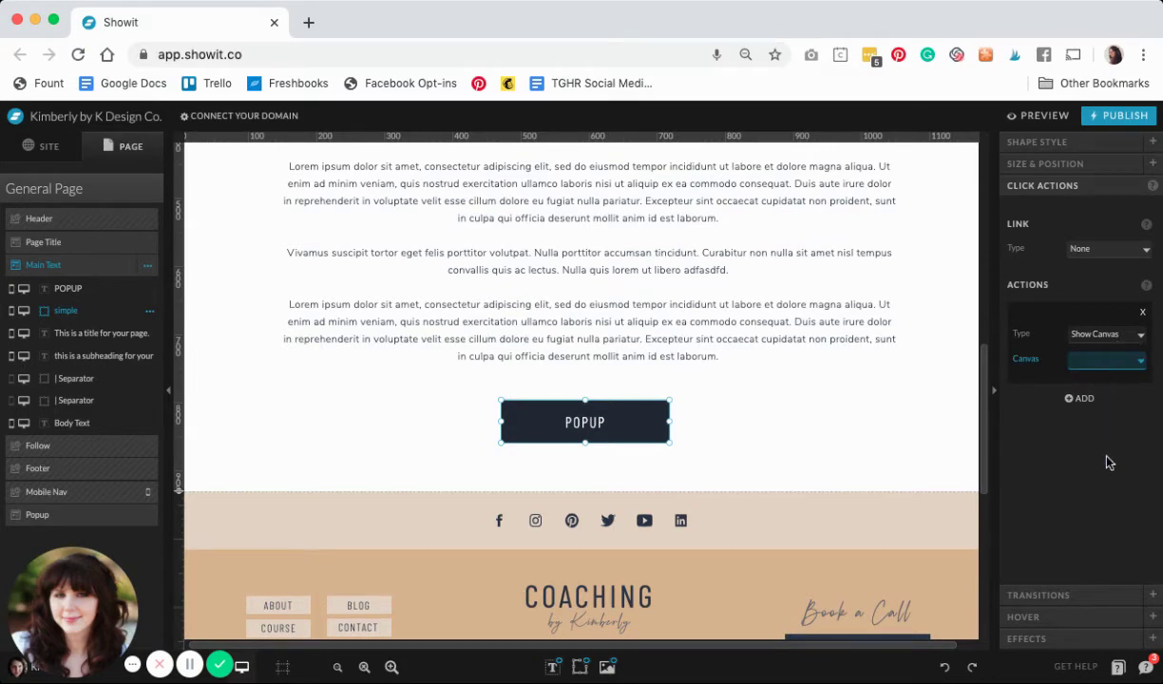
{"action": "key", "text": "p"}
{"action": "left_click", "coordinate": [823, 431]}
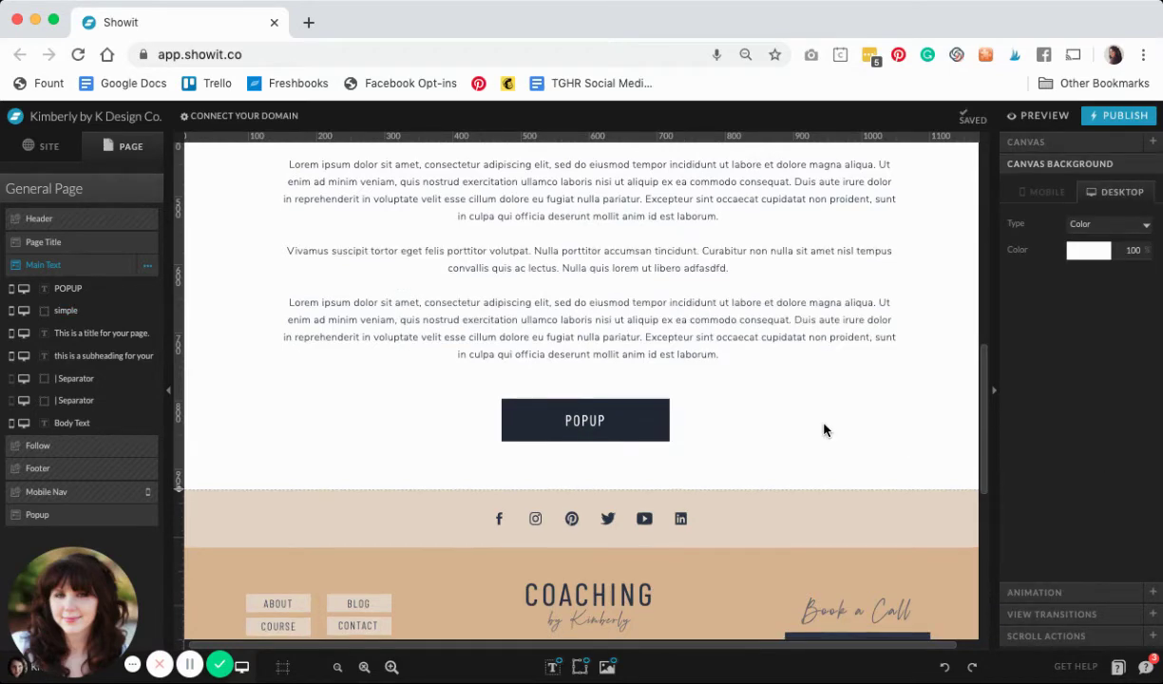
{"action": "scroll", "coordinate": [824, 430], "scroll_direction": "down", "scroll_amount": 3}
{"action": "scroll", "coordinate": [824, 430], "scroll_direction": "down", "scroll_amount": 10}
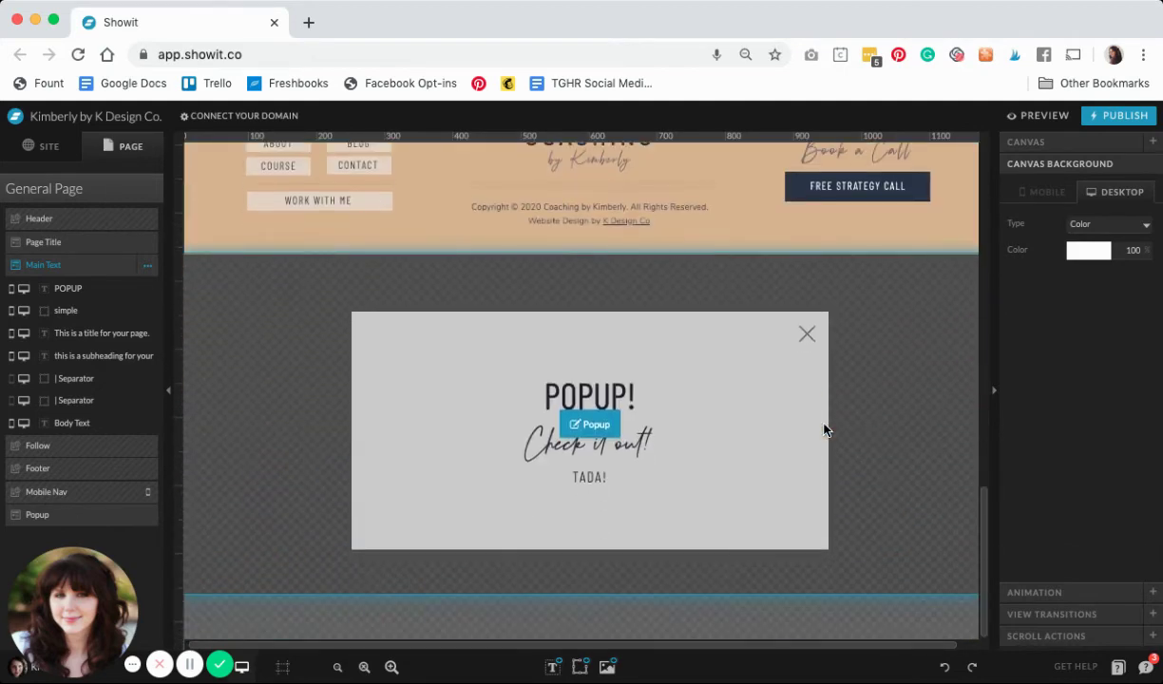
{"action": "scroll", "coordinate": [824, 431], "scroll_direction": "up", "scroll_amount": 2}
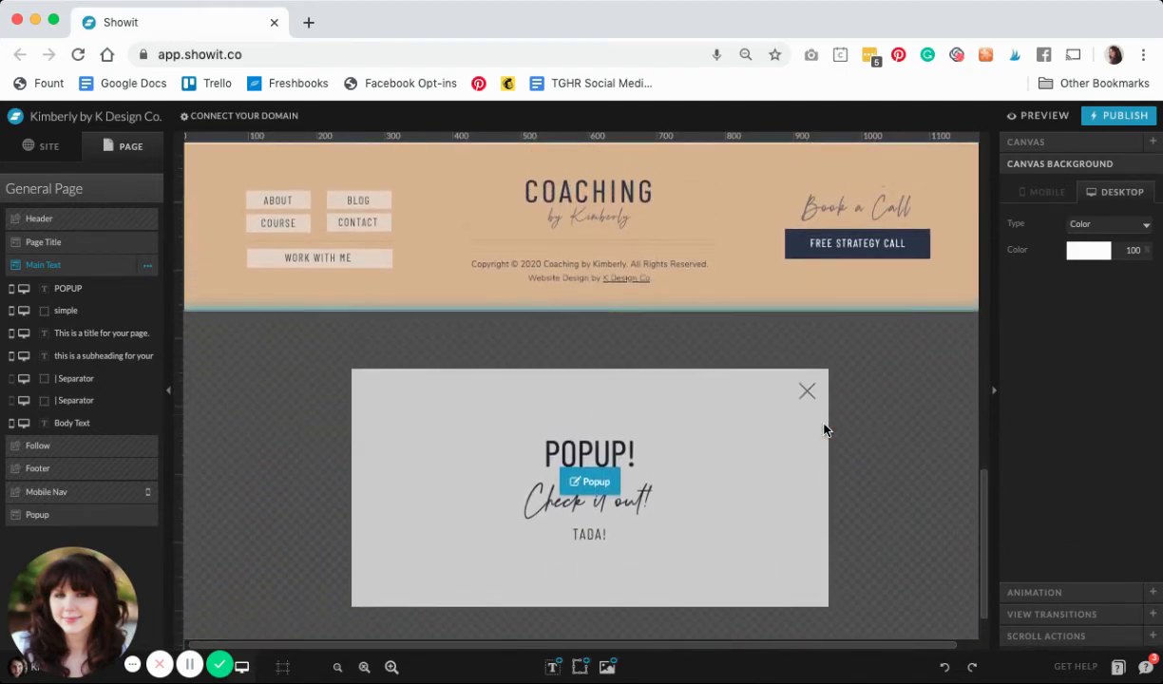
{"action": "scroll", "coordinate": [824, 430], "scroll_direction": "up", "scroll_amount": 1}
{"action": "scroll", "coordinate": [823, 399], "scroll_direction": "up", "scroll_amount": 5}
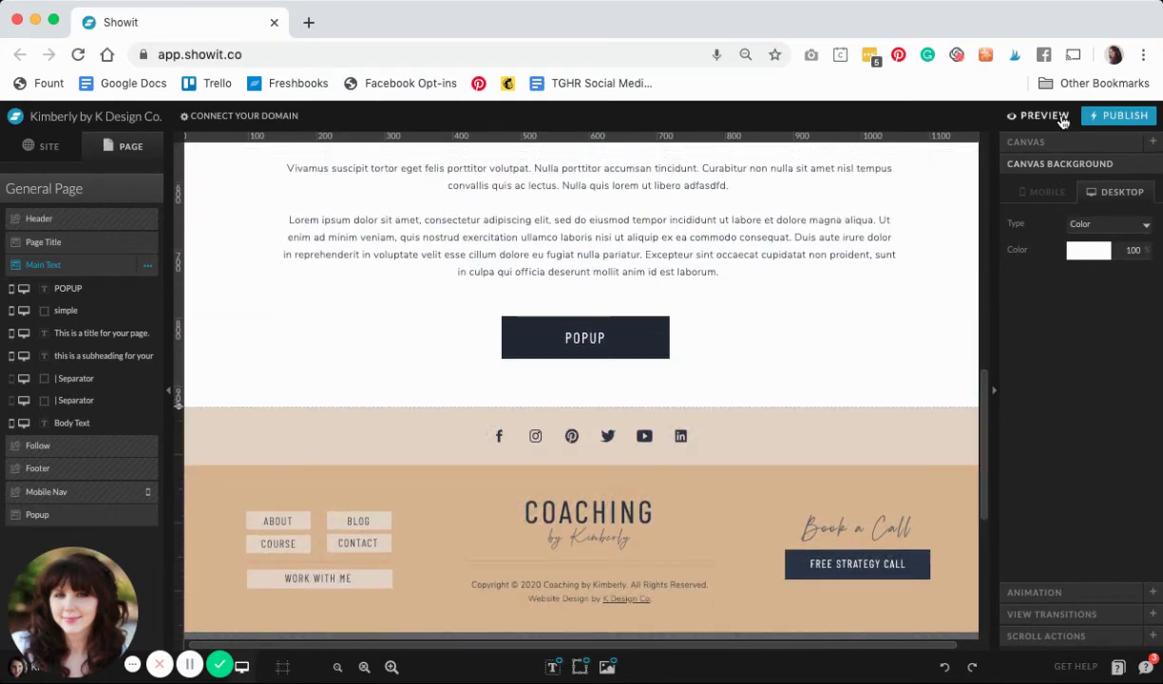
- Preview the General Page and test the POPUP button below the body text
{"action": "left_click", "coordinate": [1044, 116]}
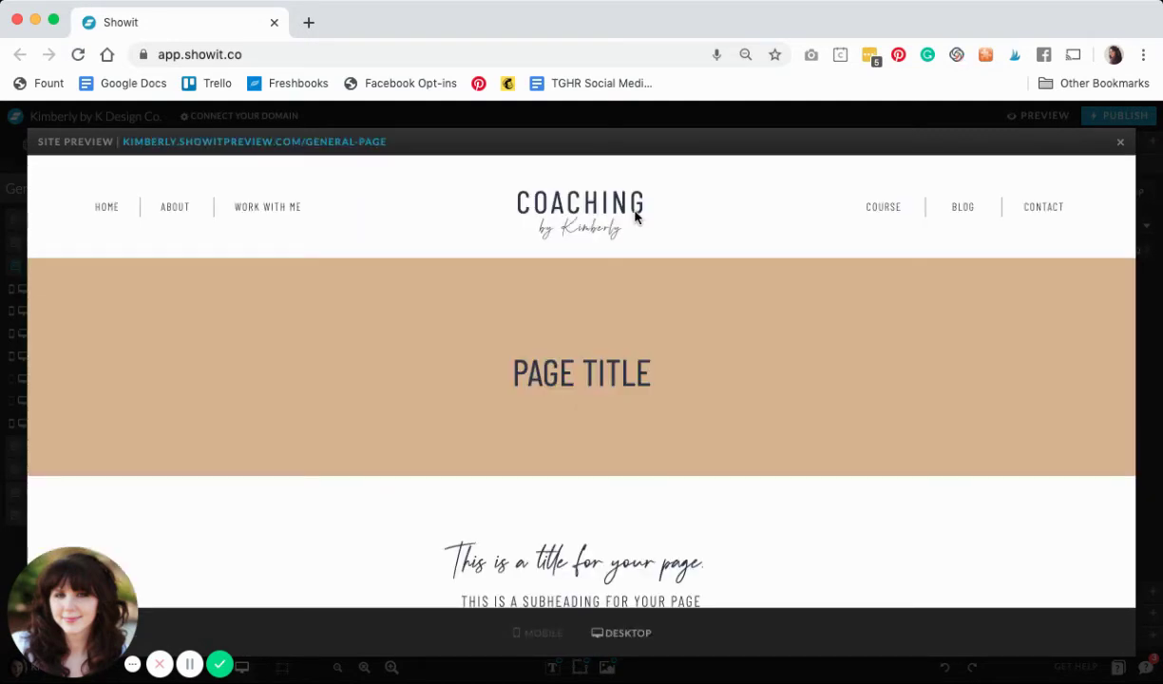
{"action": "scroll", "coordinate": [635, 217], "scroll_direction": "down", "scroll_amount": 5}
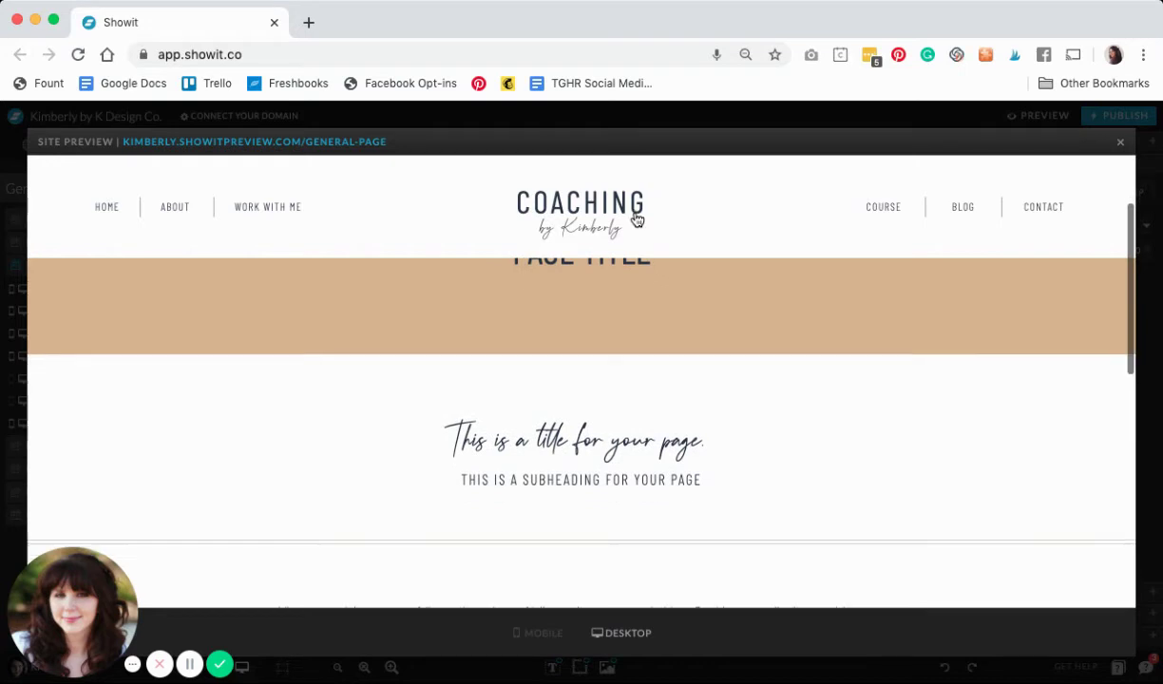
{"action": "scroll", "coordinate": [637, 221], "scroll_direction": "down", "scroll_amount": 5}
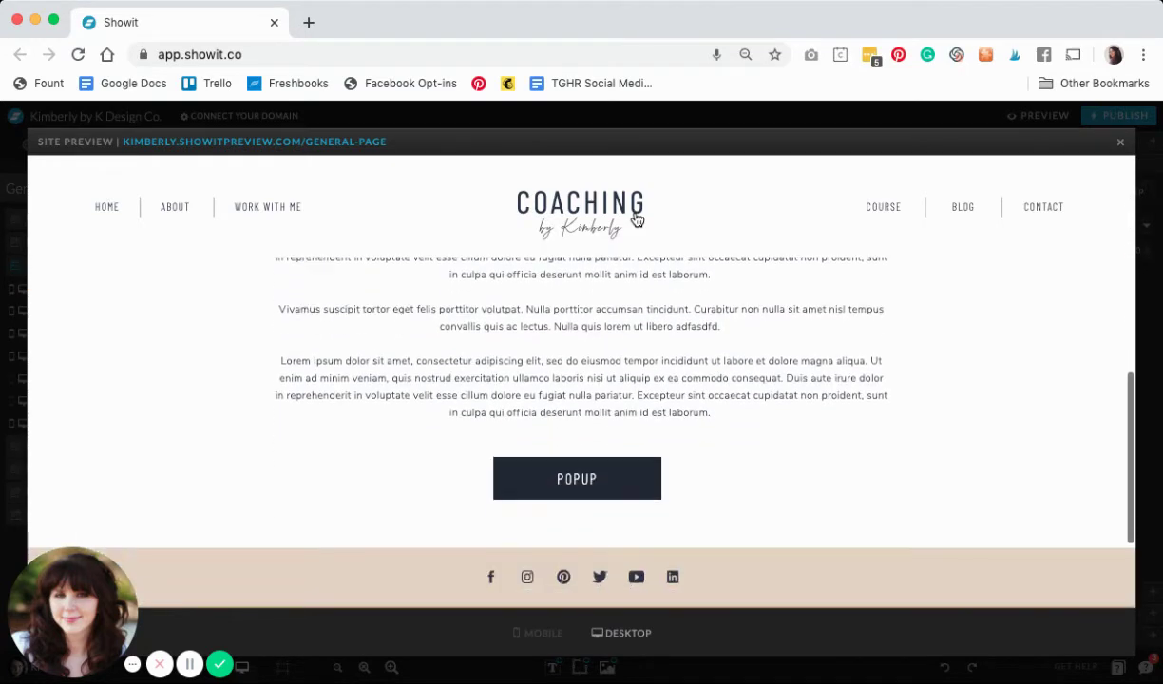
{"action": "left_click", "coordinate": [656, 419]}
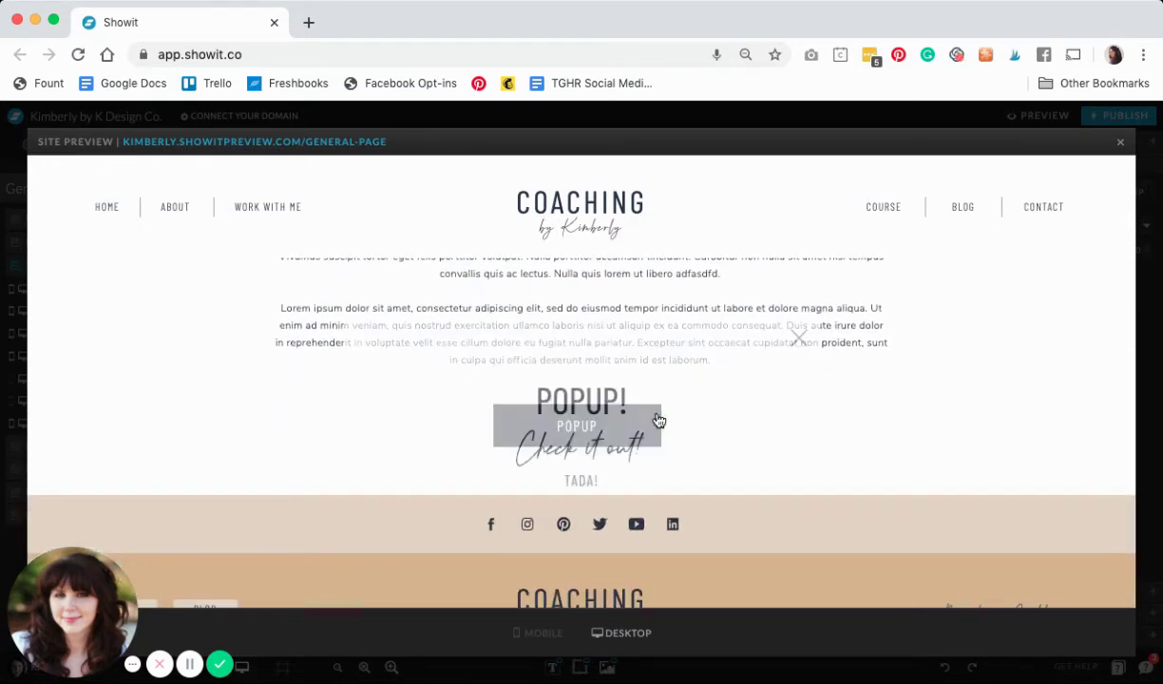
- Examine how the open pop-up overlaps the body text, social bar and footer along the page, and close the pop-up and the preview
{"action": "scroll", "coordinate": [670, 361], "scroll_direction": "up", "scroll_amount": 3}
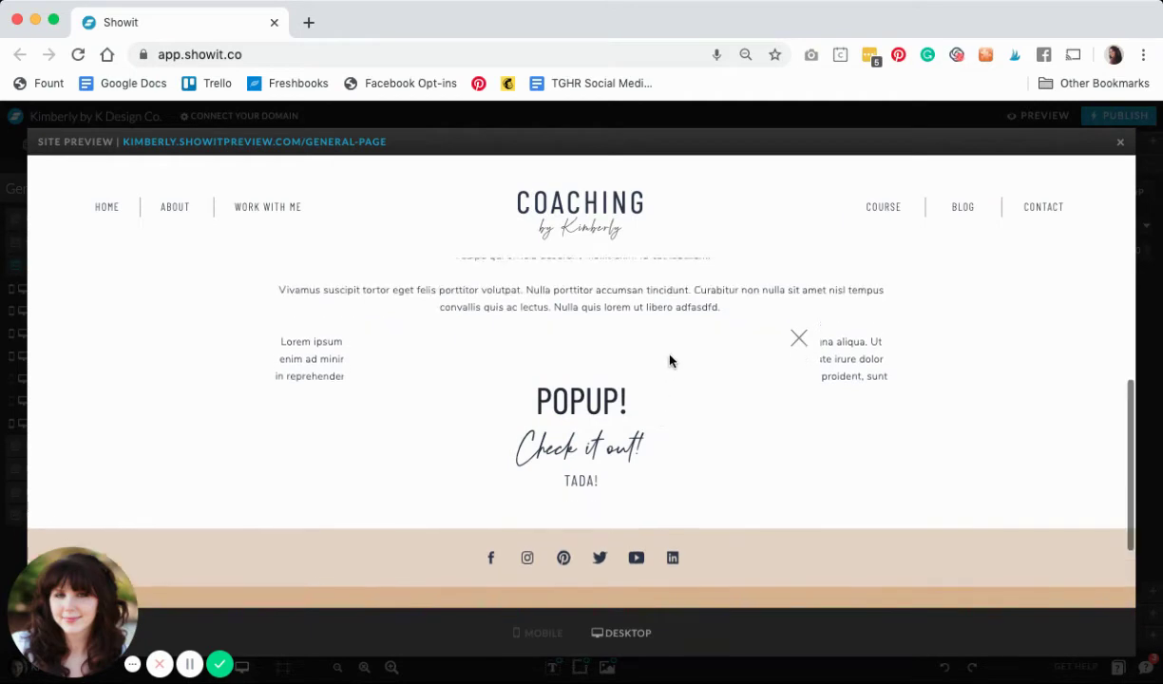
{"action": "scroll", "coordinate": [669, 362], "scroll_direction": "down", "scroll_amount": 4}
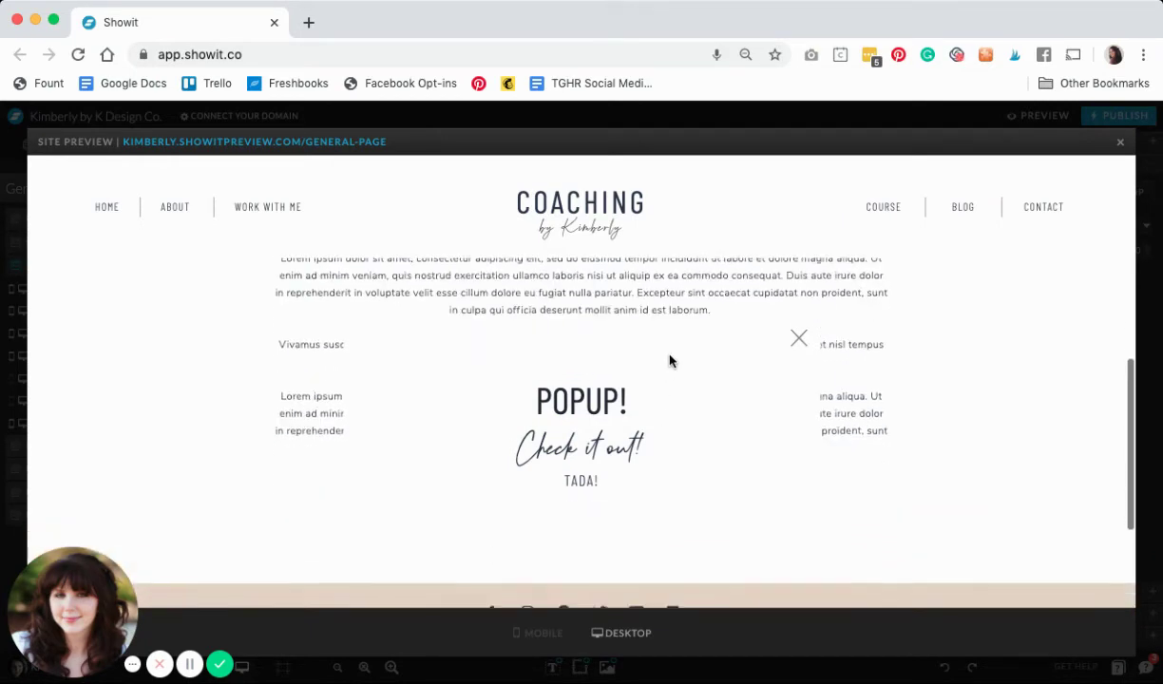
{"action": "scroll", "coordinate": [670, 361], "scroll_direction": "down", "scroll_amount": 2}
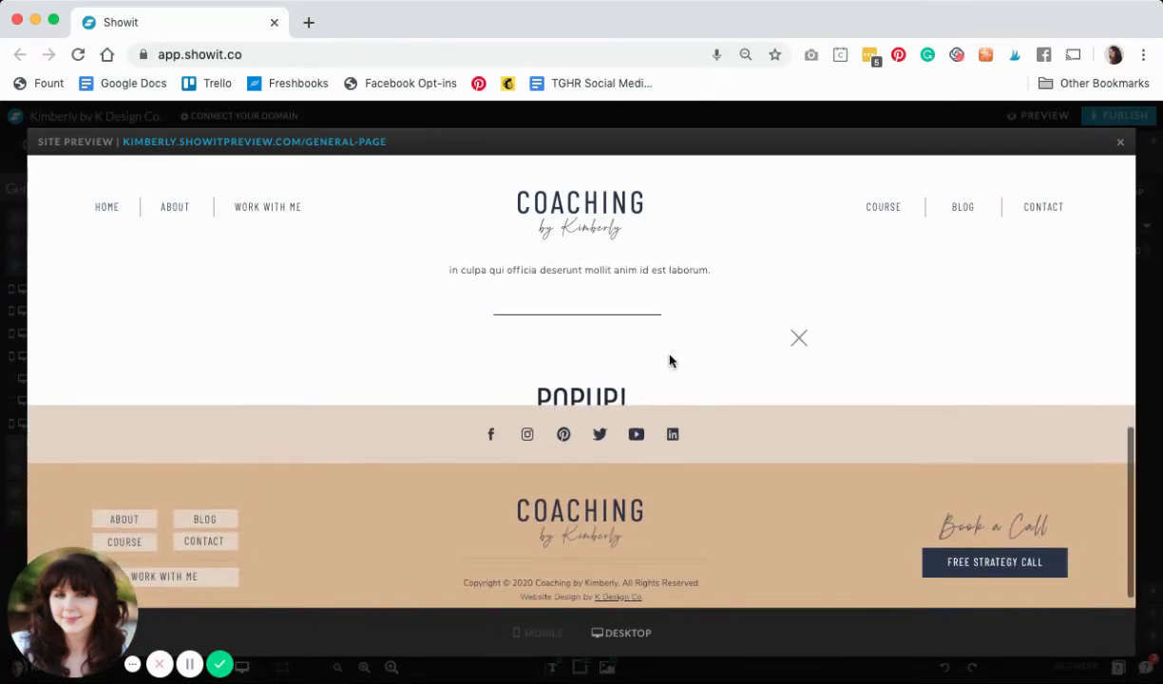
{"action": "scroll", "coordinate": [670, 361], "scroll_direction": "up", "scroll_amount": 4}
{"action": "scroll", "coordinate": [670, 361], "scroll_direction": "down", "scroll_amount": 3}
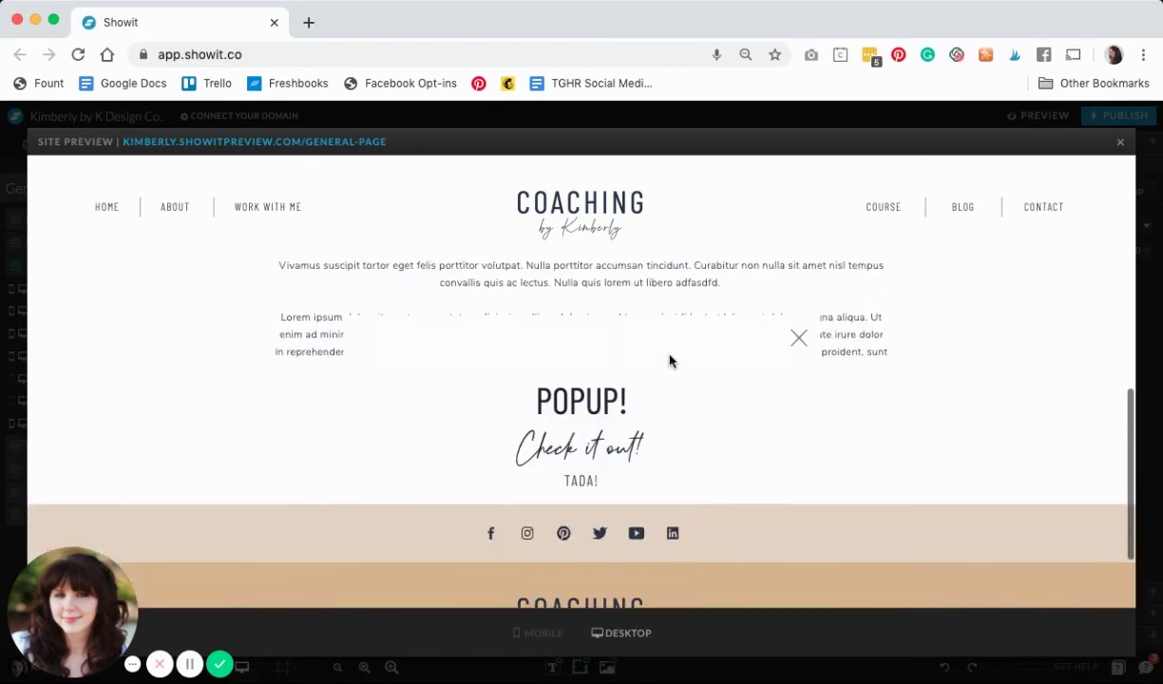
{"action": "scroll", "coordinate": [670, 361], "scroll_direction": "up", "scroll_amount": 4}
{"action": "scroll", "coordinate": [670, 361], "scroll_direction": "up", "scroll_amount": 1}
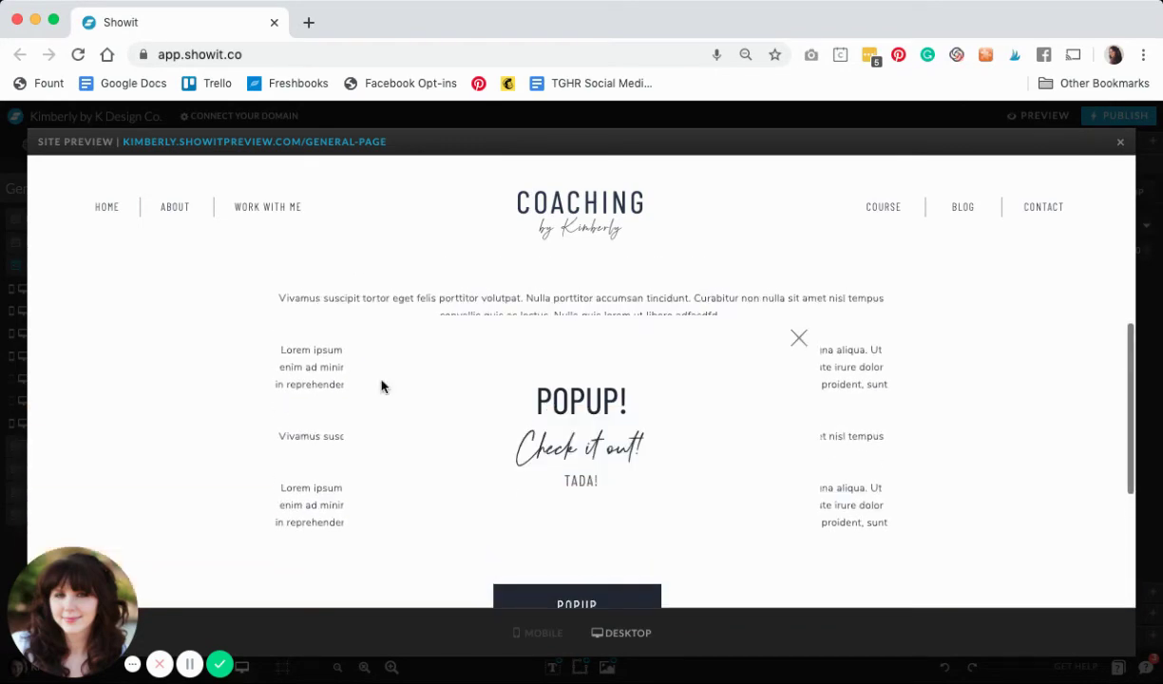
{"action": "scroll", "coordinate": [901, 407], "scroll_direction": "down", "scroll_amount": 2}
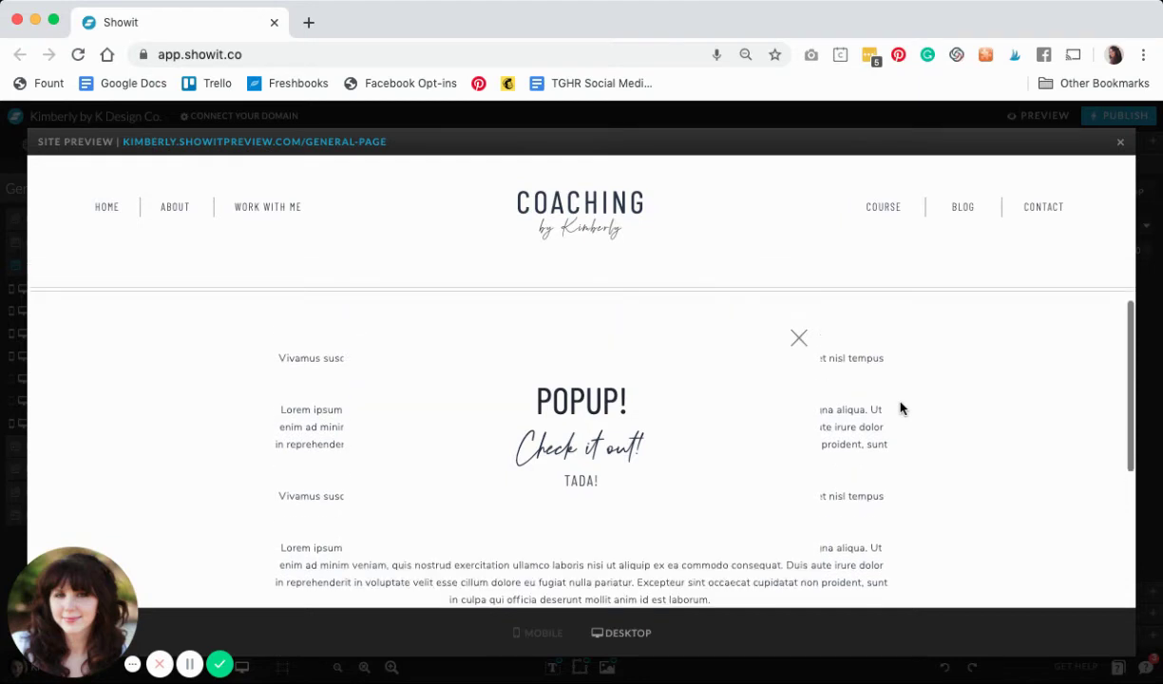
{"action": "scroll", "coordinate": [901, 408], "scroll_direction": "up", "scroll_amount": 2}
{"action": "scroll", "coordinate": [901, 407], "scroll_direction": "down", "scroll_amount": 2}
{"action": "scroll", "coordinate": [901, 408], "scroll_direction": "down", "scroll_amount": 1}
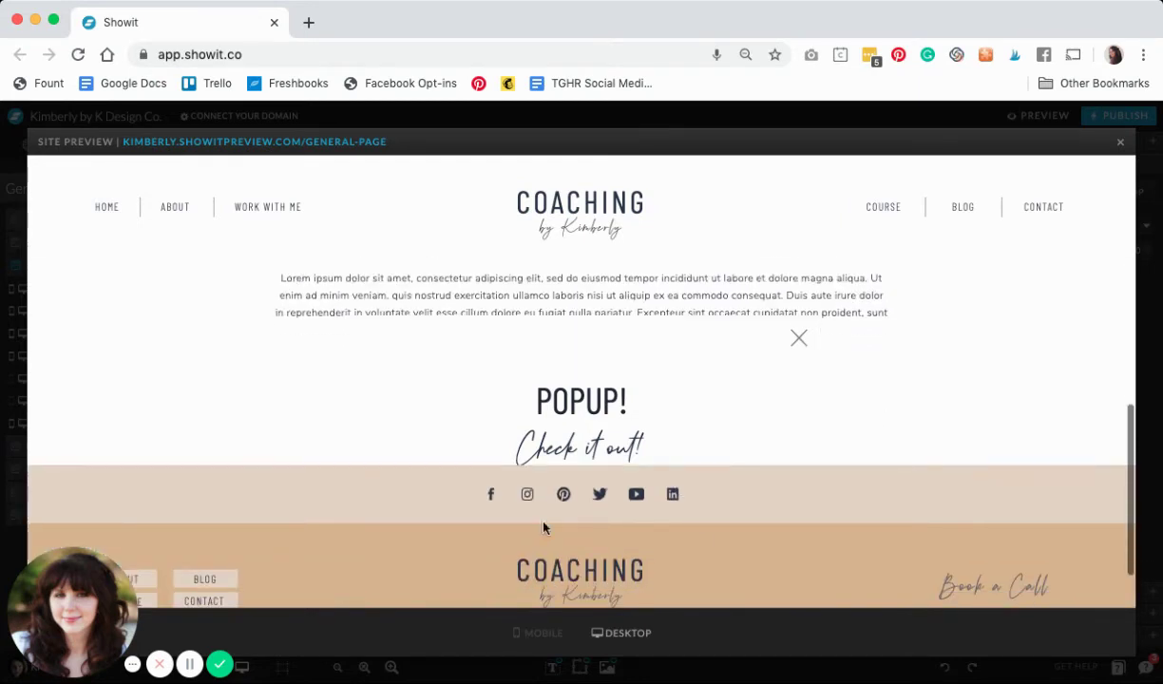
{"action": "scroll", "coordinate": [749, 501], "scroll_direction": "up", "scroll_amount": 3}
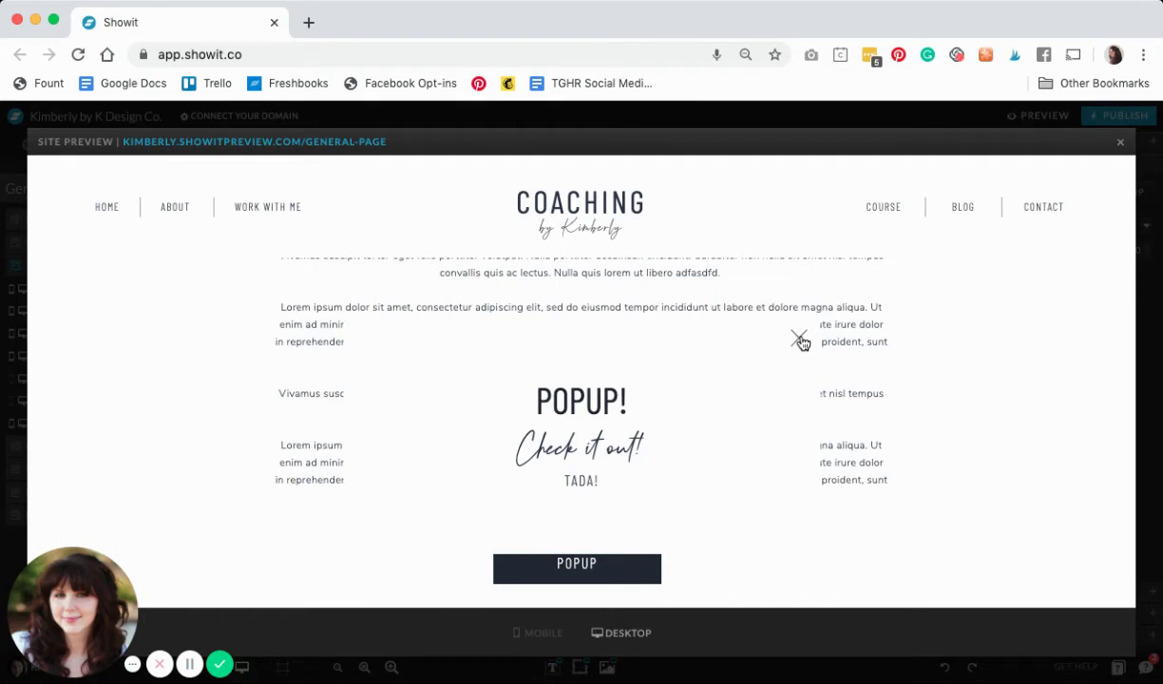
{"action": "scroll", "coordinate": [801, 342], "scroll_direction": "down", "scroll_amount": 5}
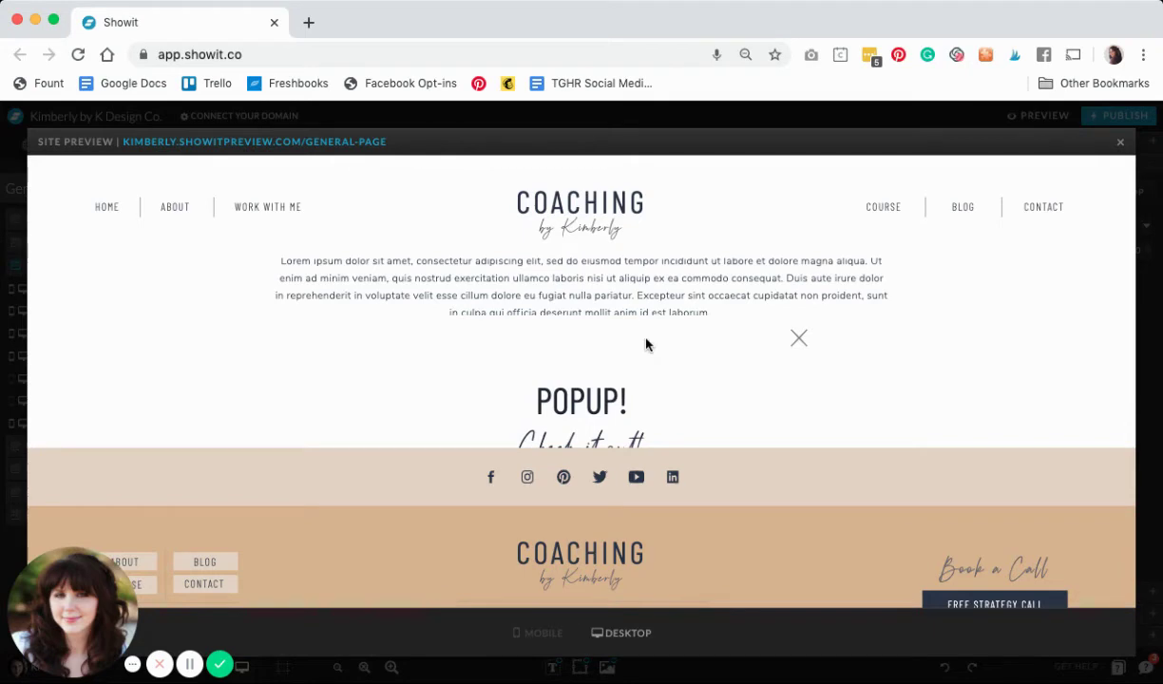
{"action": "scroll", "coordinate": [646, 344], "scroll_direction": "up", "scroll_amount": 5}
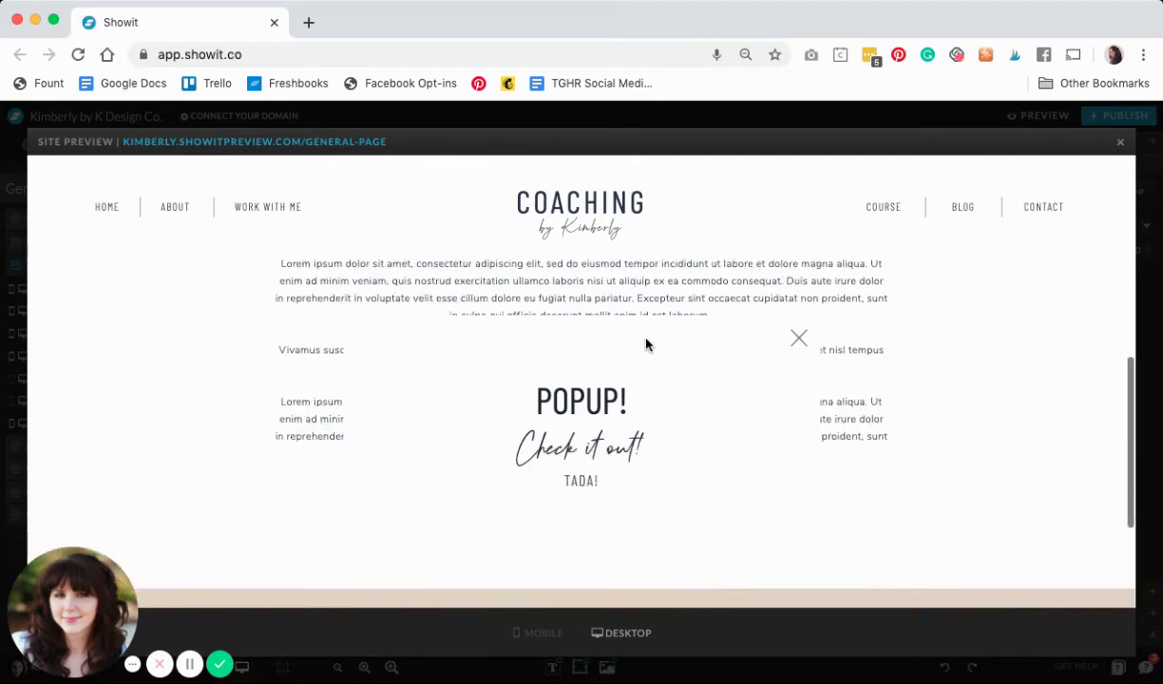
{"action": "left_click", "coordinate": [794, 340]}
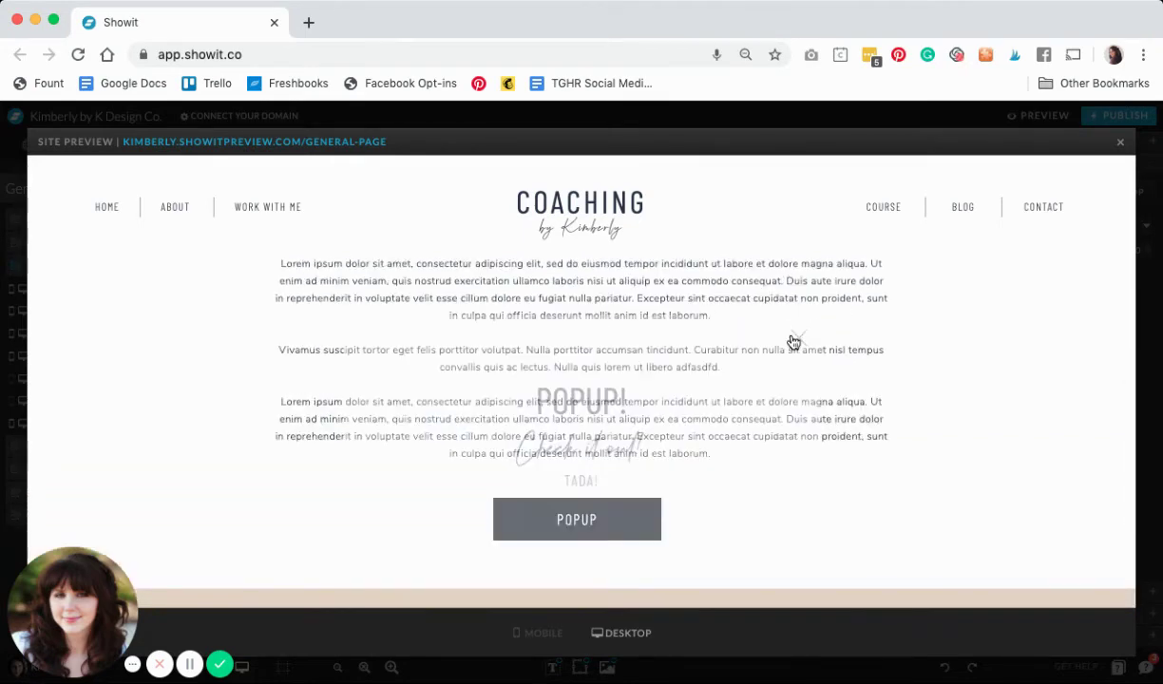
{"action": "left_click", "coordinate": [1120, 146]}
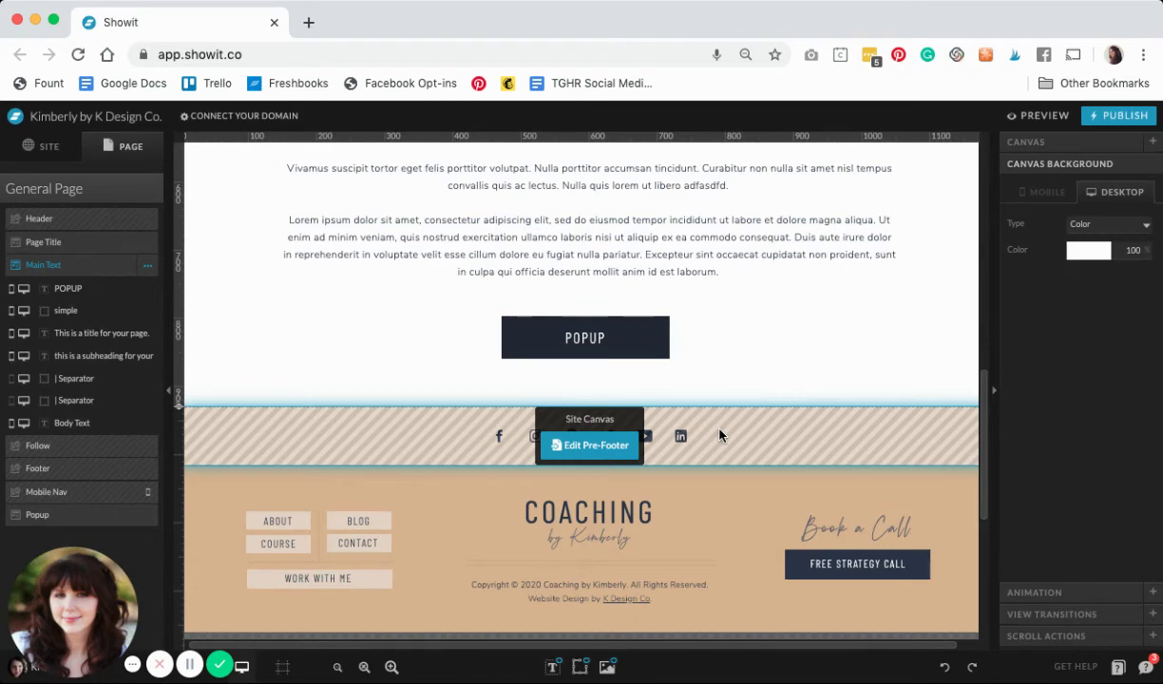
- Check the stacking order of the Follow canvas and its Pre-Footer site canvas, and return to the General Page
{"action": "scroll", "coordinate": [720, 435], "scroll_direction": "up", "scroll_amount": 1}
{"action": "scroll", "coordinate": [719, 435], "scroll_direction": "up", "scroll_amount": 1}
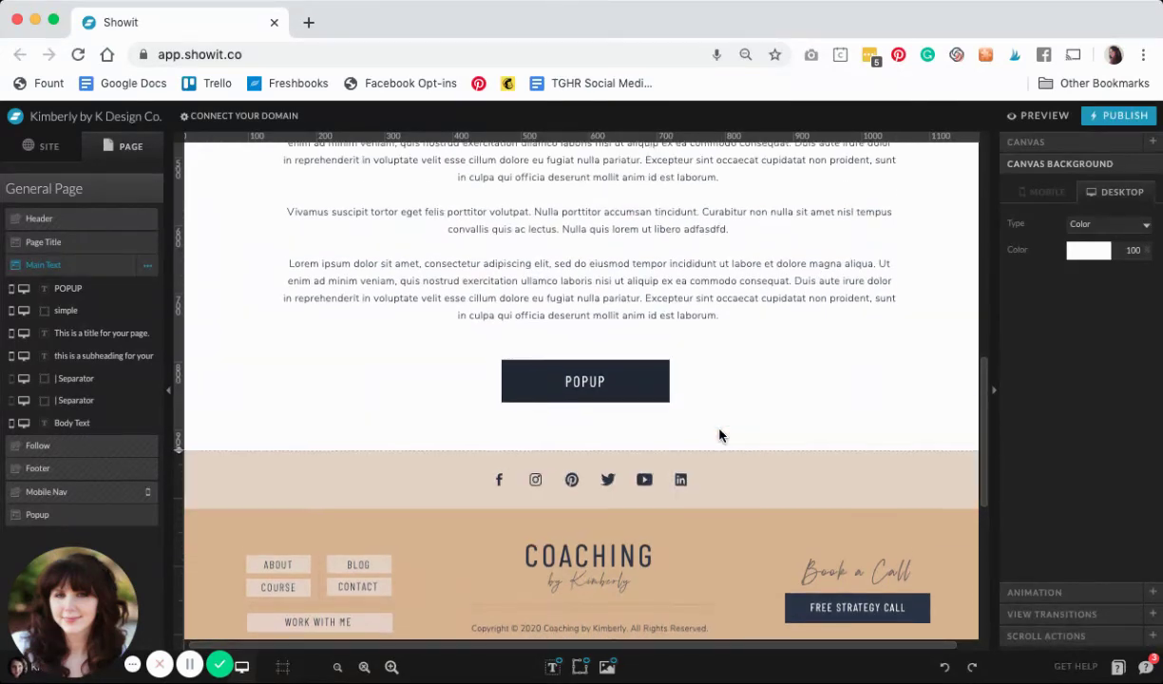
{"action": "scroll", "coordinate": [719, 435], "scroll_direction": "down", "scroll_amount": 5}
{"action": "scroll", "coordinate": [719, 435], "scroll_direction": "up", "scroll_amount": 3}
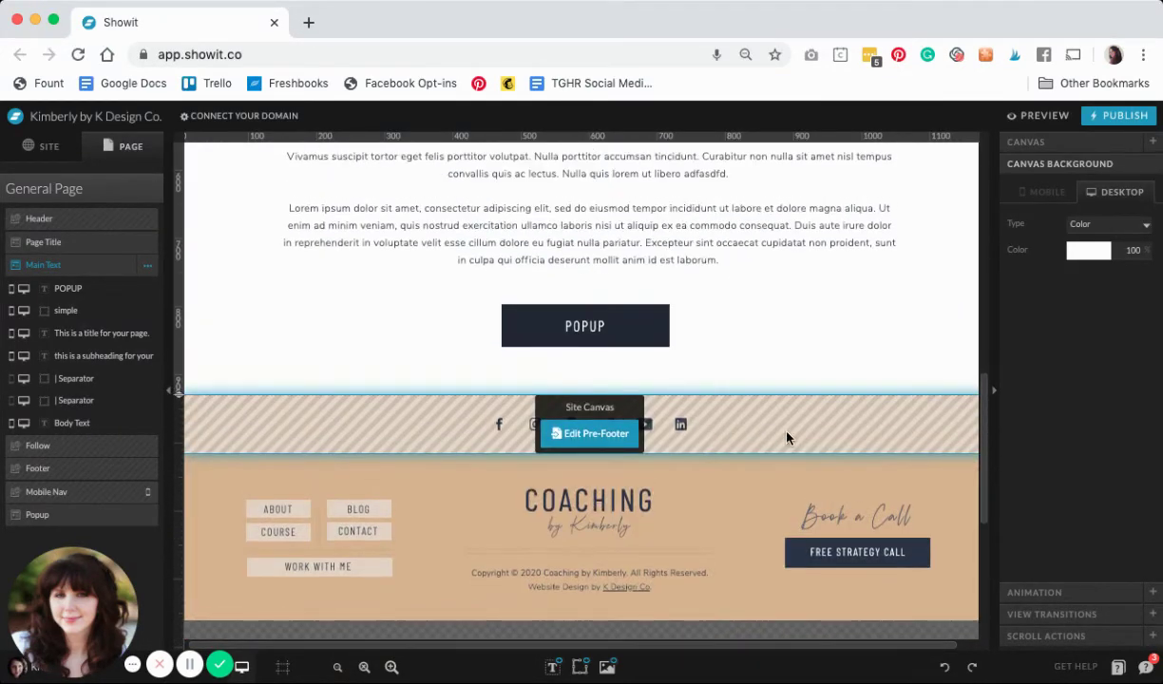
{"action": "left_click", "coordinate": [785, 436]}
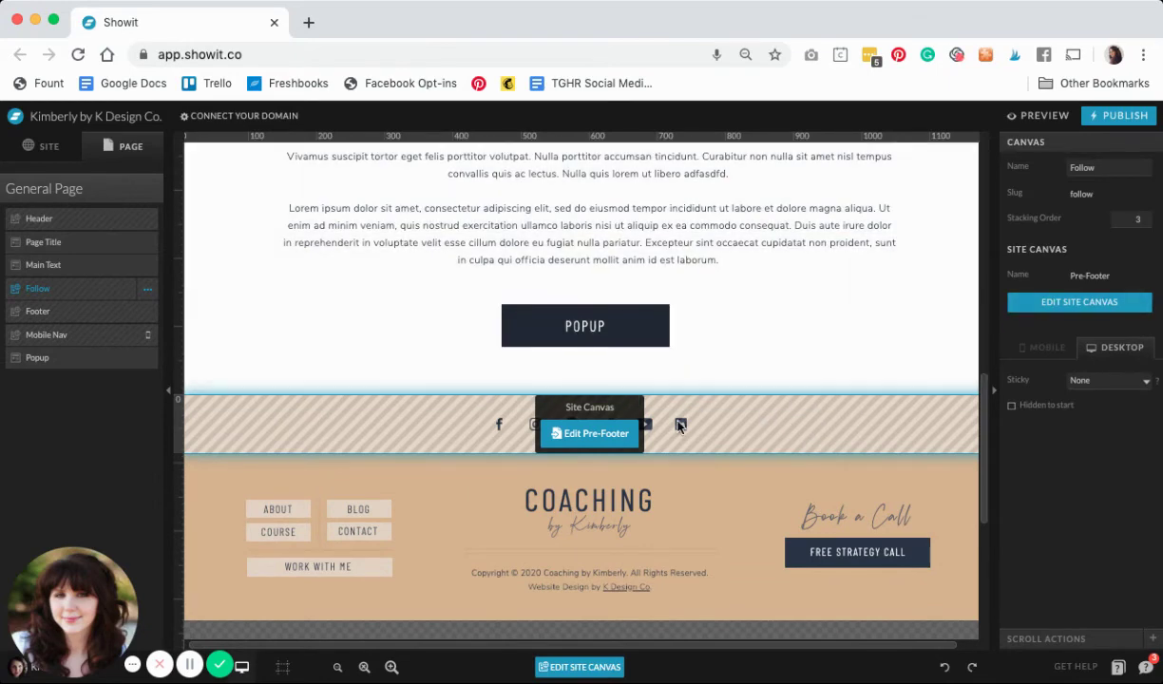
{"action": "left_click", "coordinate": [594, 434]}
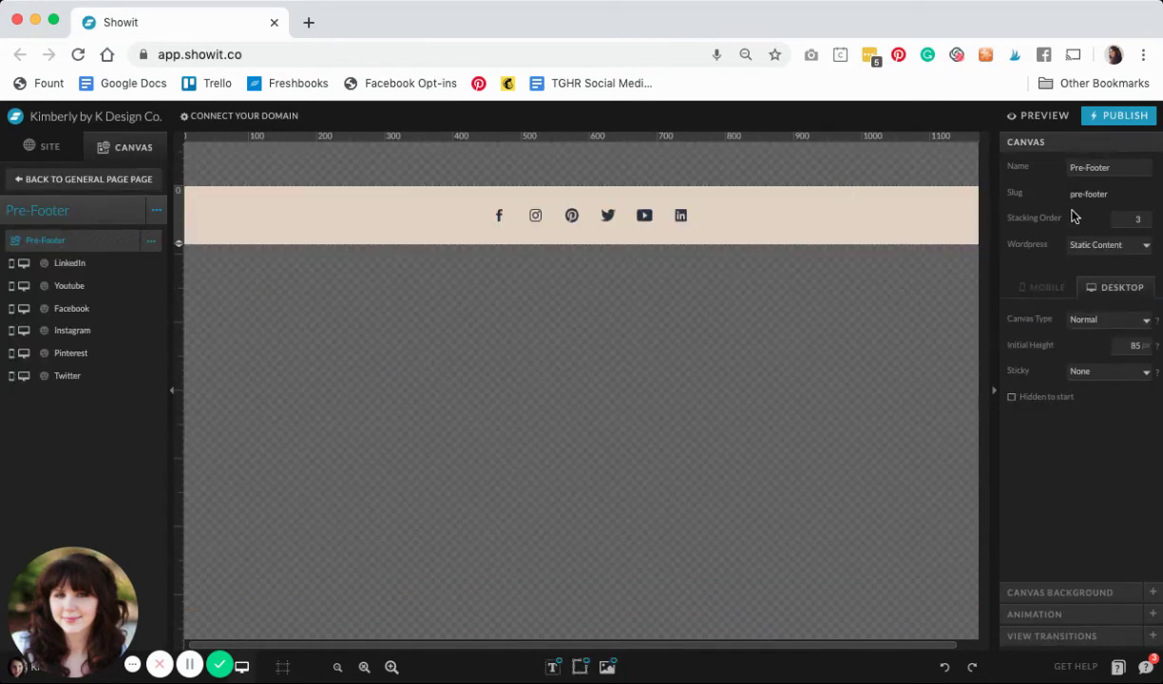
{"action": "left_click", "coordinate": [82, 179]}
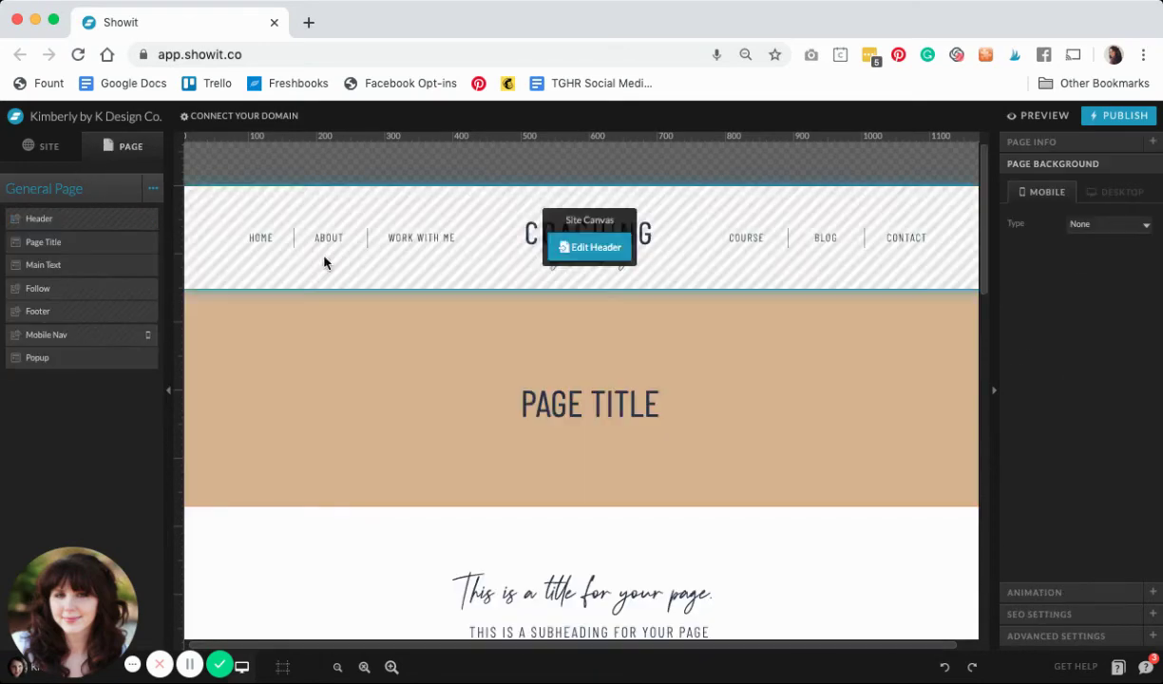
- Check the stacking order of the Footer canvas on the General Page
{"action": "scroll", "coordinate": [324, 262], "scroll_direction": "down", "scroll_amount": 10}
{"action": "left_click", "coordinate": [714, 360]}
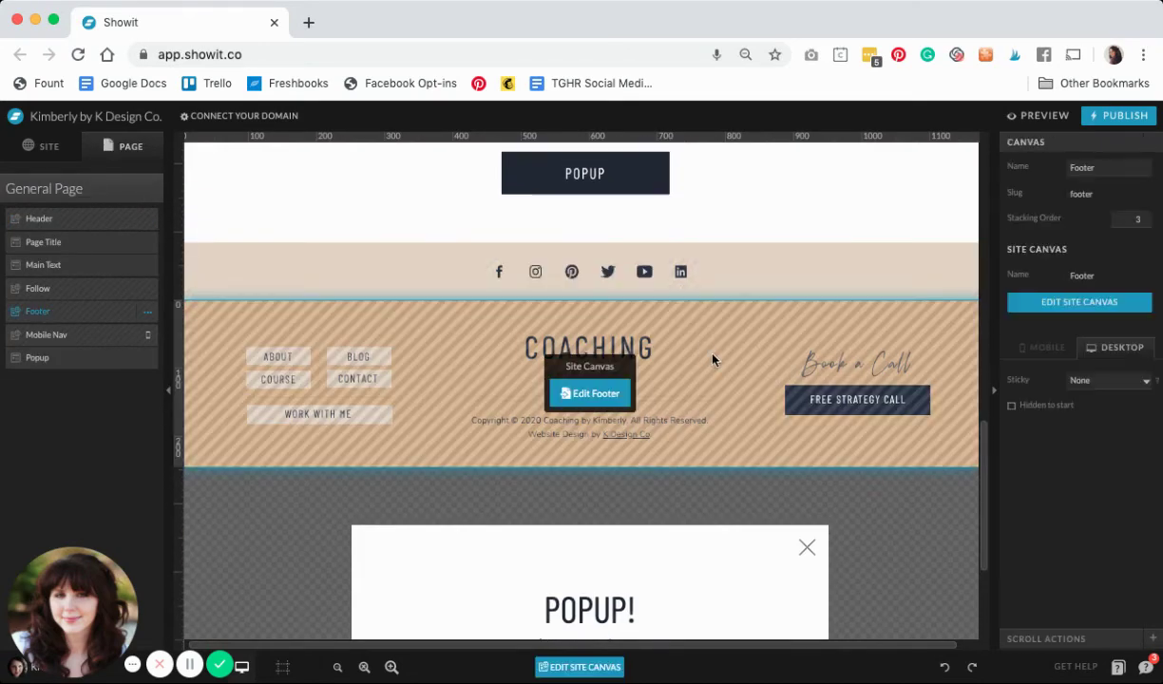
{"action": "scroll", "coordinate": [808, 304], "scroll_direction": "up", "scroll_amount": 2}
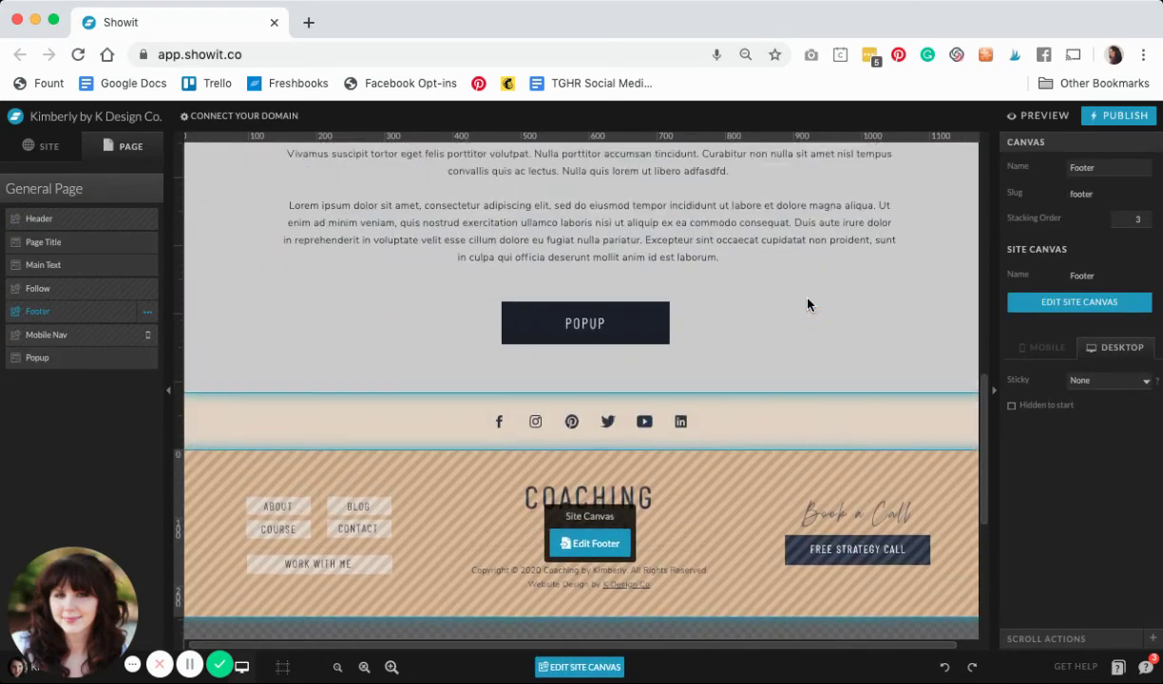
{"action": "scroll", "coordinate": [808, 304], "scroll_direction": "up", "scroll_amount": 3}
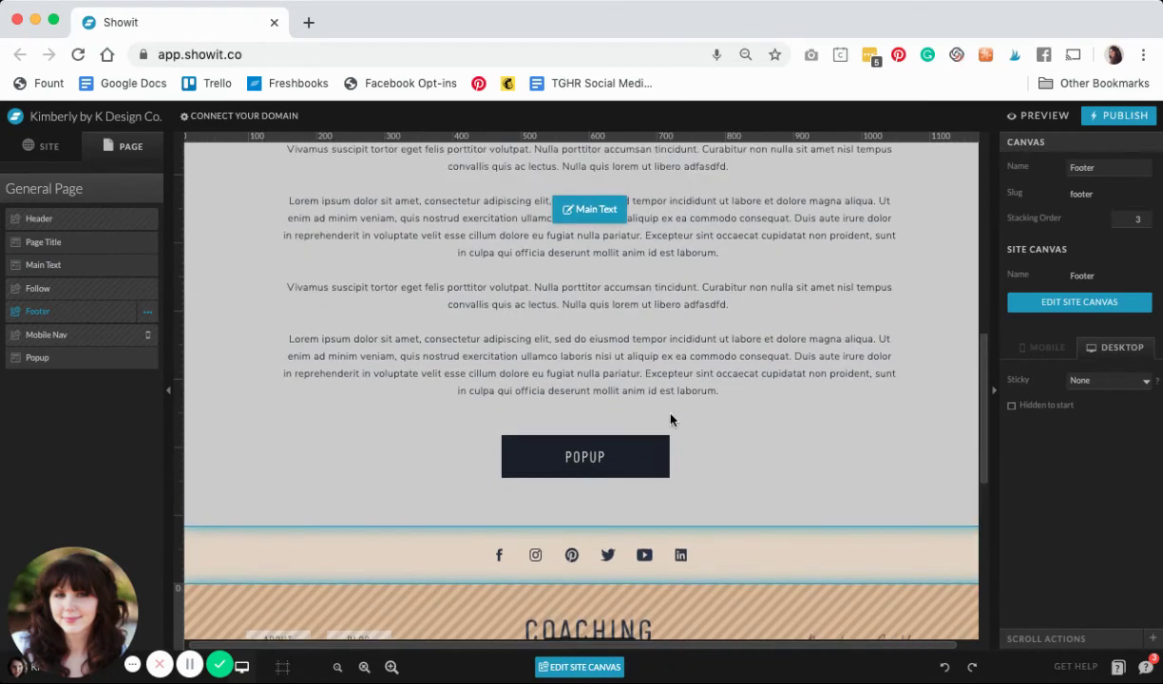
{"action": "scroll", "coordinate": [705, 443], "scroll_direction": "down", "scroll_amount": 1}
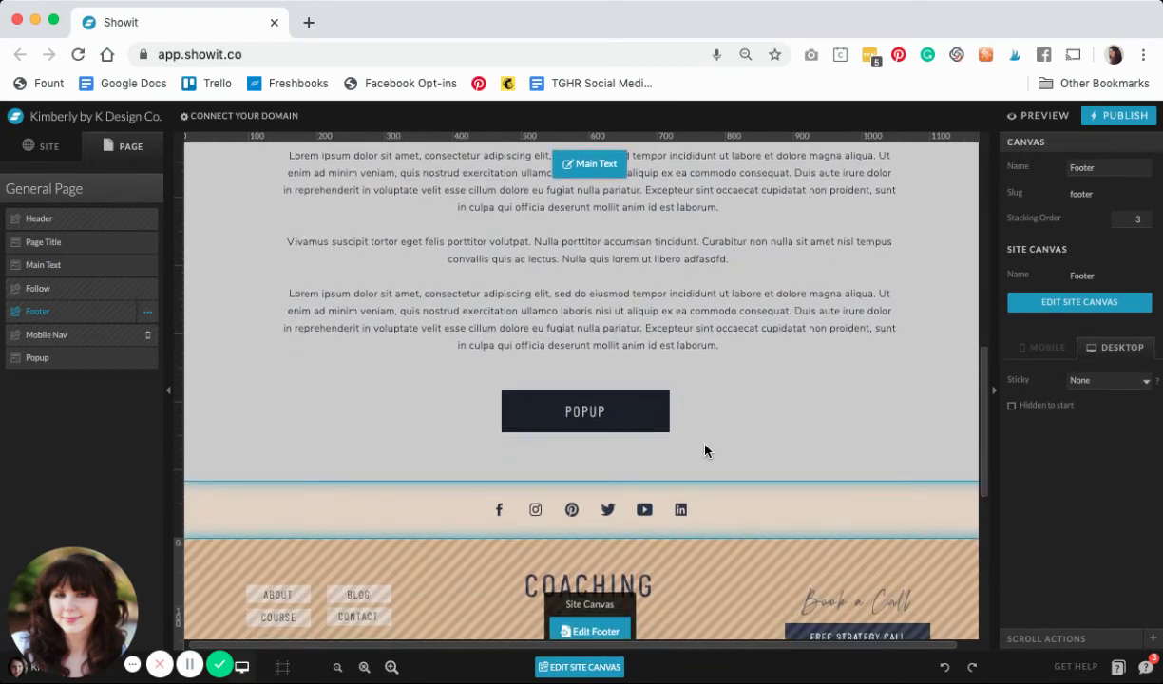
- Set the Popup canvas's stacking order to 4, above the Follow and Footer canvases
{"action": "scroll", "coordinate": [706, 400], "scroll_direction": "down", "scroll_amount": 8}
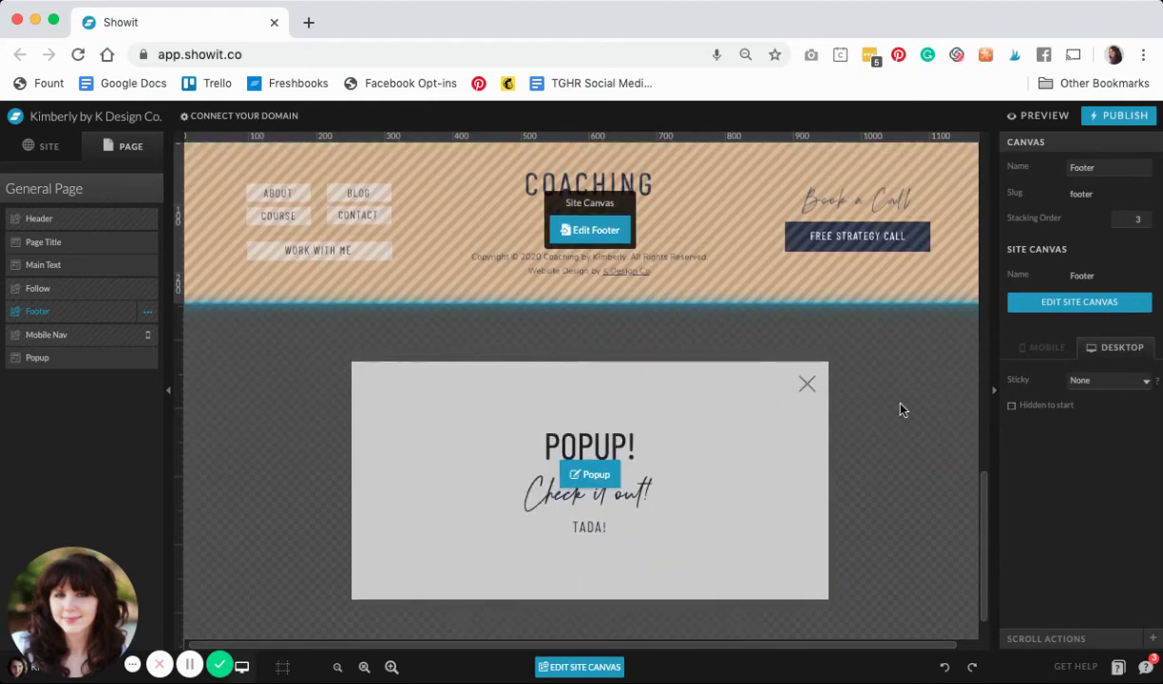
{"action": "left_click", "coordinate": [902, 410]}
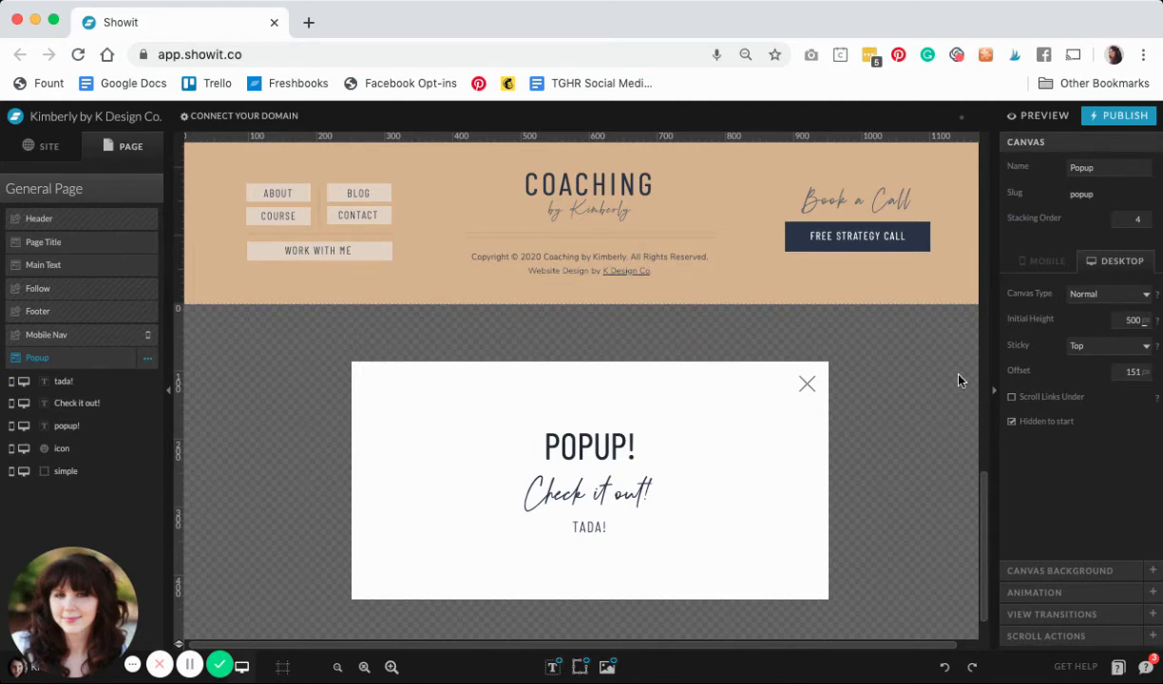
{"action": "scroll", "coordinate": [958, 380], "scroll_direction": "up", "scroll_amount": 2}
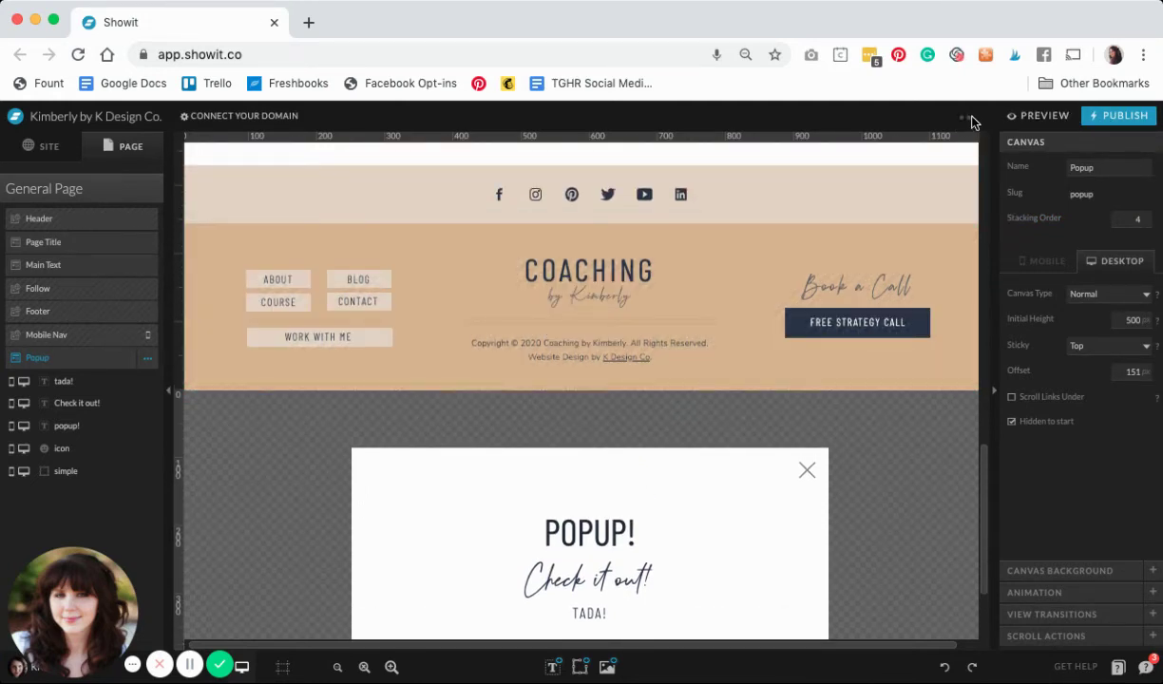
- Preview the General Page again and open the pop-up with the POPUP button below the body text
{"action": "left_click", "coordinate": [1046, 116]}
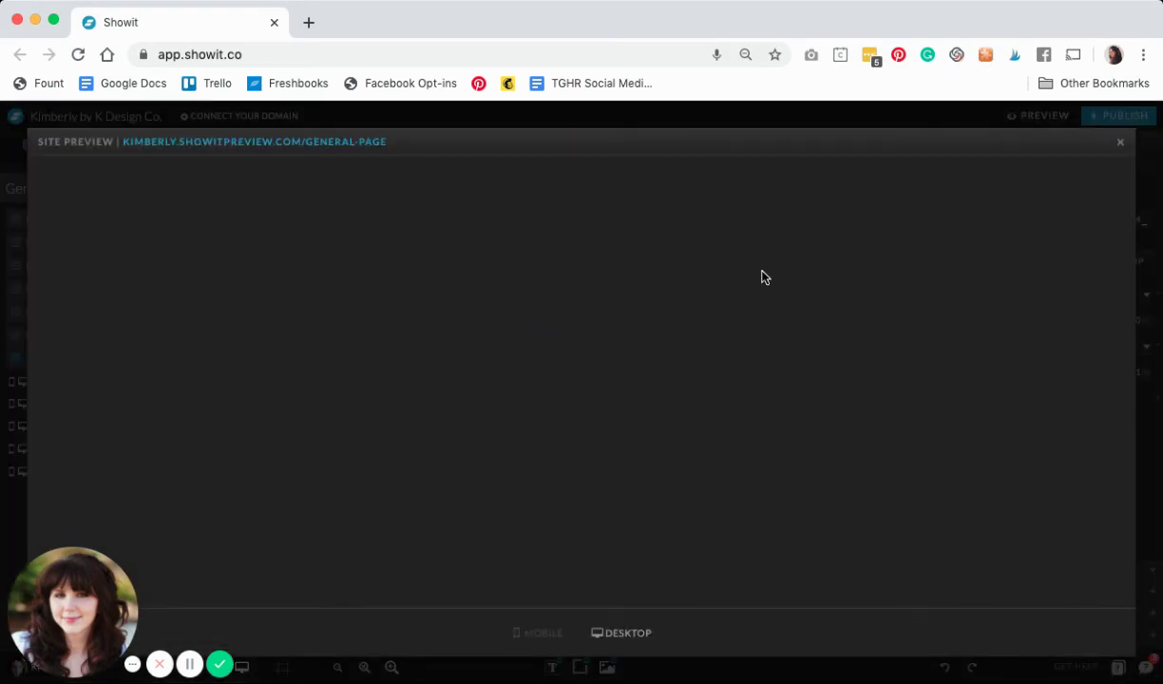
{"action": "scroll", "coordinate": [756, 281], "scroll_direction": "down", "scroll_amount": 5}
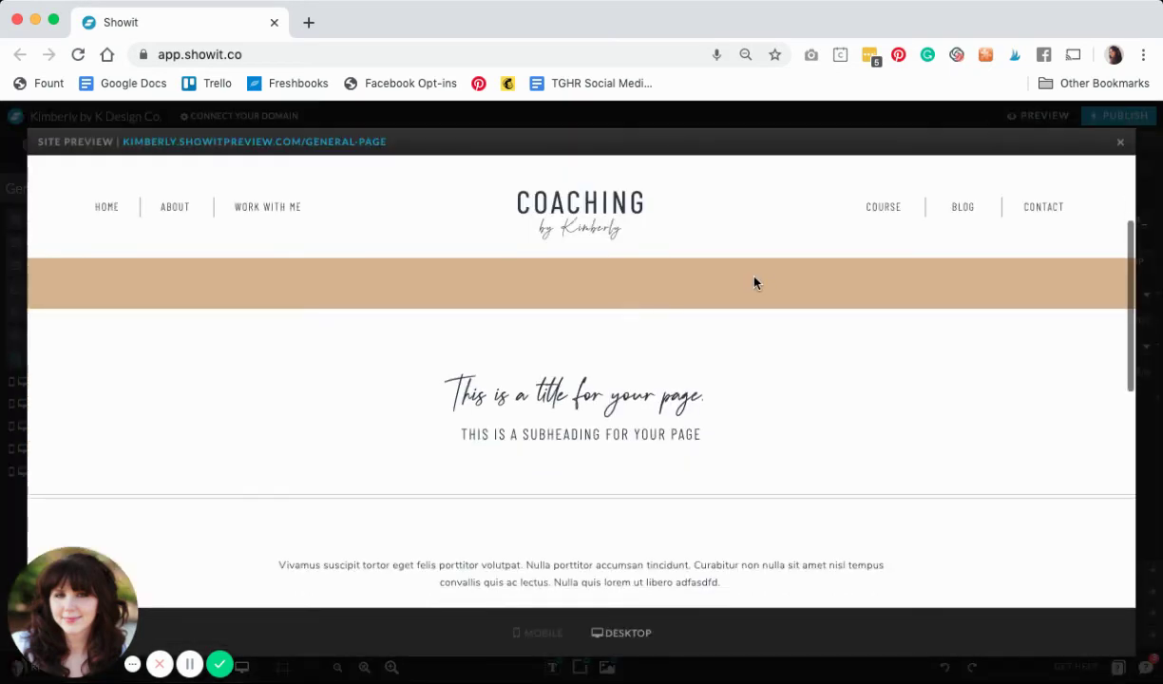
{"action": "scroll", "coordinate": [755, 283], "scroll_direction": "down", "scroll_amount": 5}
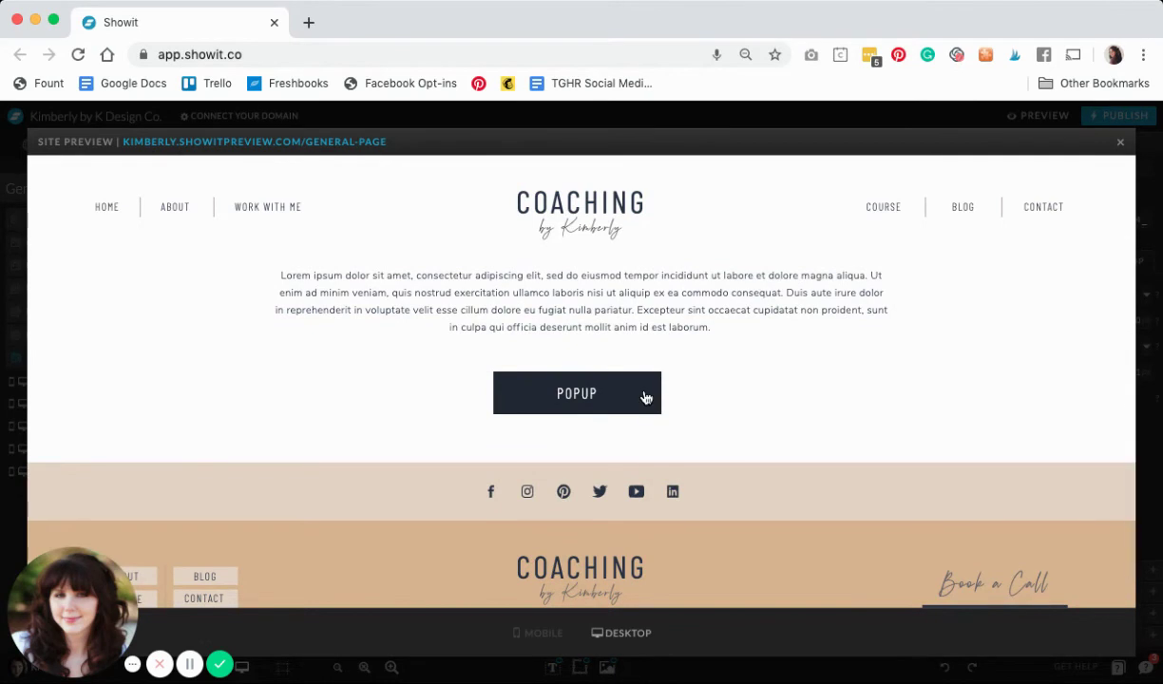
{"action": "left_click", "coordinate": [645, 397]}
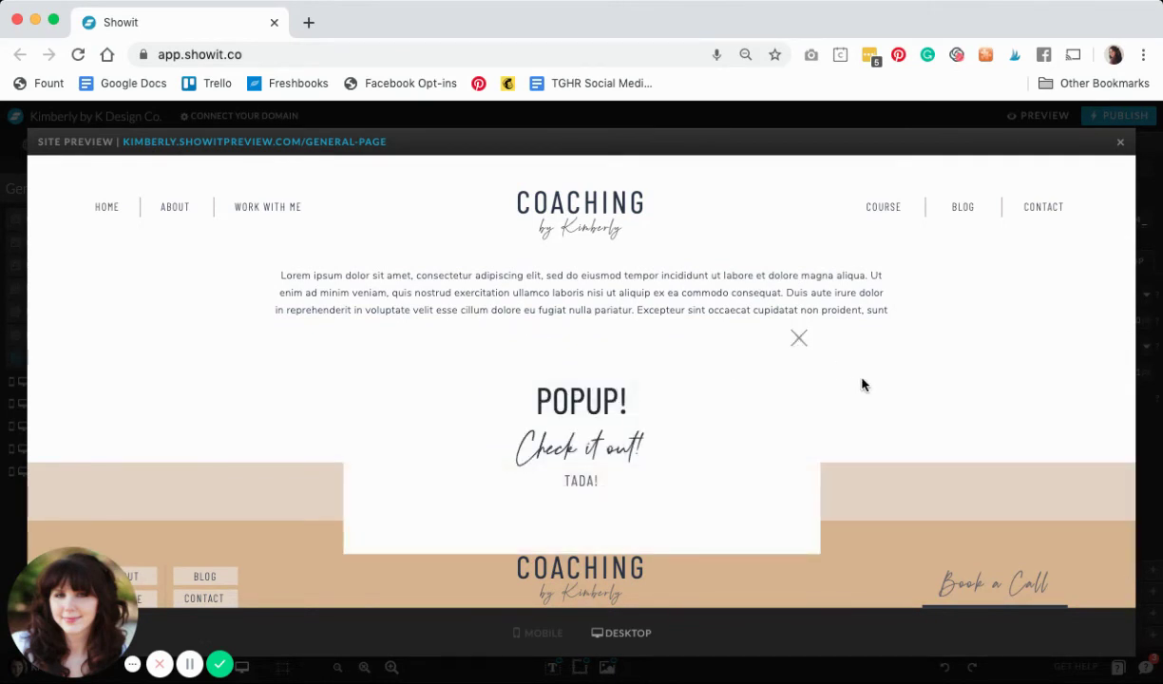
- Examine the pop-up's layering over the footer, body text and page title, close it, and return to the POPUP button
{"action": "scroll", "coordinate": [864, 387], "scroll_direction": "down", "scroll_amount": 1}
{"action": "scroll", "coordinate": [864, 387], "scroll_direction": "down", "scroll_amount": 1}
{"action": "scroll", "coordinate": [864, 387], "scroll_direction": "up", "scroll_amount": 4}
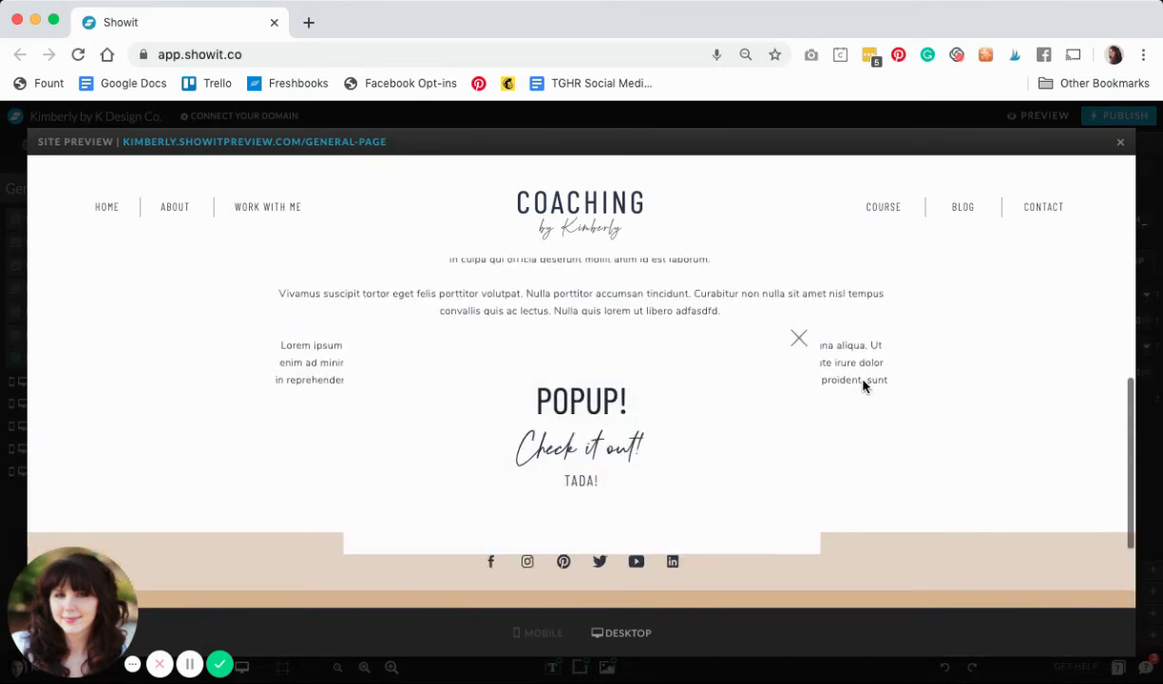
{"action": "scroll", "coordinate": [864, 386], "scroll_direction": "up", "scroll_amount": 5}
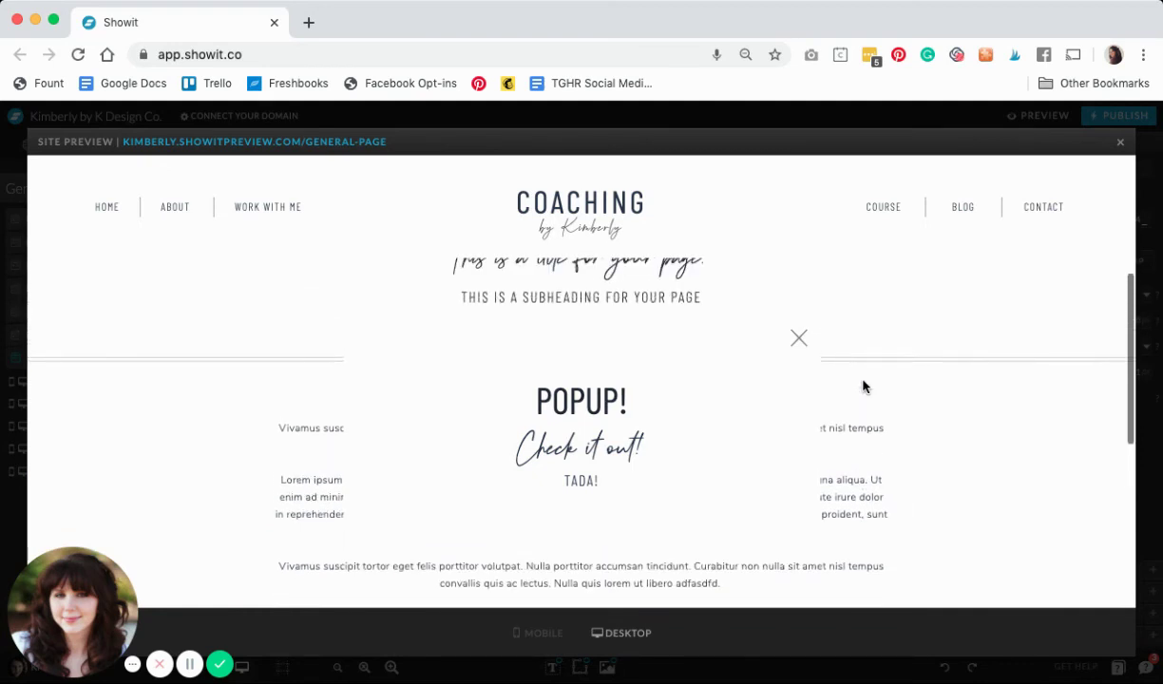
{"action": "scroll", "coordinate": [864, 387], "scroll_direction": "up", "scroll_amount": 5}
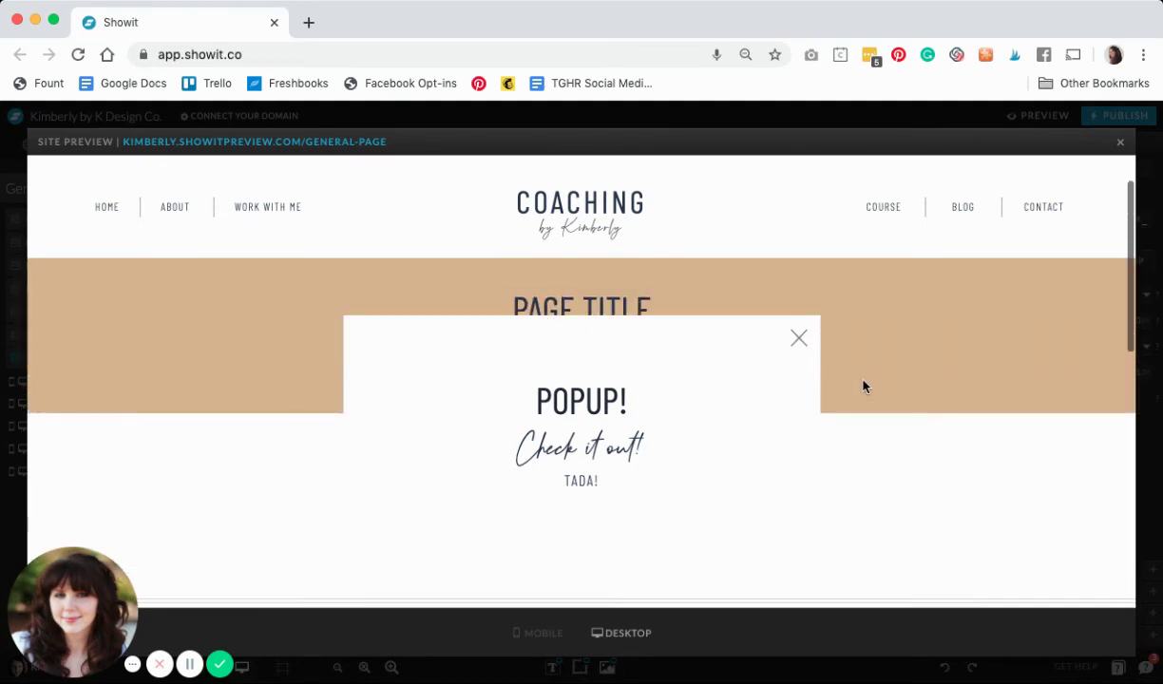
{"action": "scroll", "coordinate": [864, 387], "scroll_direction": "down", "scroll_amount": 3}
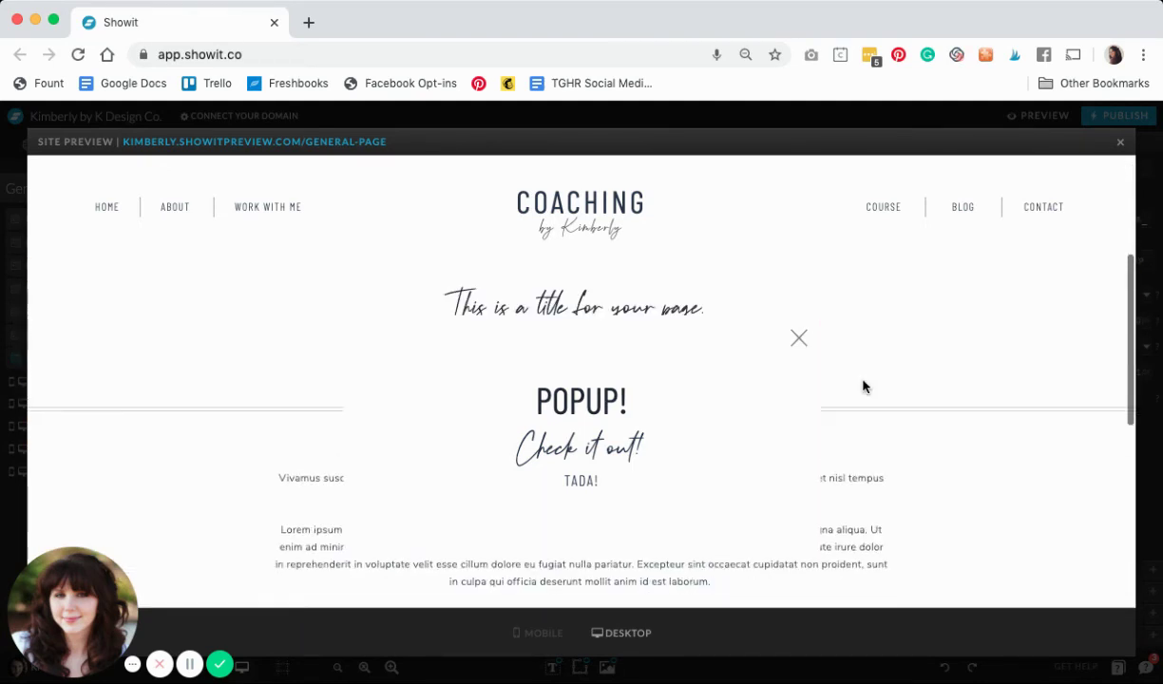
{"action": "scroll", "coordinate": [864, 387], "scroll_direction": "down", "scroll_amount": 3}
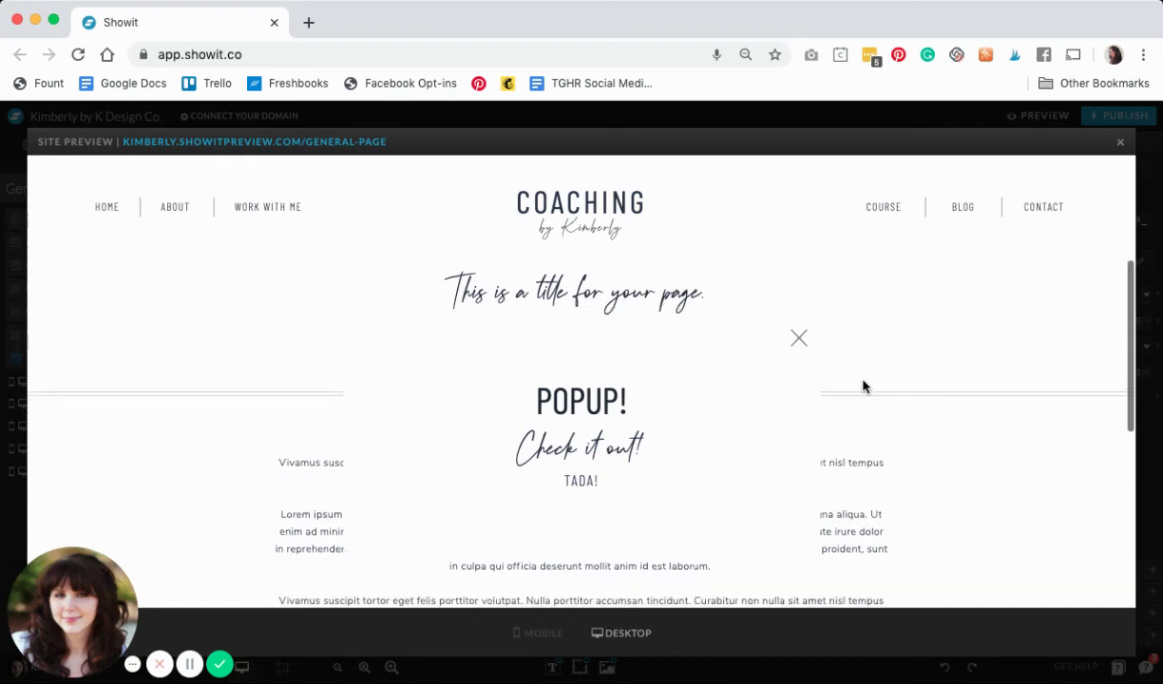
{"action": "left_click", "coordinate": [799, 340]}
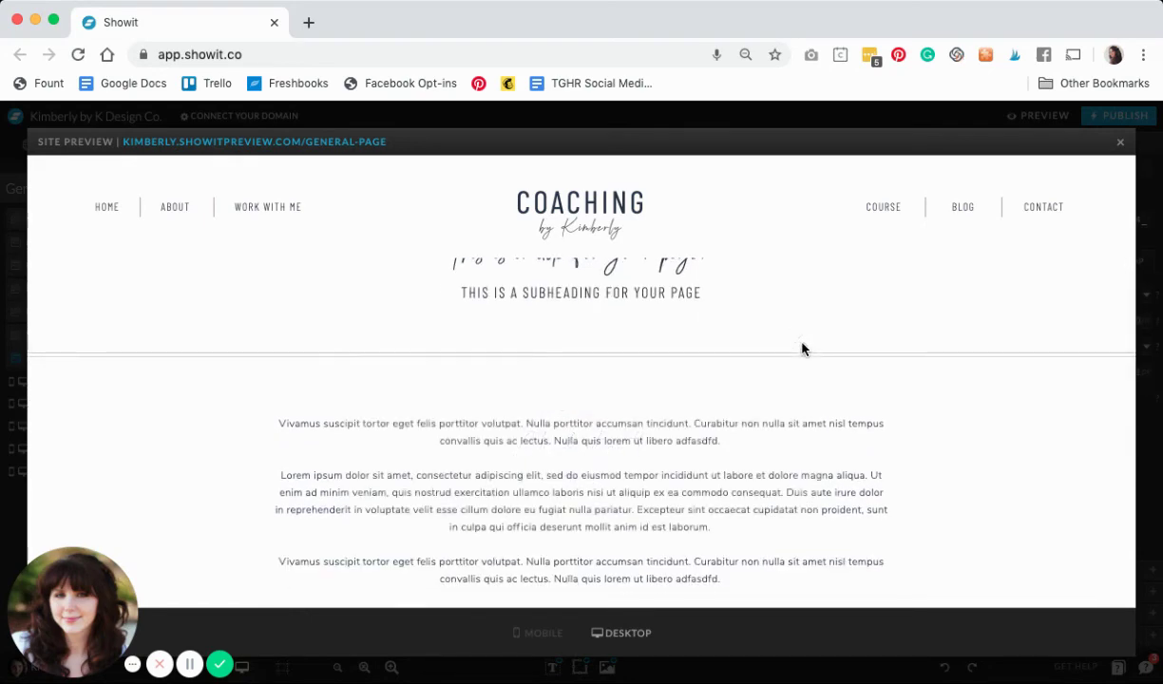
{"action": "scroll", "coordinate": [801, 349], "scroll_direction": "down", "scroll_amount": 5}
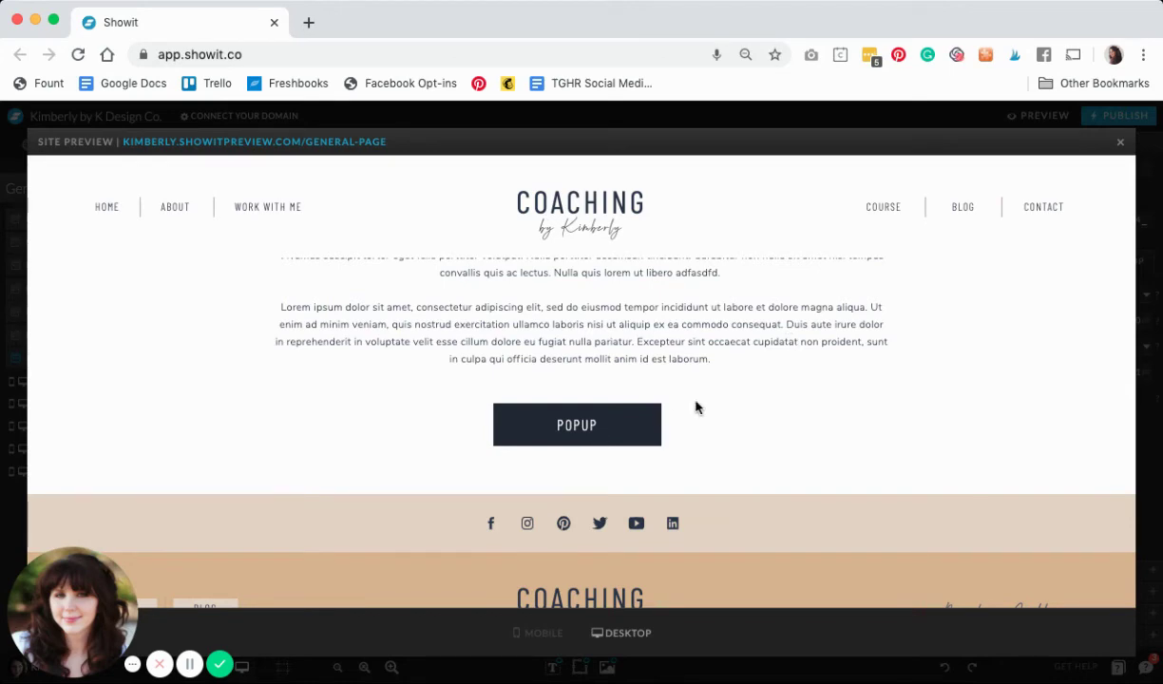
- Close the site preview and delete the POPUP button's text and box from the Main Text canvas
{"action": "left_click", "coordinate": [1121, 145]}
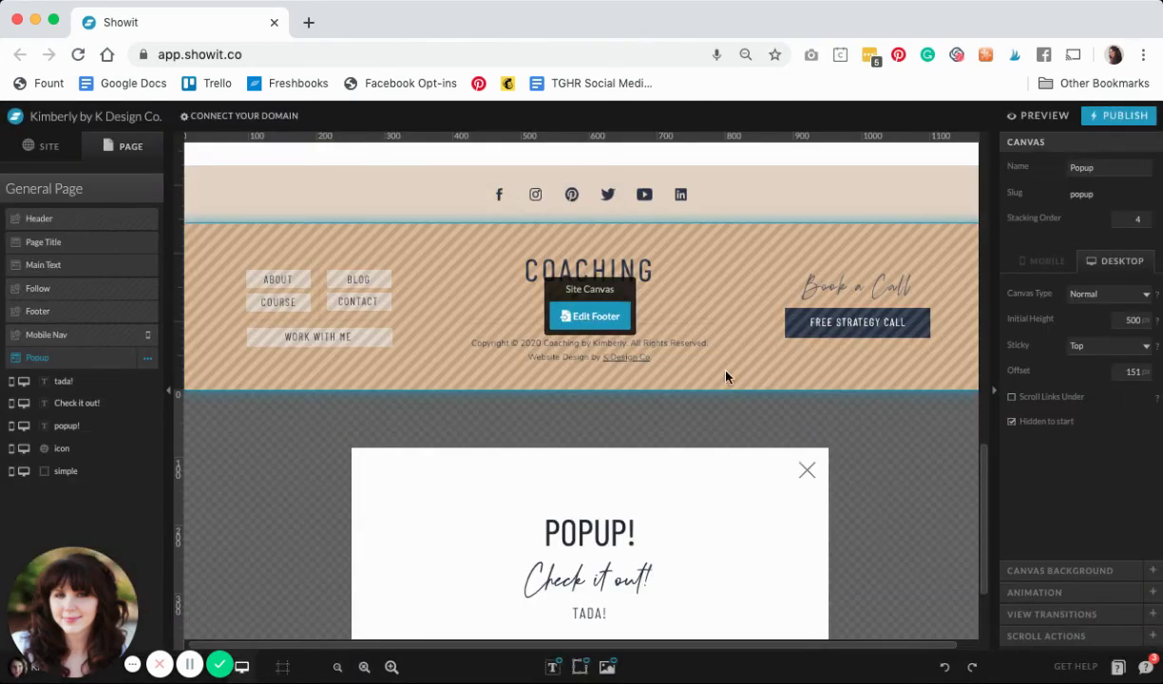
{"action": "scroll", "coordinate": [725, 378], "scroll_direction": "up", "scroll_amount": 1}
{"action": "scroll", "coordinate": [725, 378], "scroll_direction": "up", "scroll_amount": 3}
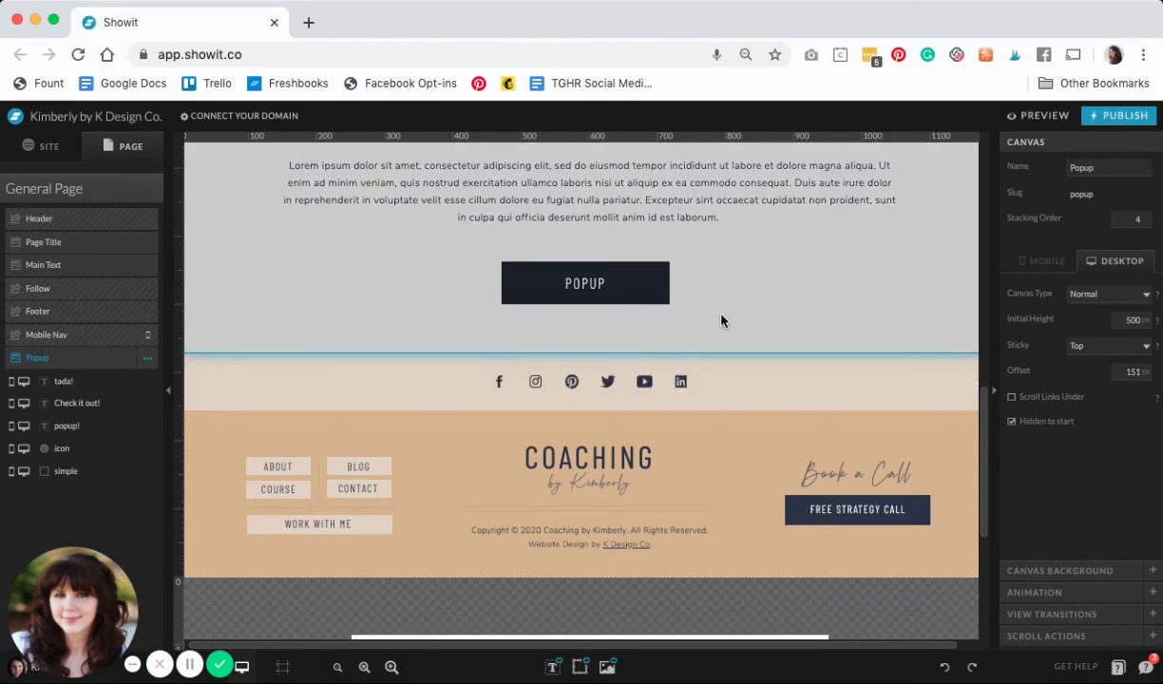
{"action": "scroll", "coordinate": [721, 321], "scroll_direction": "up", "scroll_amount": 2}
{"action": "scroll", "coordinate": [721, 321], "scroll_direction": "up", "scroll_amount": 1}
{"action": "left_click", "coordinate": [650, 397]}
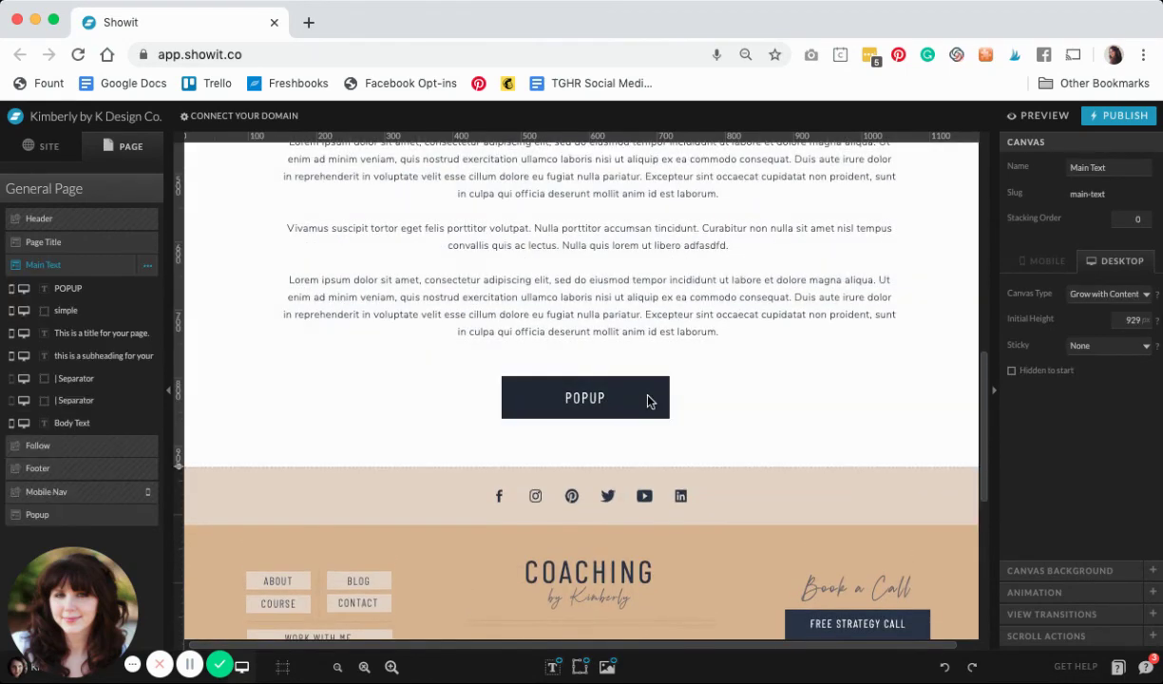
{"action": "left_click_drag", "start_coordinate": [693, 426], "coordinate": [539, 397]}
{"action": "key", "text": "Delete"}
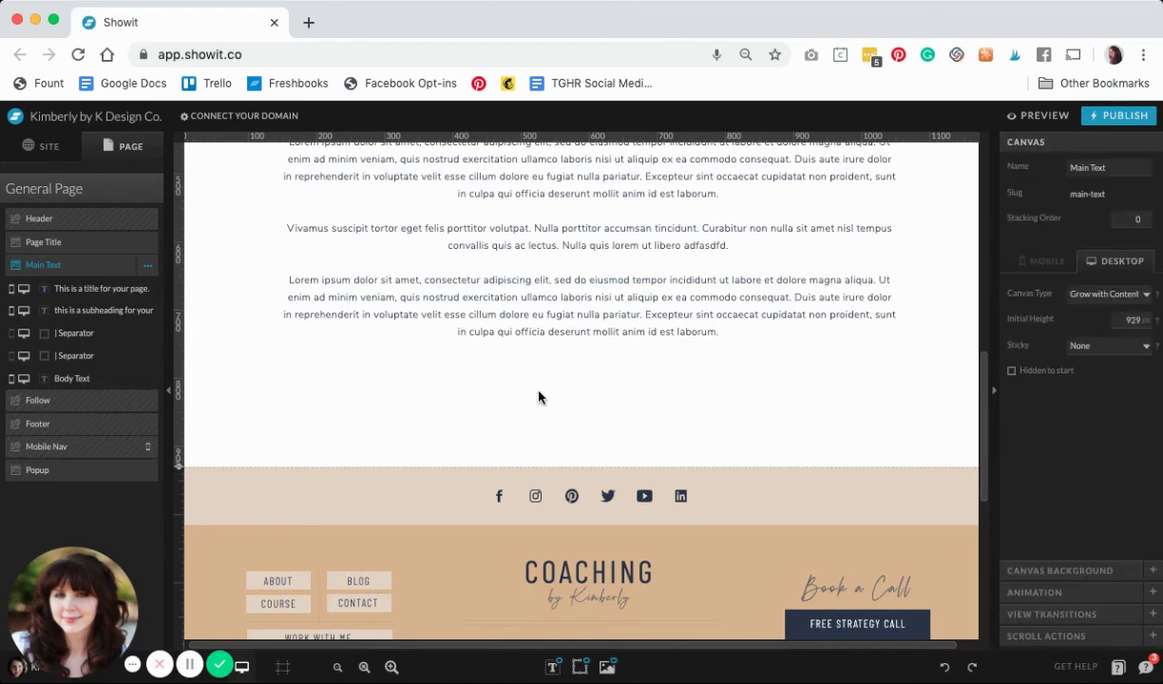
- Add a scroll action to the Main Text canvas
{"action": "scroll", "coordinate": [538, 397], "scroll_direction": "up", "scroll_amount": 1}
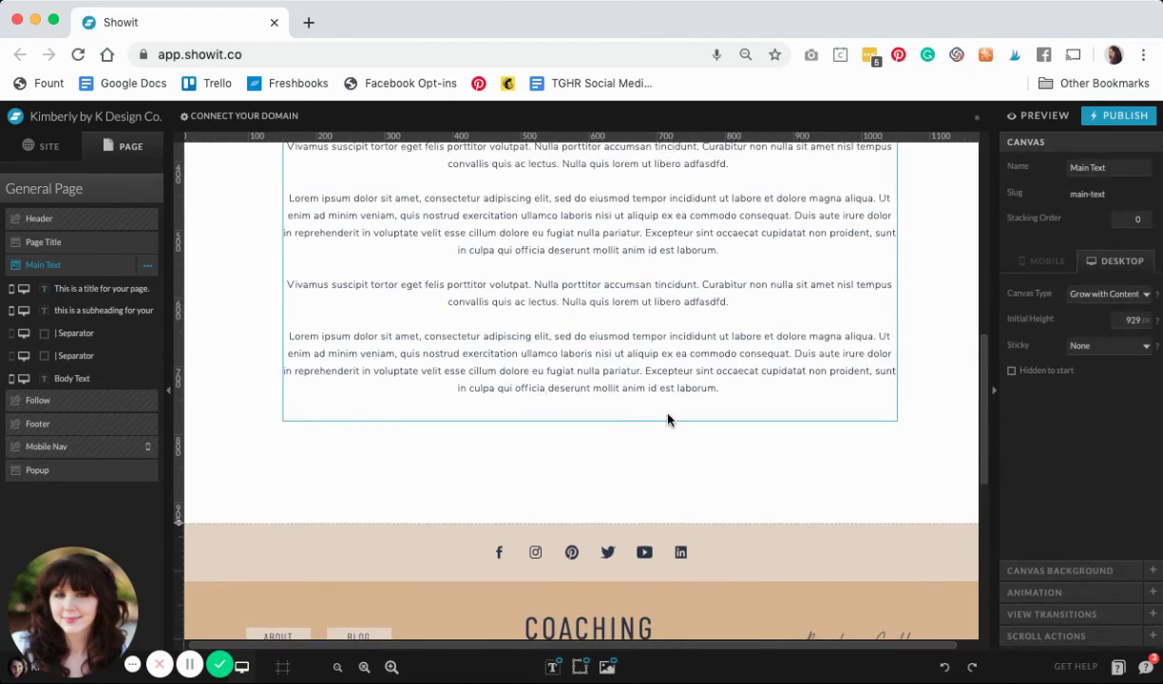
{"action": "scroll", "coordinate": [668, 419], "scroll_direction": "up", "scroll_amount": 3}
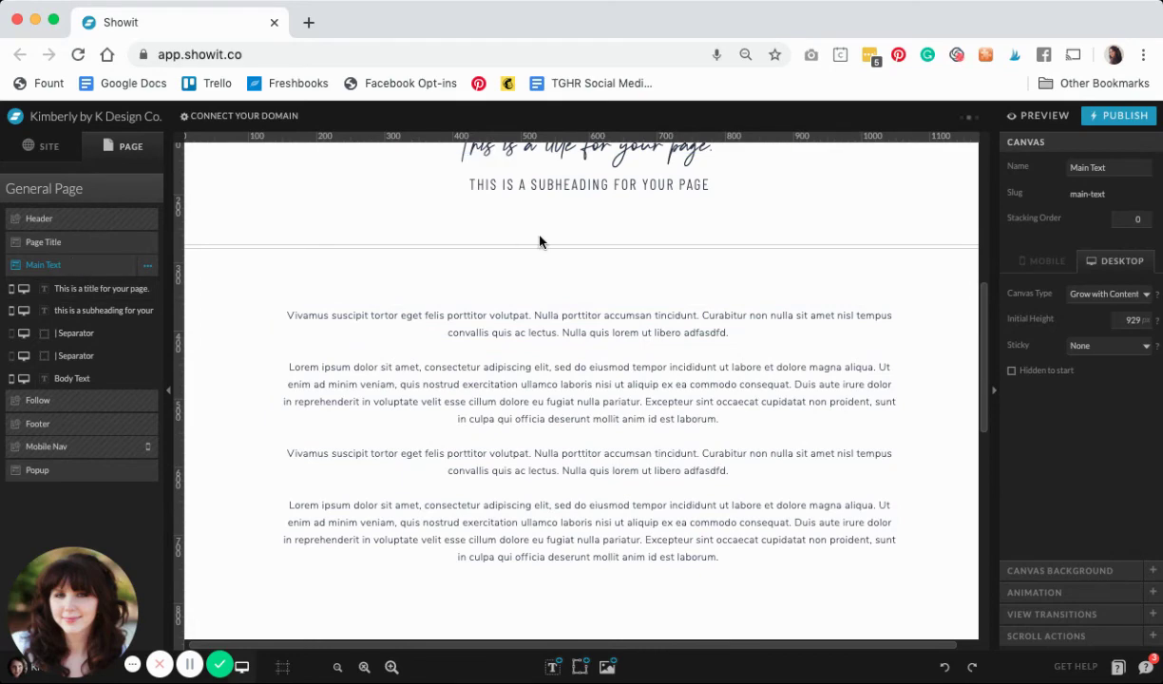
{"action": "scroll", "coordinate": [539, 241], "scroll_direction": "up", "scroll_amount": 5}
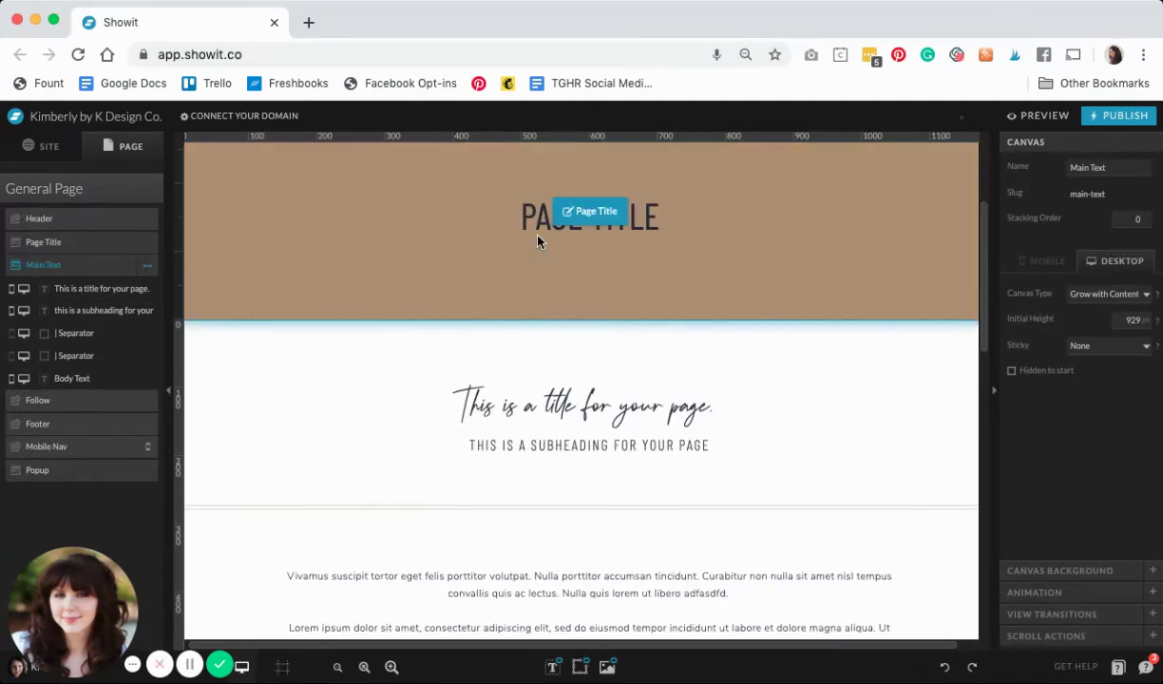
{"action": "scroll", "coordinate": [539, 241], "scroll_direction": "up", "scroll_amount": 2}
{"action": "scroll", "coordinate": [538, 241], "scroll_direction": "down", "scroll_amount": 3}
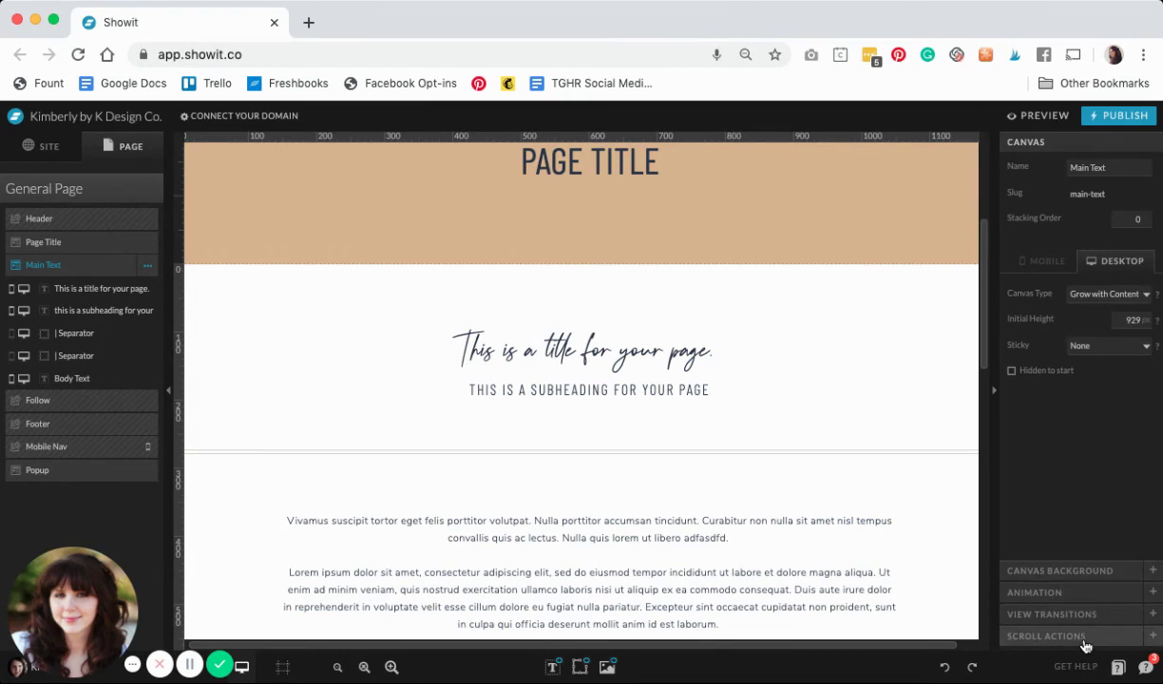
{"action": "left_click", "coordinate": [1046, 636]}
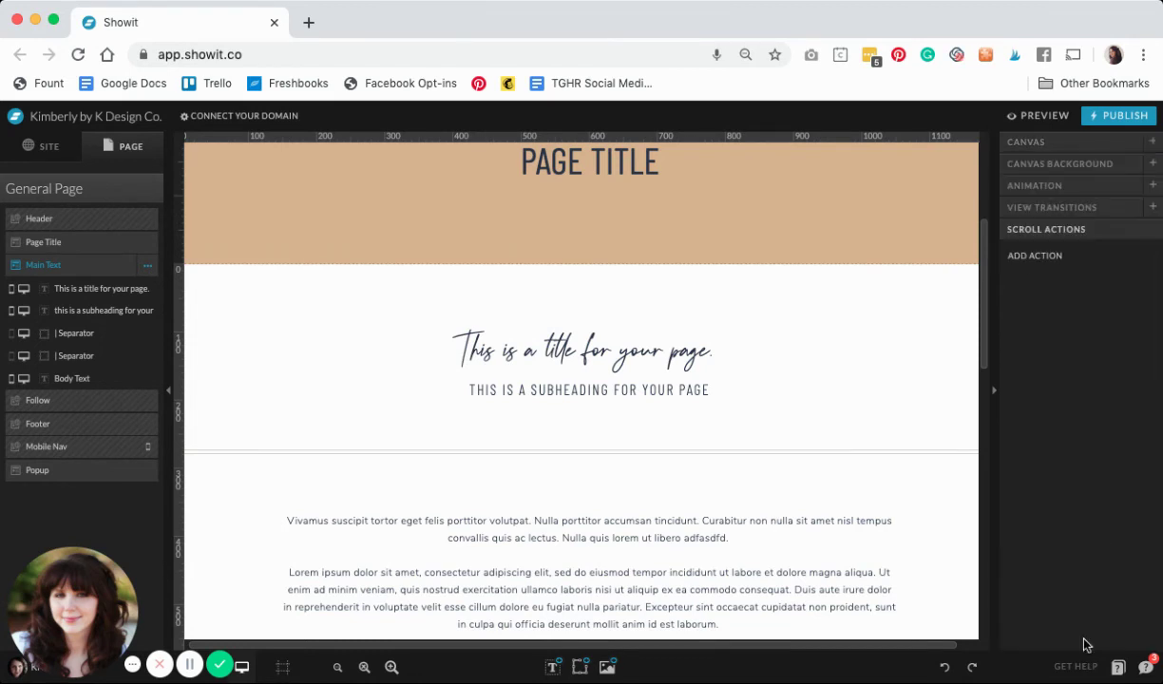
{"action": "left_click", "coordinate": [1048, 259]}
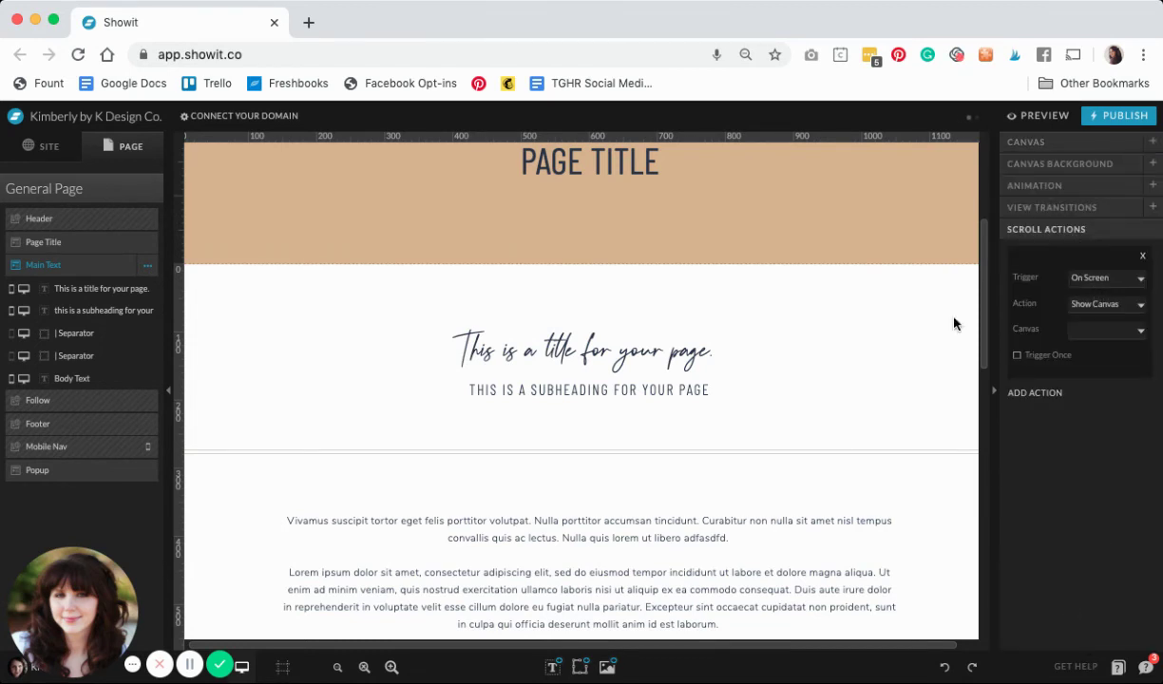
- Make the on-screen scroll action show the Popup canvas and trigger only once
{"action": "scroll", "coordinate": [828, 359], "scroll_direction": "down", "scroll_amount": 2}
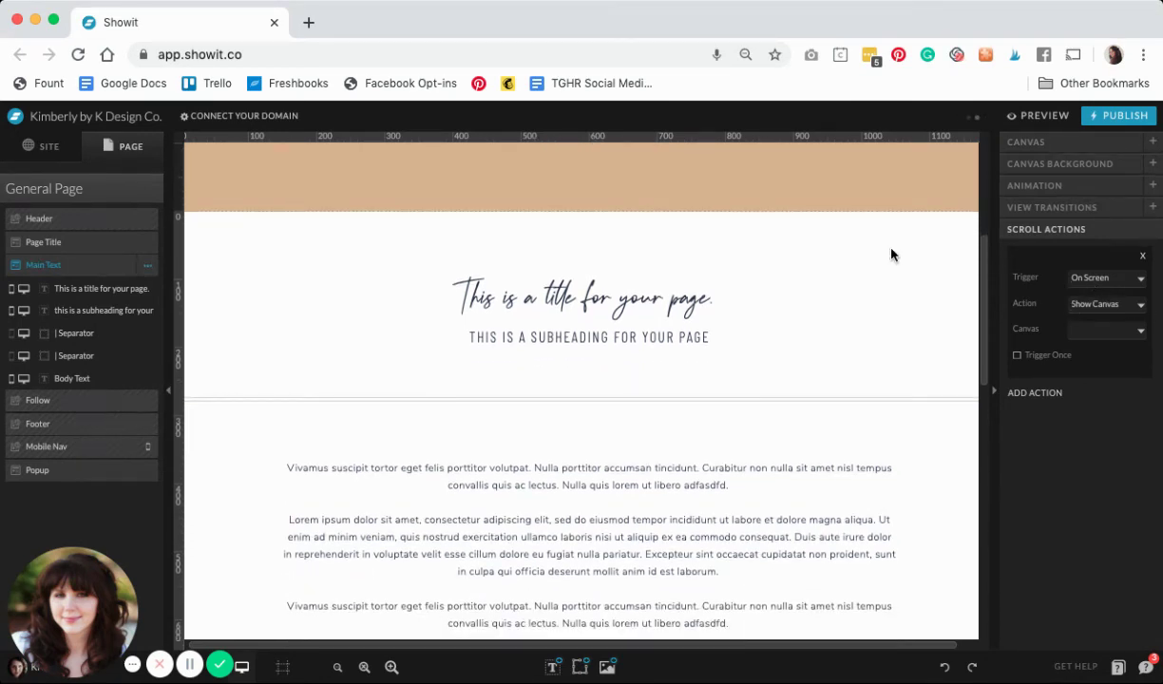
{"action": "left_click", "coordinate": [1085, 333]}
{"action": "left_click", "coordinate": [1018, 356]}
- Preview the General Page and scroll through the body text and back up to test the pop-up's scroll trigger
{"action": "scroll", "coordinate": [881, 379], "scroll_direction": "down", "scroll_amount": 2}
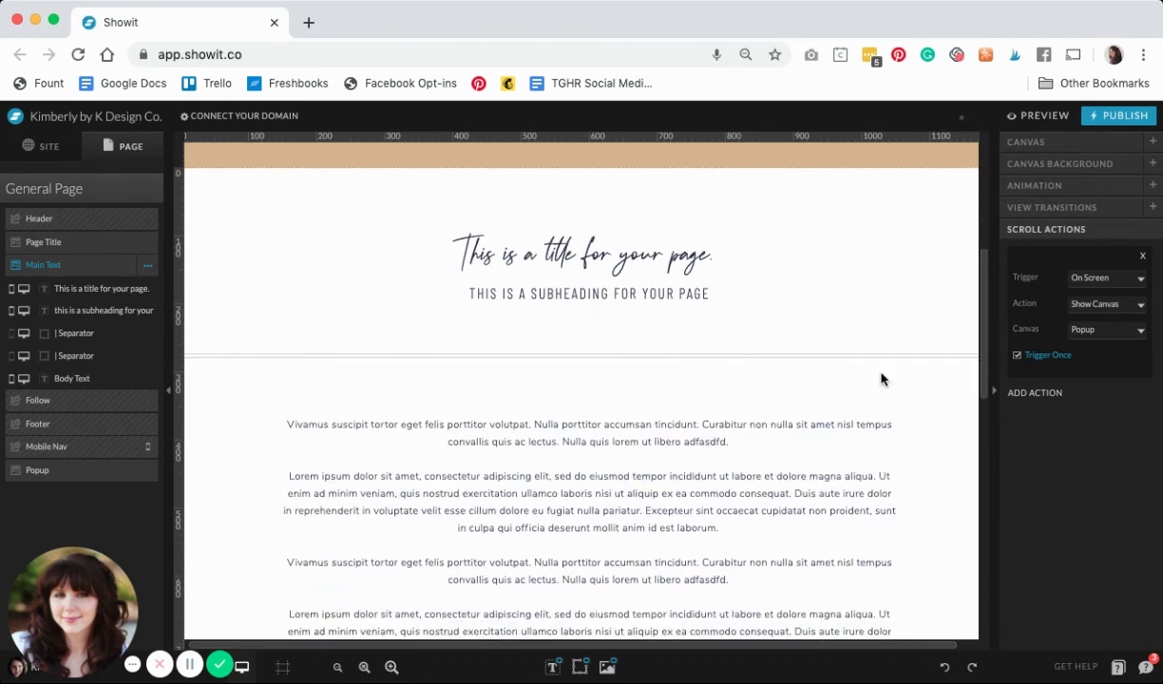
{"action": "scroll", "coordinate": [881, 379], "scroll_direction": "down", "scroll_amount": 2}
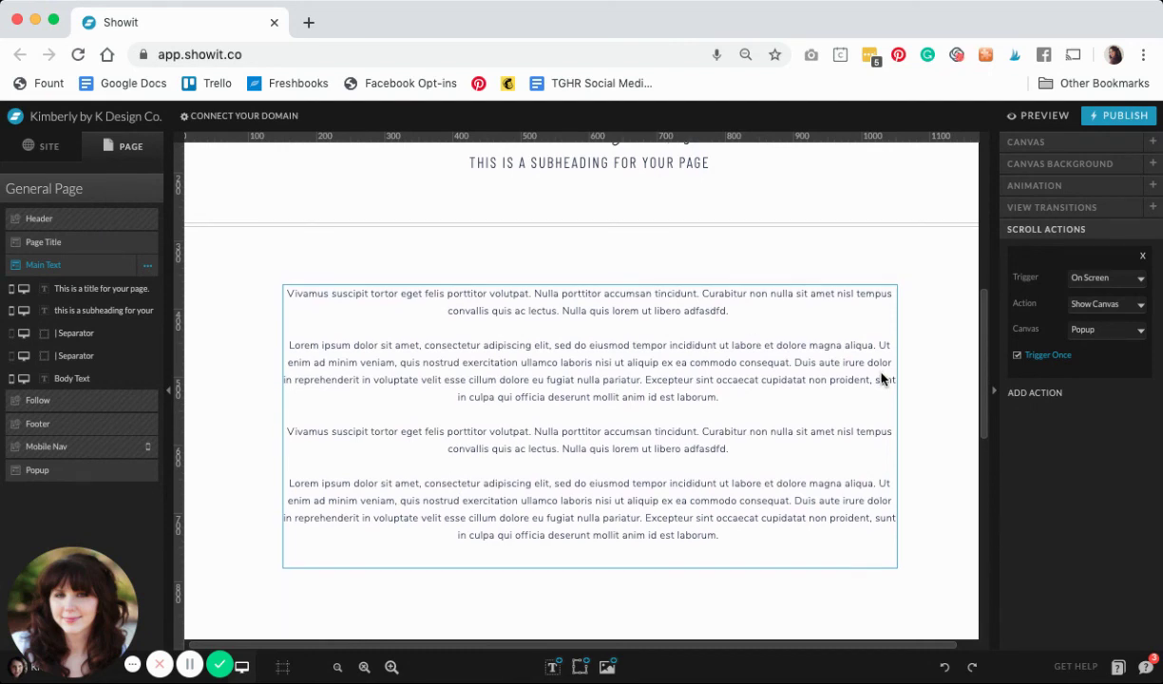
{"action": "scroll", "coordinate": [882, 378], "scroll_direction": "up", "scroll_amount": 1}
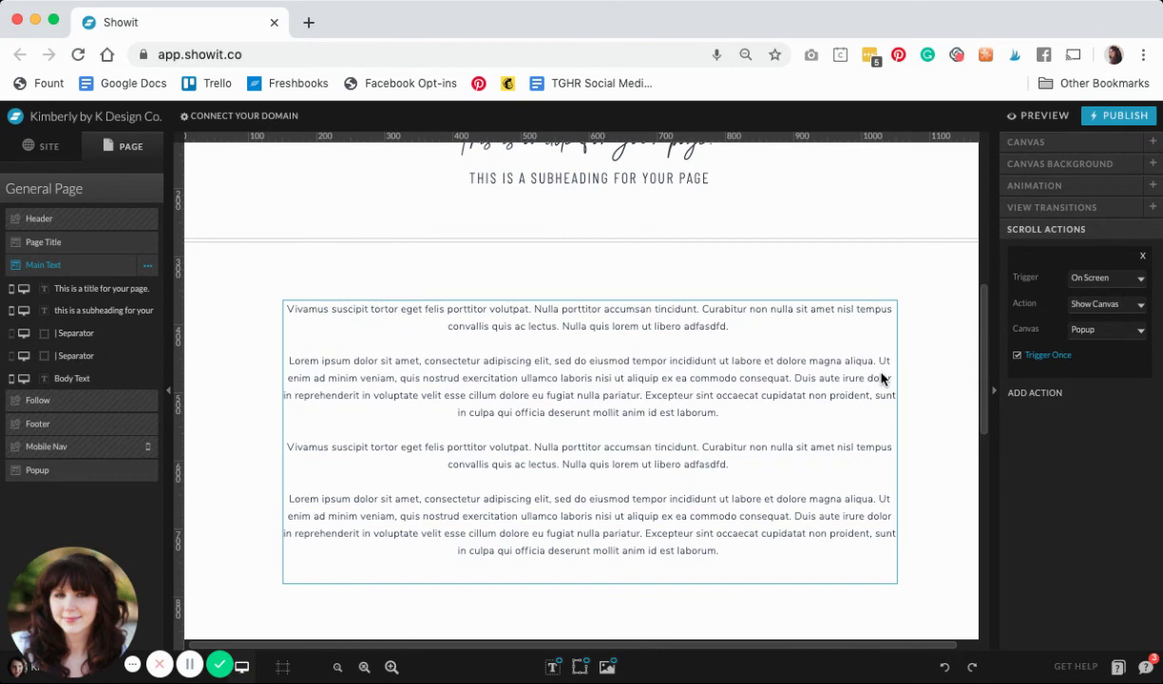
{"action": "scroll", "coordinate": [882, 378], "scroll_direction": "up", "scroll_amount": 2}
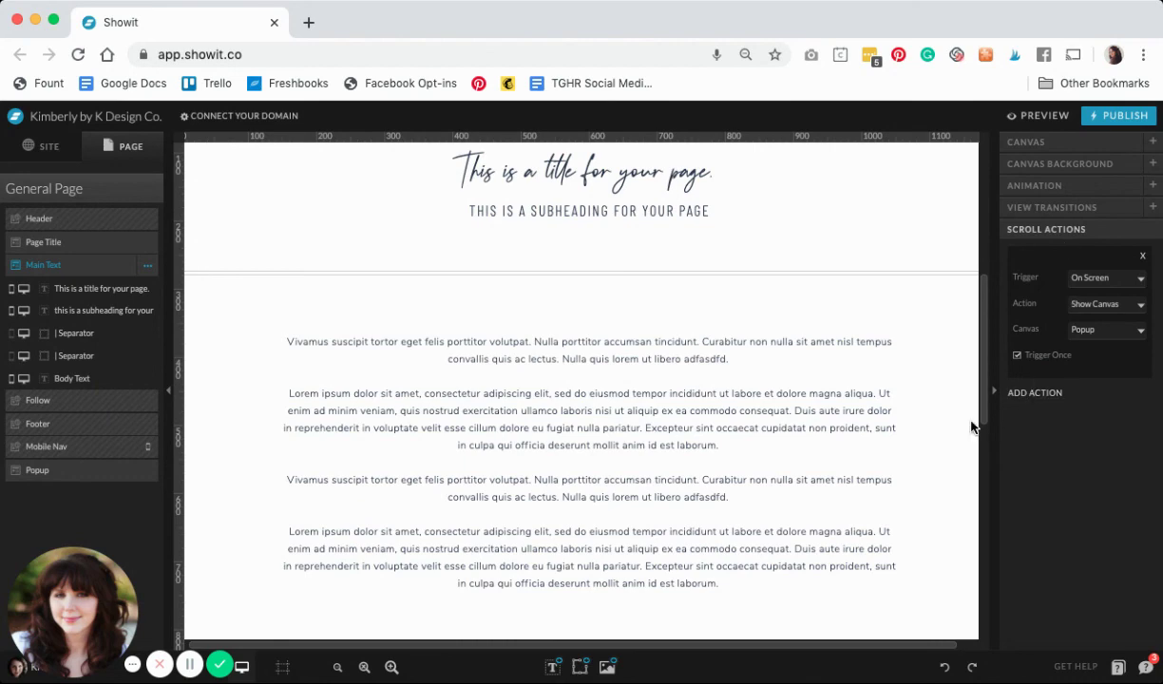
{"action": "scroll", "coordinate": [946, 205], "scroll_direction": "up", "scroll_amount": 5}
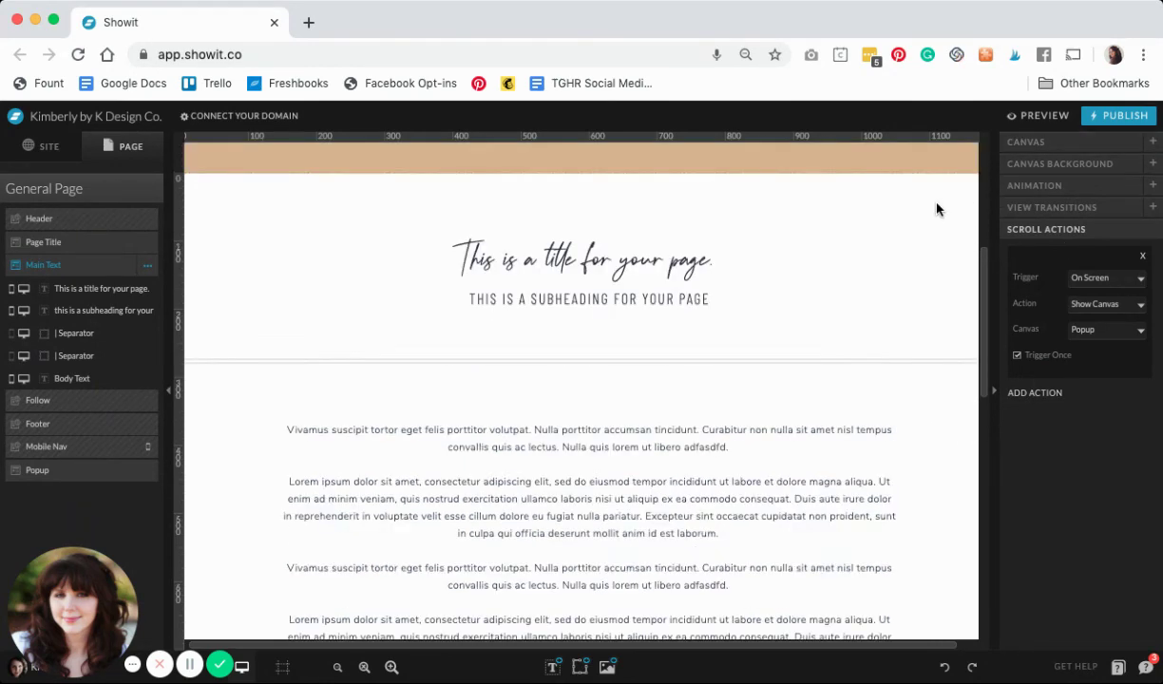
{"action": "left_click", "coordinate": [1041, 116]}
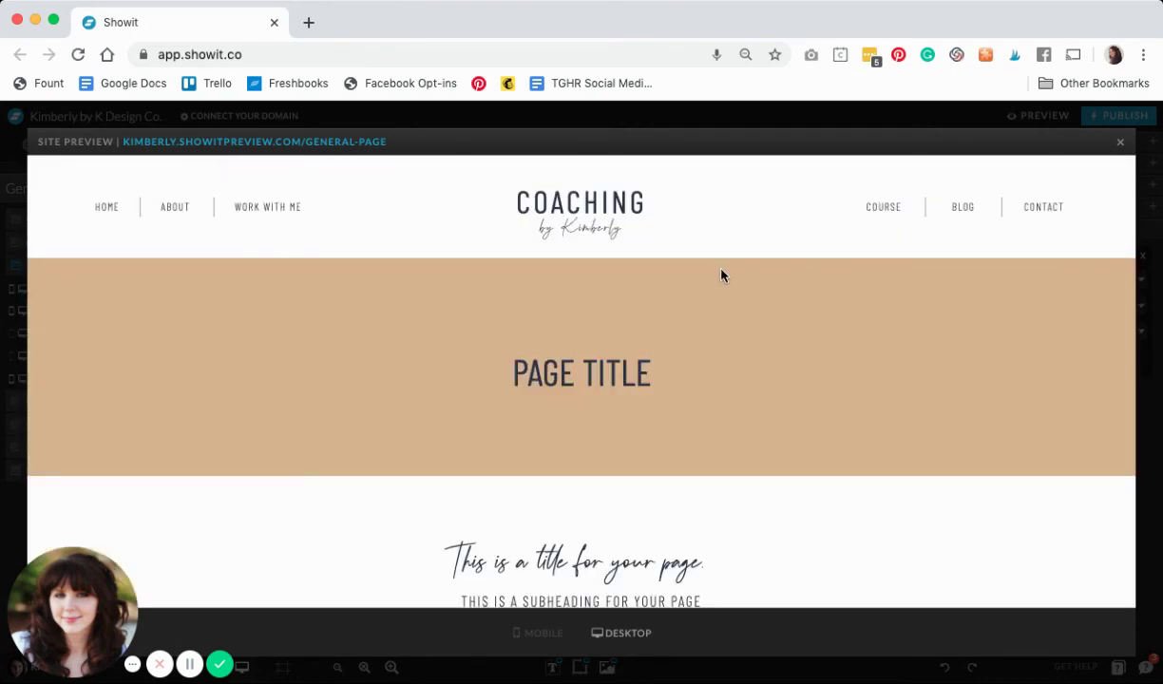
{"action": "scroll", "coordinate": [722, 275], "scroll_direction": "down", "scroll_amount": 5}
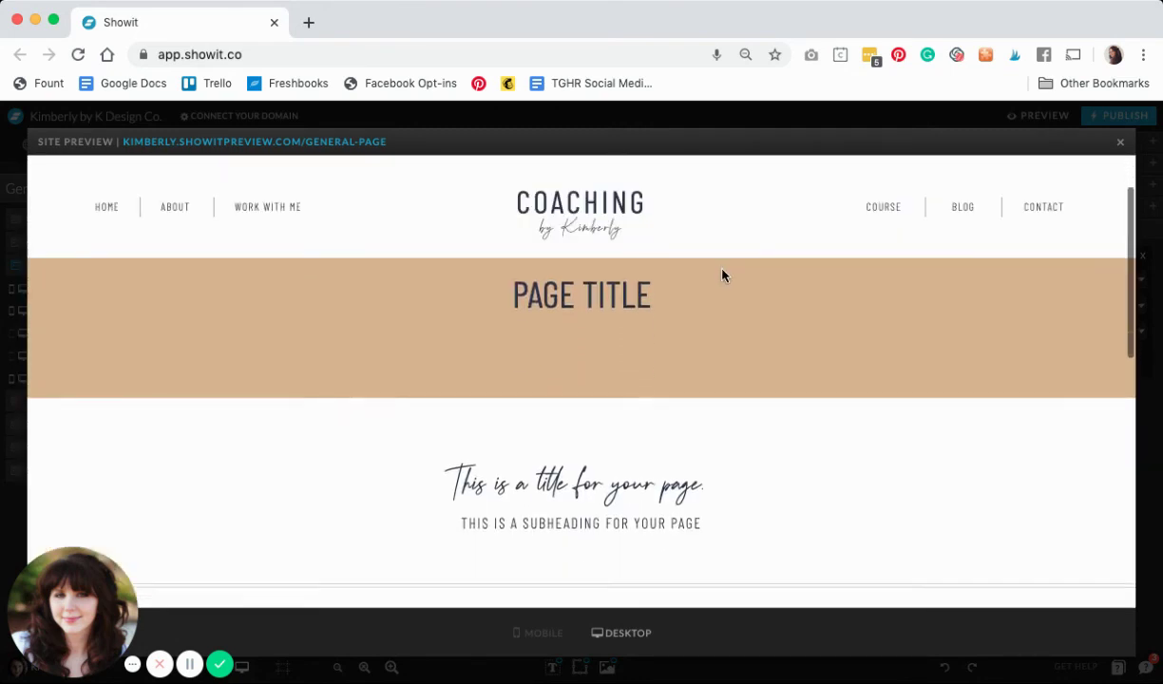
{"action": "scroll", "coordinate": [722, 276], "scroll_direction": "down", "scroll_amount": 4}
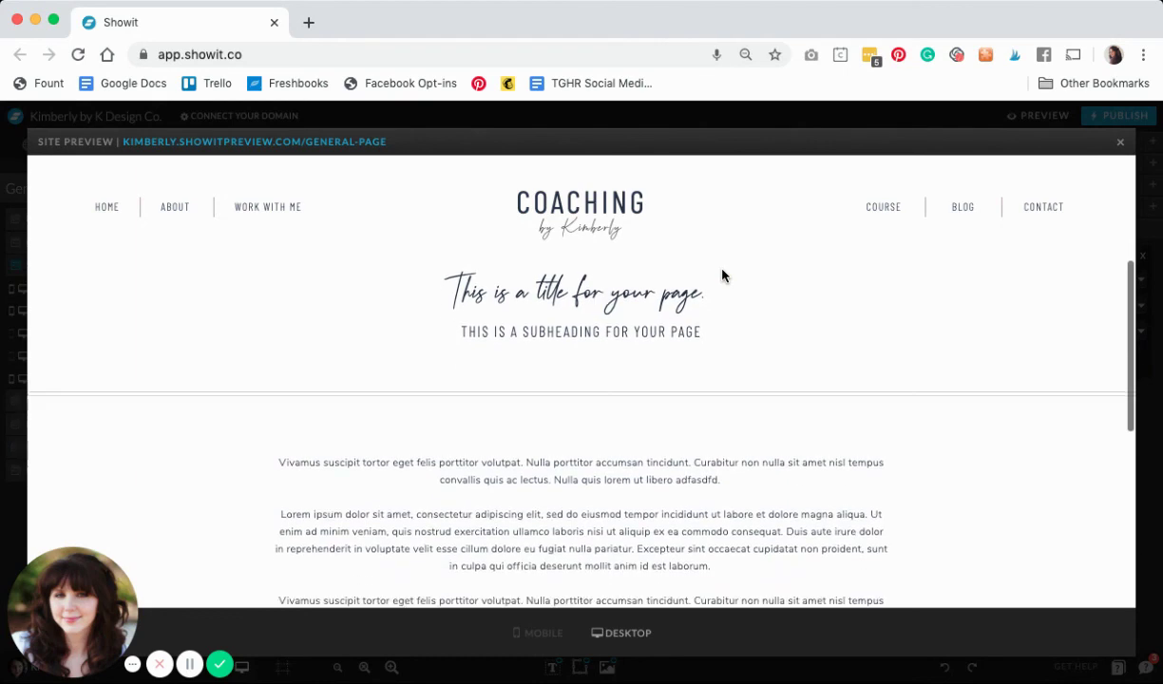
{"action": "scroll", "coordinate": [722, 276], "scroll_direction": "down", "scroll_amount": 6}
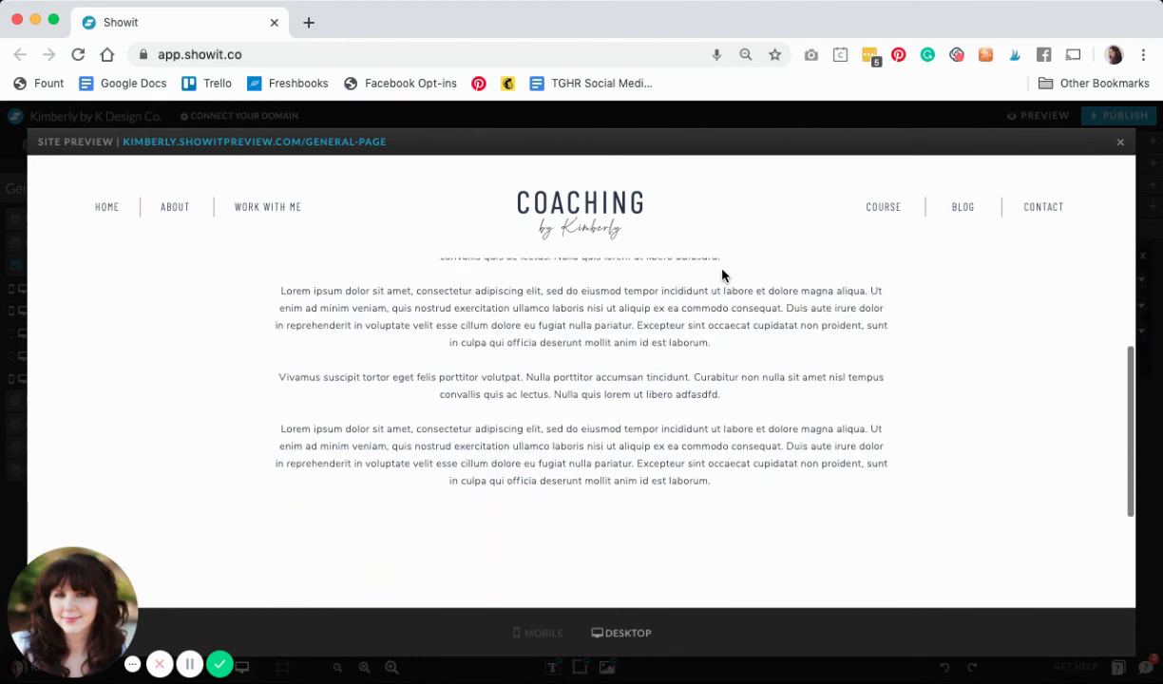
{"action": "scroll", "coordinate": [722, 276], "scroll_direction": "up", "scroll_amount": 3}
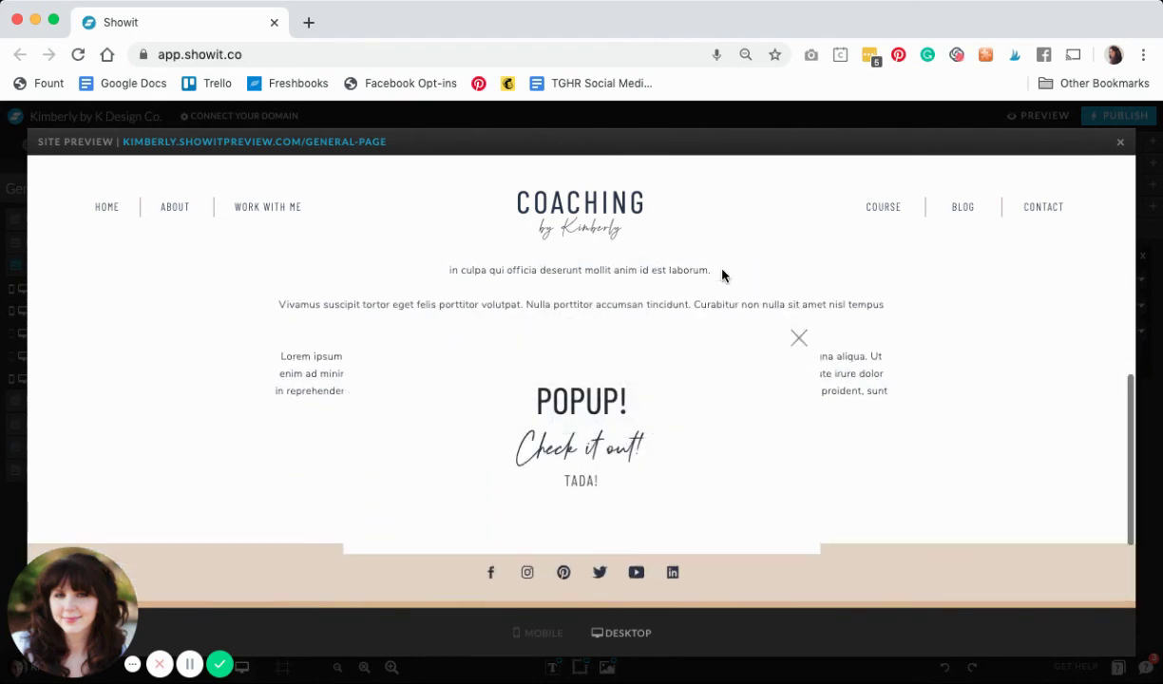
{"action": "scroll", "coordinate": [723, 275], "scroll_direction": "up", "scroll_amount": 1}
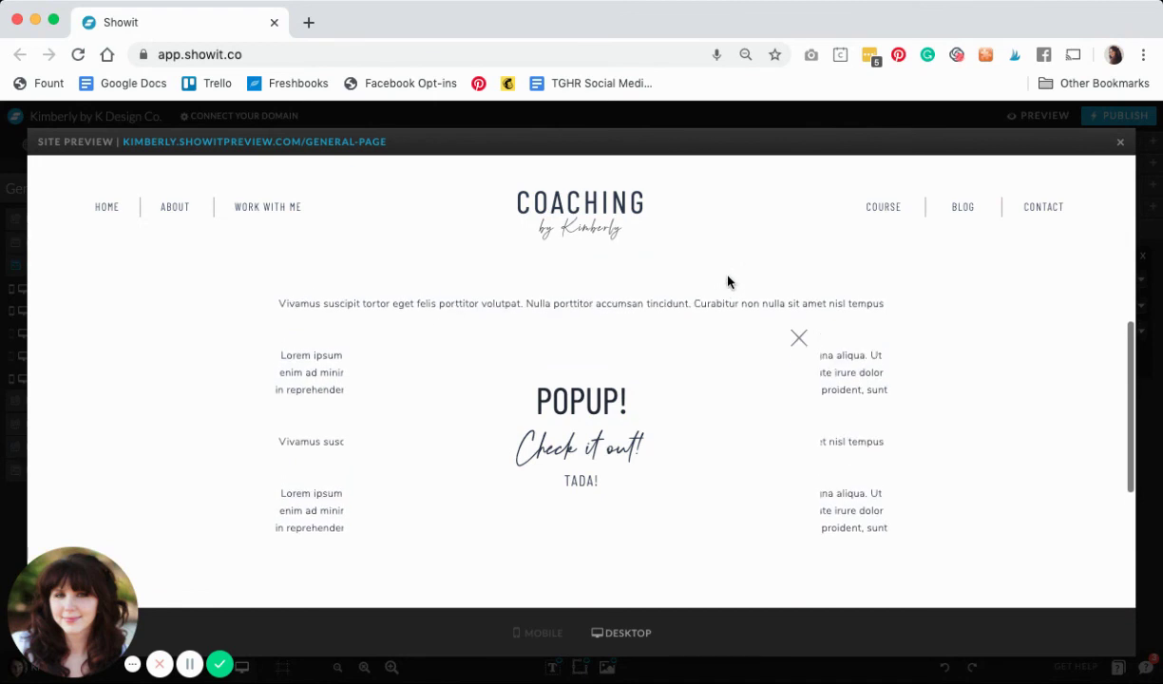